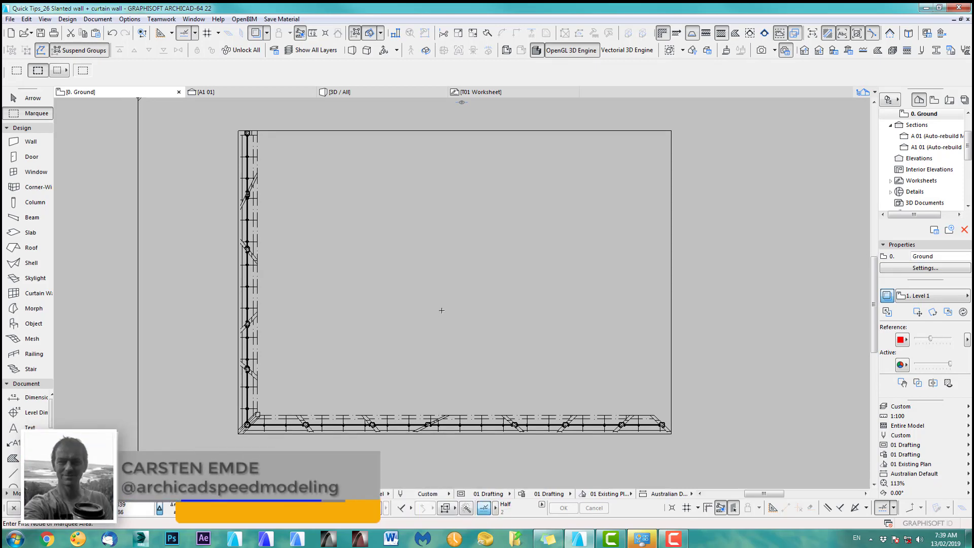
Step: Open the finished model in 3D and examine its slanted curtain walls and columns from several sides
key("F5")
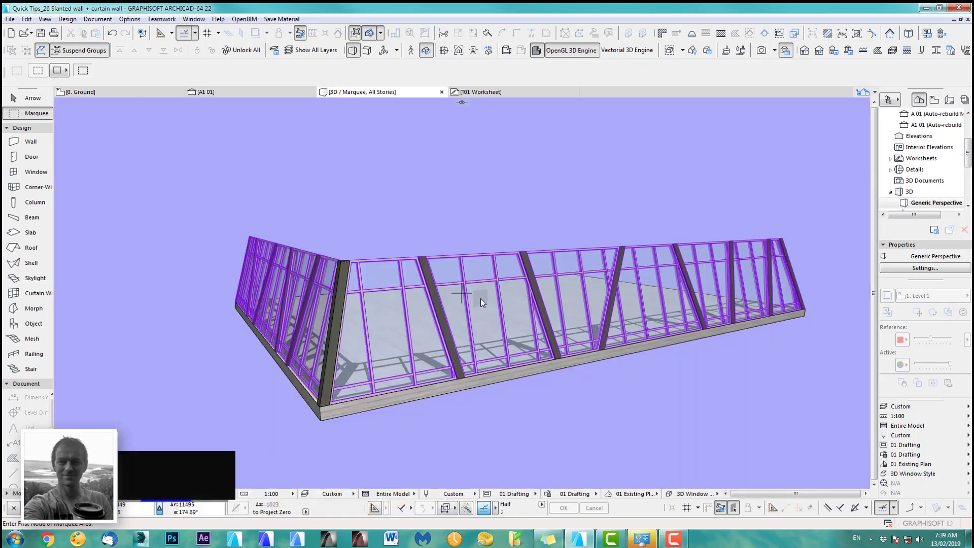
middle_click_drag(402, 308, 563, 338, "shift")
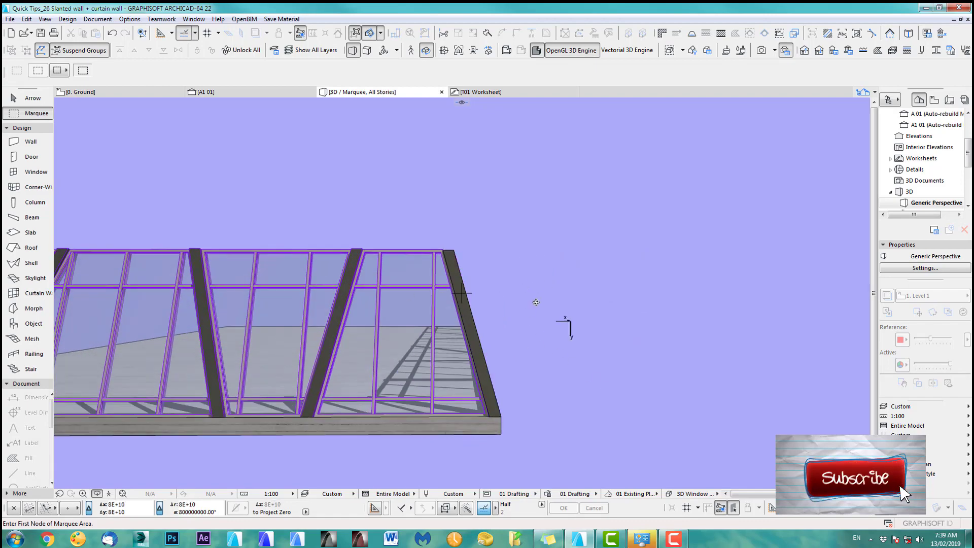
middle_click_drag(505, 307, 370, 381, "shift")
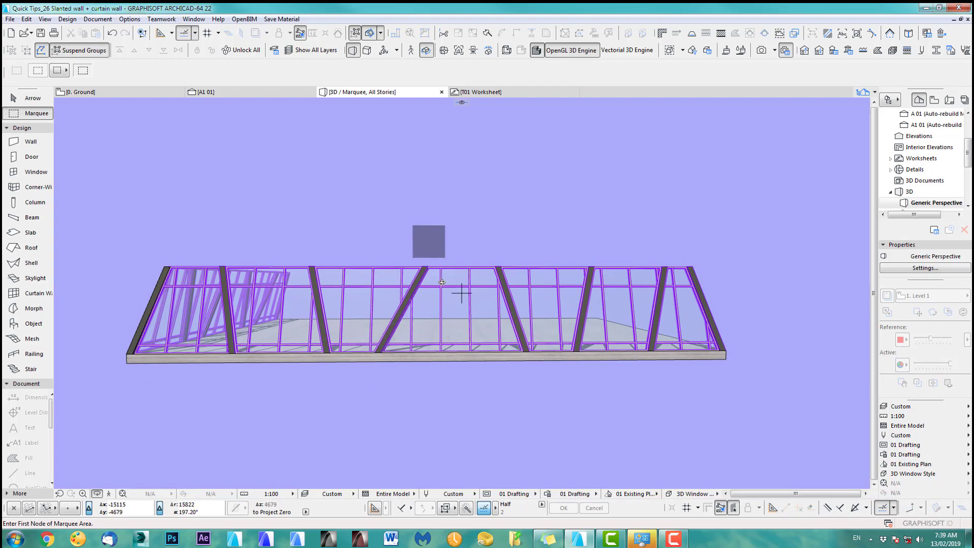
middle_click_drag(517, 358, 471, 402, "shift")
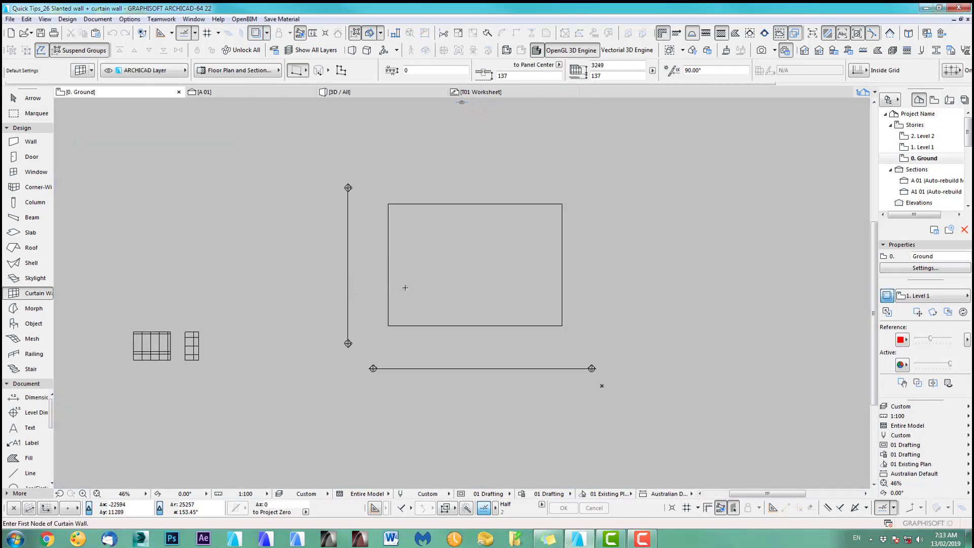
Step: Check the slab in the ground floor plan and open section A 01
left_click(386, 269, "shift")
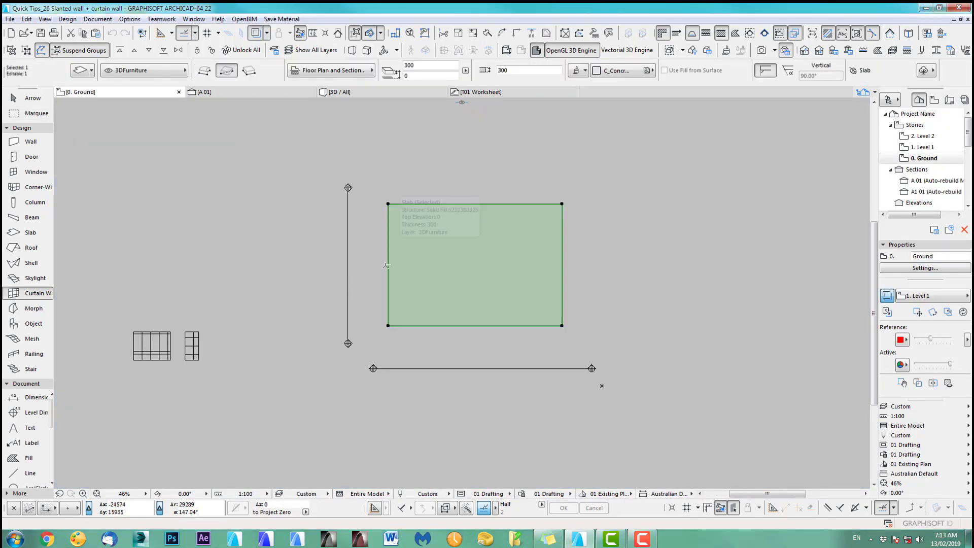
key("Escape")
left_click(220, 91)
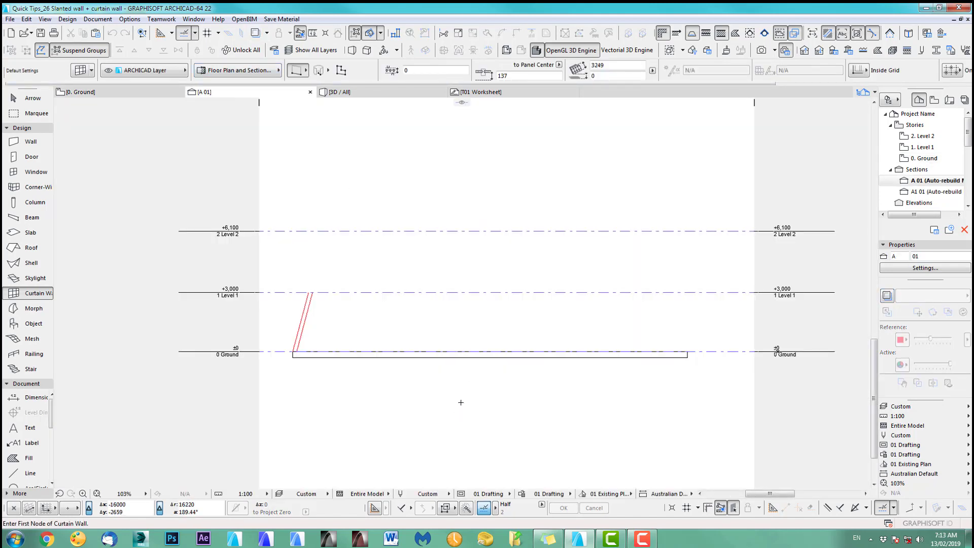
scroll(426, 376, "up", 4)
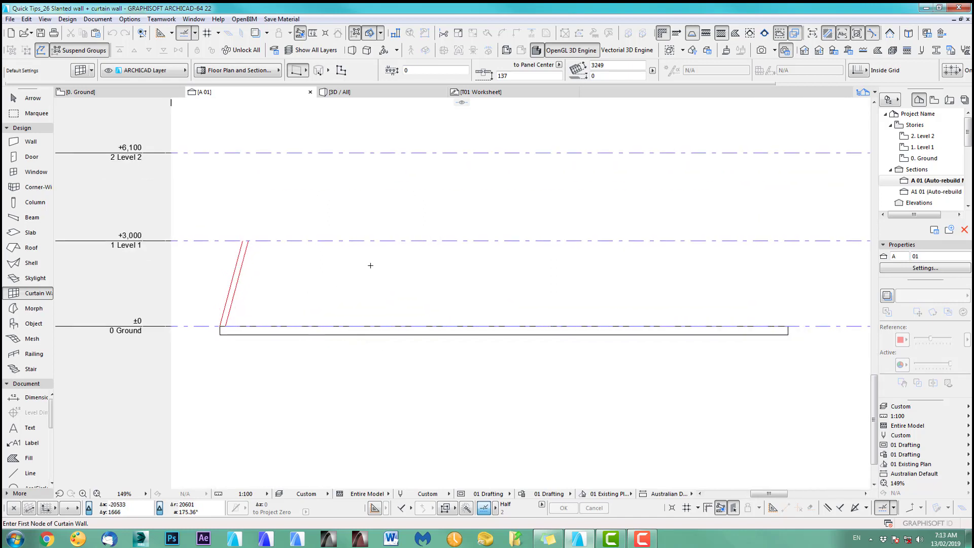
Step: Trace the outer slanted line from the slab's upper corner to Level 1, 3106 long at 75°
left_click(223, 321, "shift")
scroll(230, 305, "up", 7)
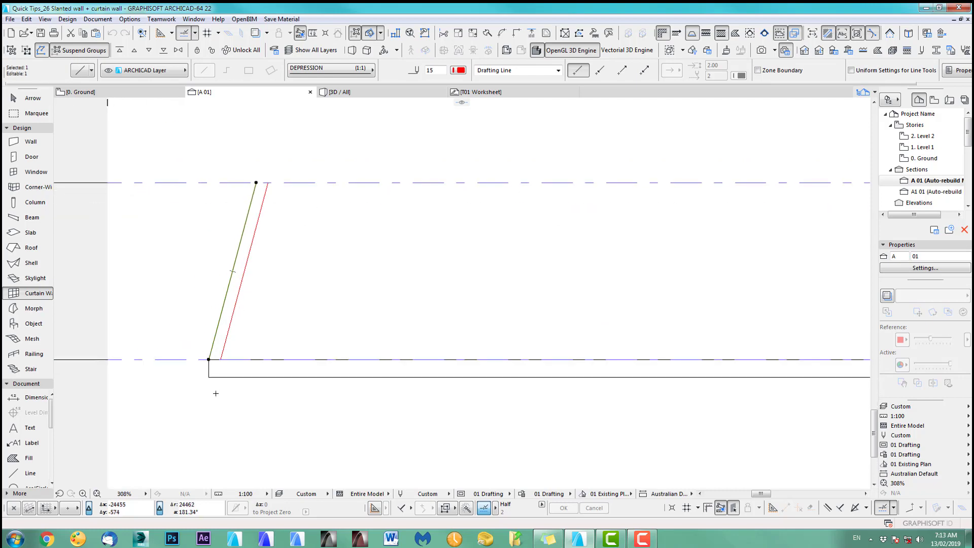
left_click(219, 325, "alt")
key("Escape")
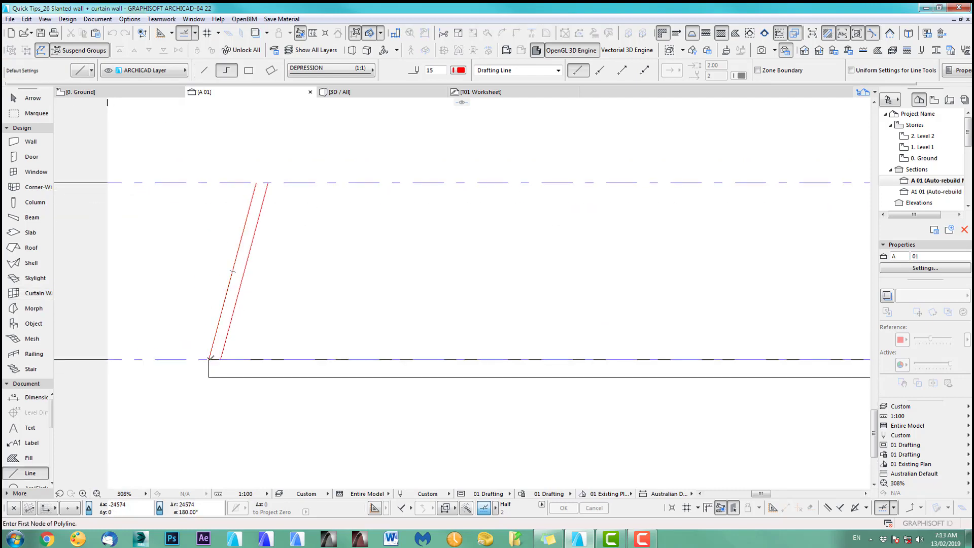
left_click(209, 359)
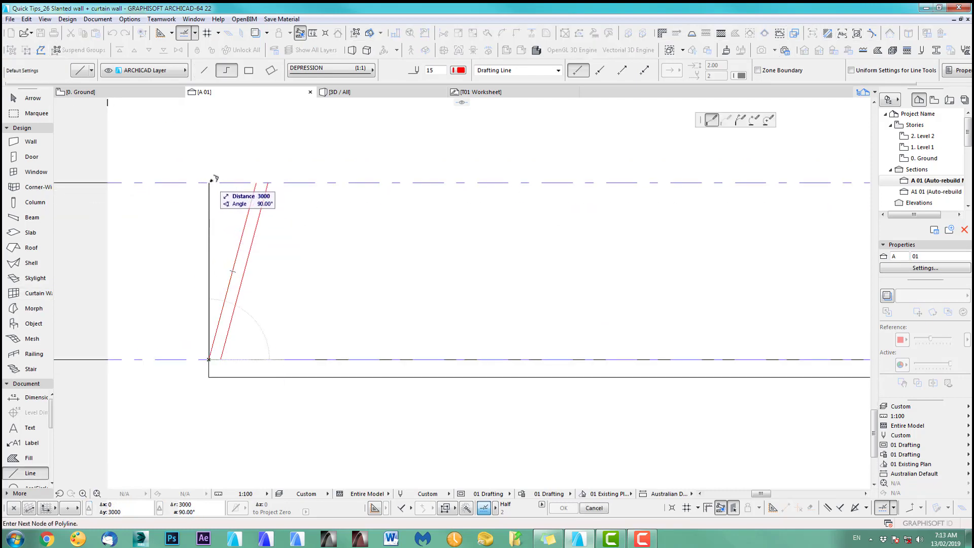
double_click(258, 180)
scroll(377, 258, "down", 5)
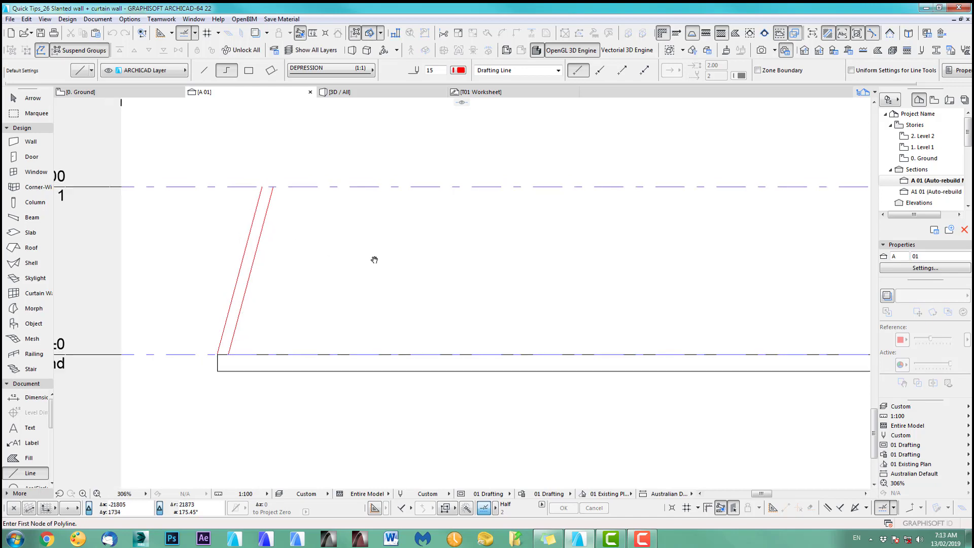
Step: Draw a horizontal line about 21300 long on the Level 1 line, passing over the tops of the slanted lines
scroll(252, 255, "up", 3)
middle_click_drag(263, 276, 267, 290)
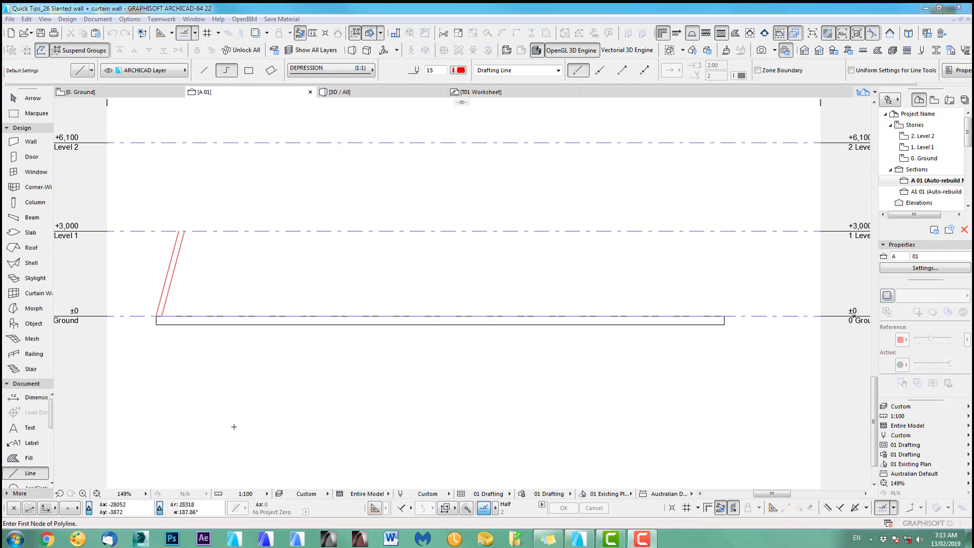
left_click(27, 459)
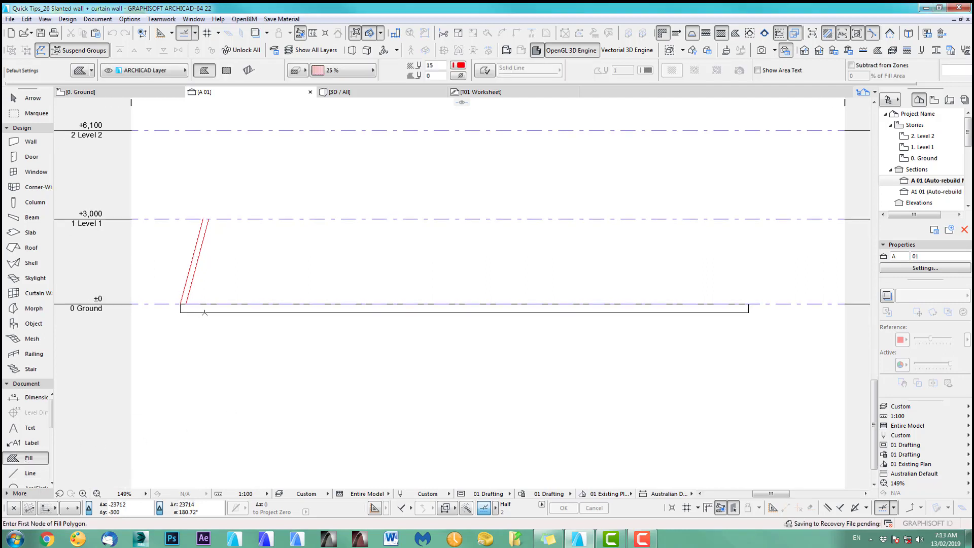
scroll(203, 236, "up", 3)
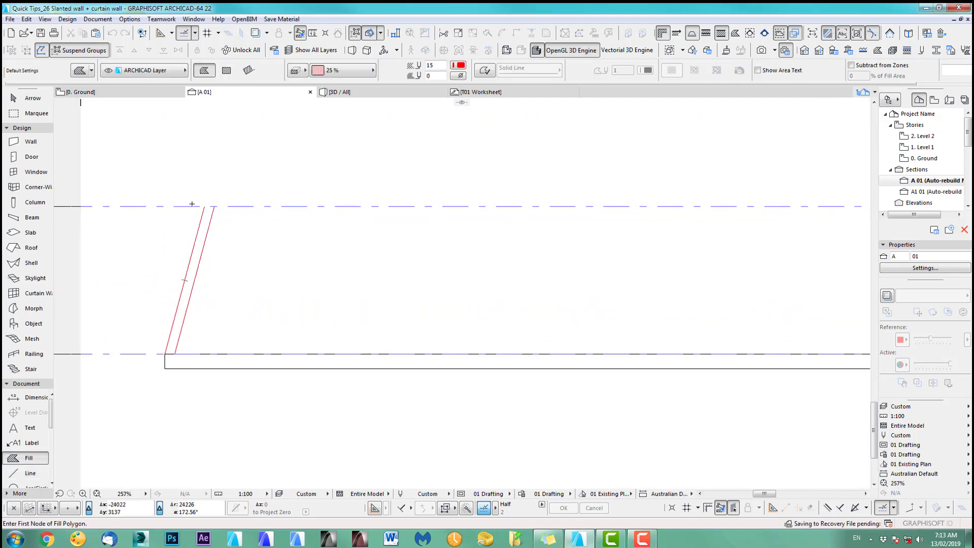
left_click(198, 233, "alt")
scroll(258, 233, "down", 3)
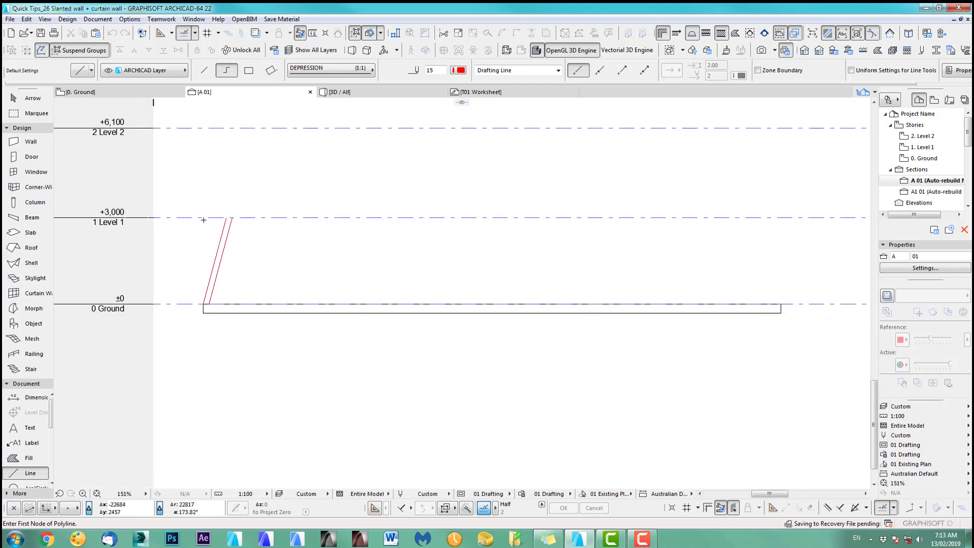
left_click(199, 217)
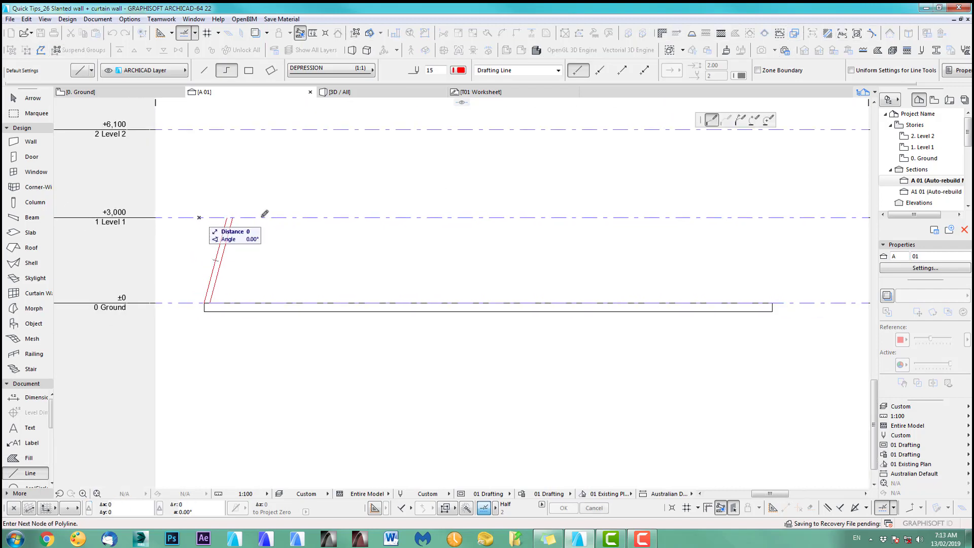
double_click(812, 214)
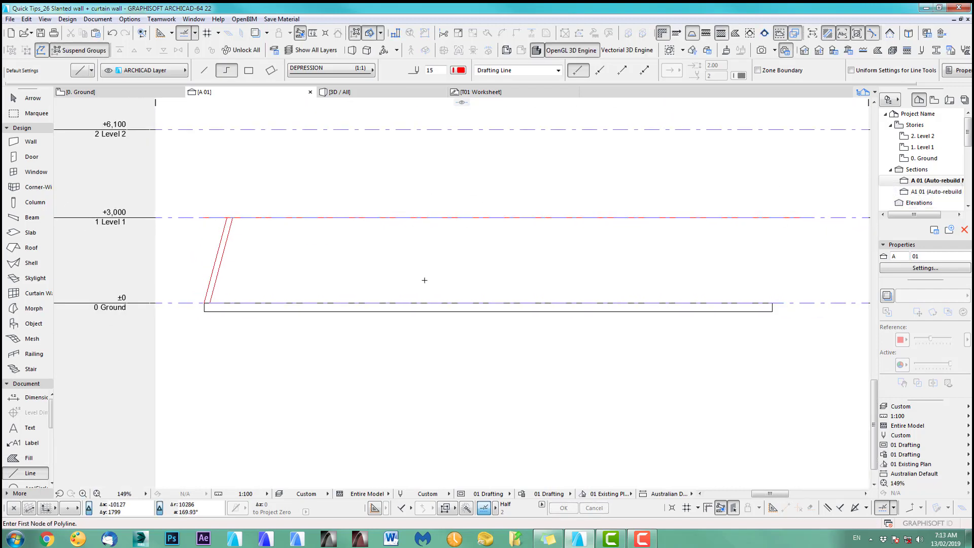
Step: Fill the strip enclosed by the two slanted lines between Ground and Level 1 with the 25 % fill
scroll(282, 267, "up", 2)
left_click(28, 458)
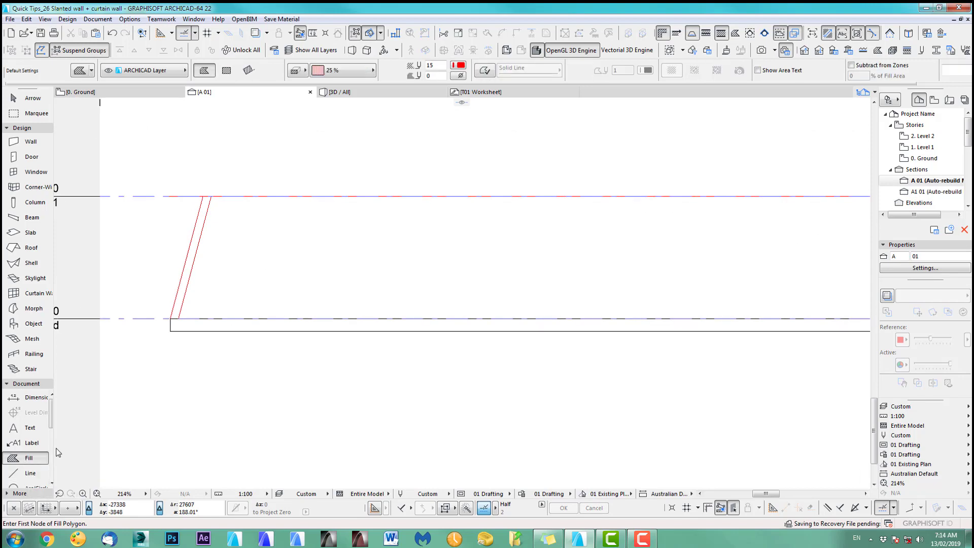
scroll(220, 275, "up", 1)
scroll(220, 275, "up", 1)
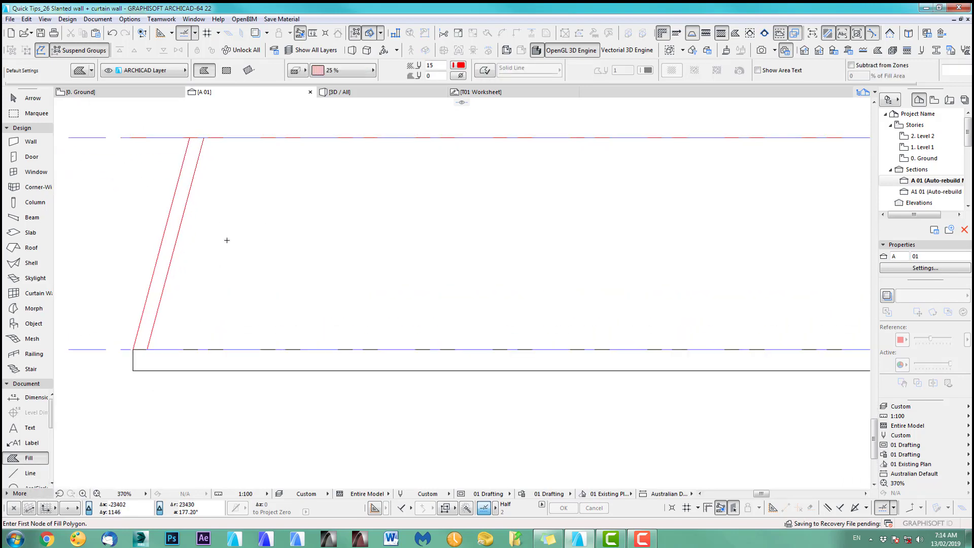
left_click(166, 250)
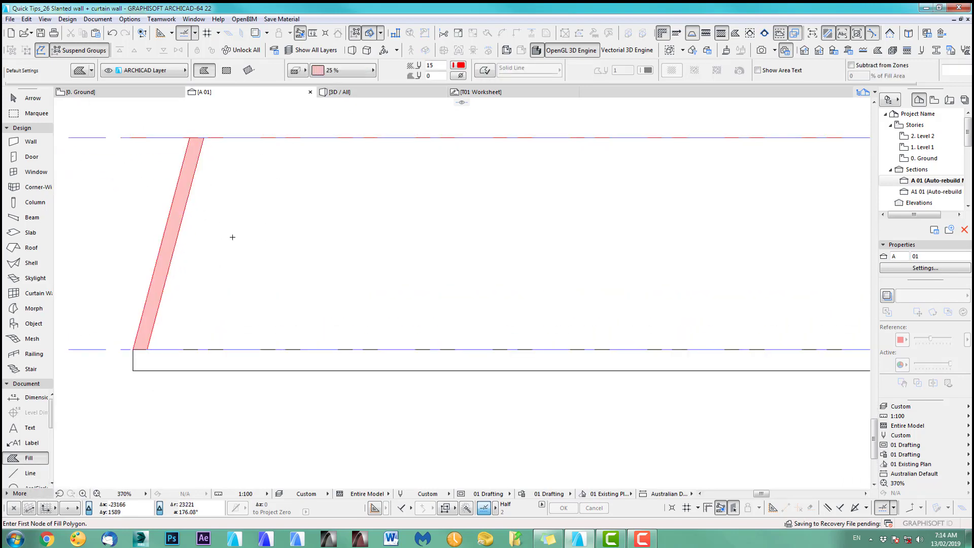
Step: Place six copies of the slanted fill at irregular horizontal spacing along the slab using Drag Multiple Copies
scroll(117, 271, "down", 3)
key("ctrl+d")
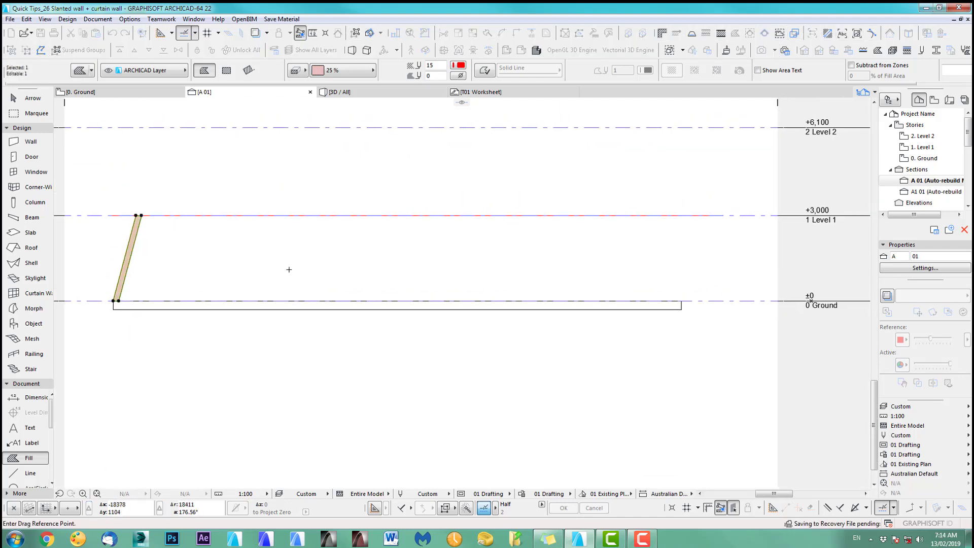
left_click(143, 264)
left_click(219, 264)
left_click(324, 265)
left_click(374, 273)
left_click(523, 274)
left_click(575, 273)
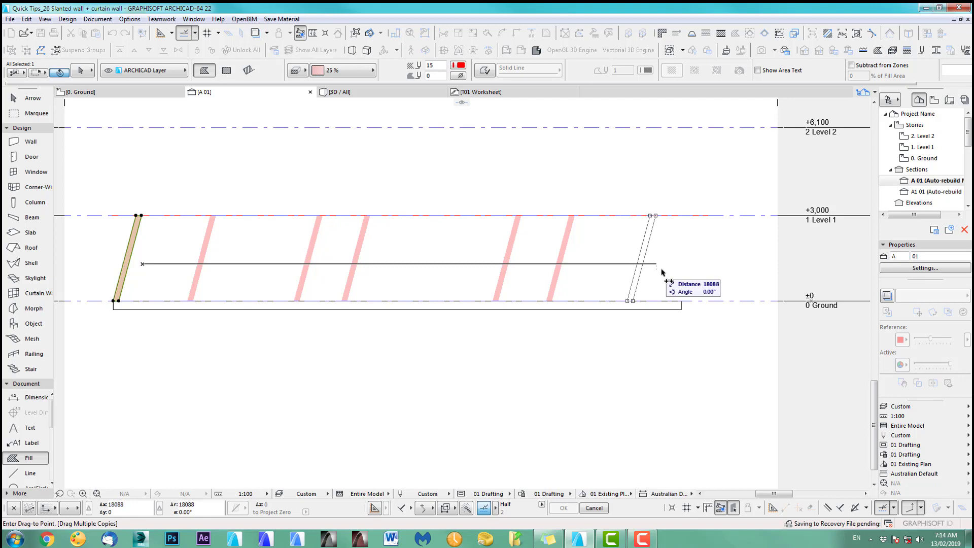
left_click(634, 272)
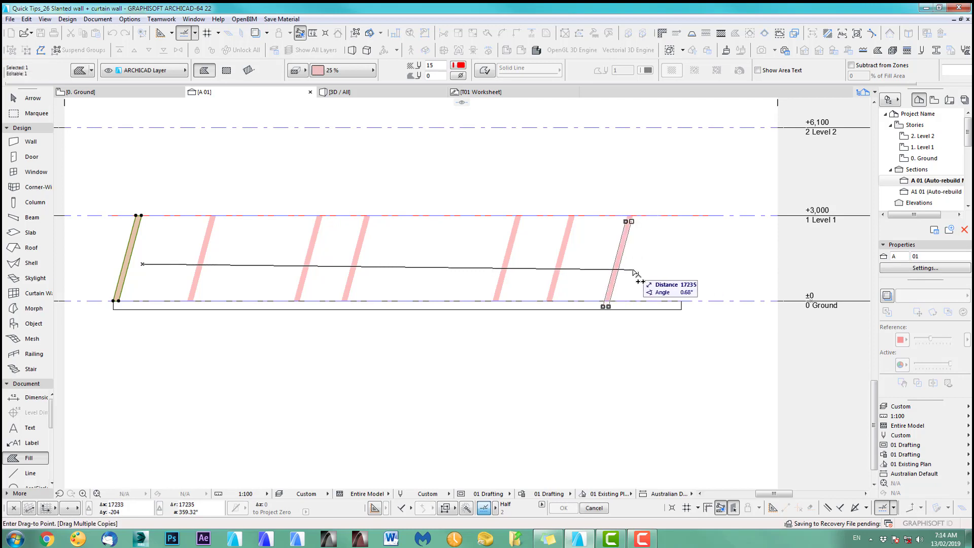
key("Escape")
key("Escape")
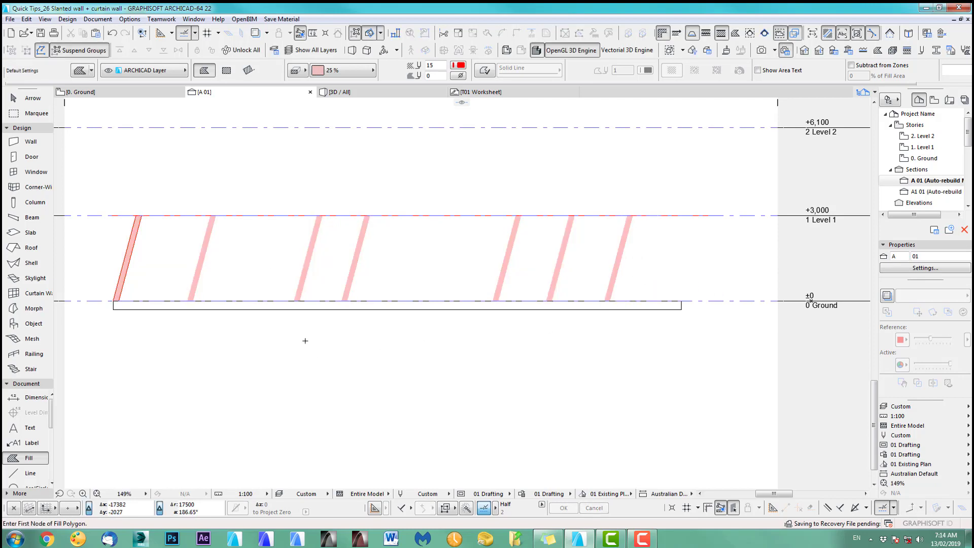
Step: Stretch the upper end of the second fill strip left along Level 1 until the strip stands nearly vertical
left_click(27, 115)
left_click(185, 199)
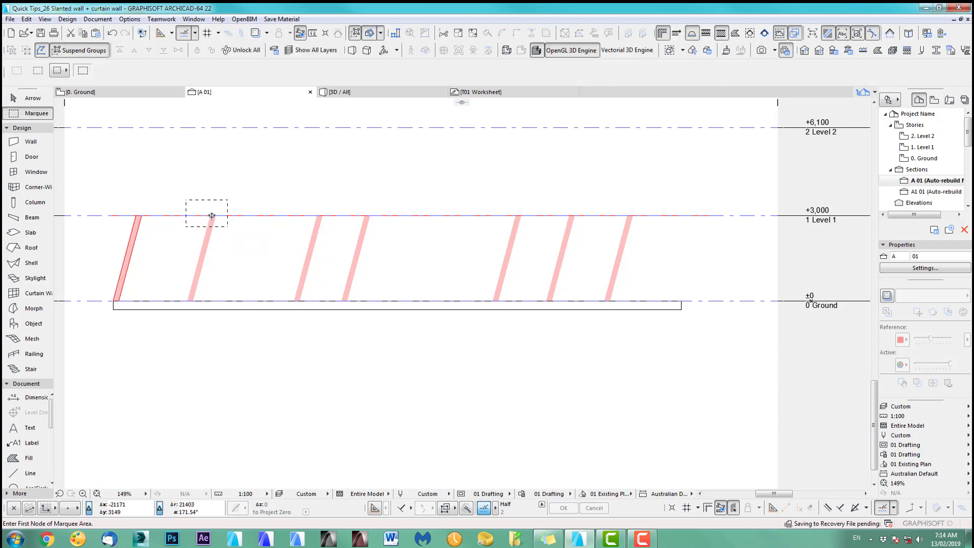
left_click(227, 226)
left_click(228, 215)
left_click(191, 215)
Step: Stretch the third strip's upper end left so it leans backward, and the fourth strip's upper end further right
left_click(288, 205)
left_click(337, 223)
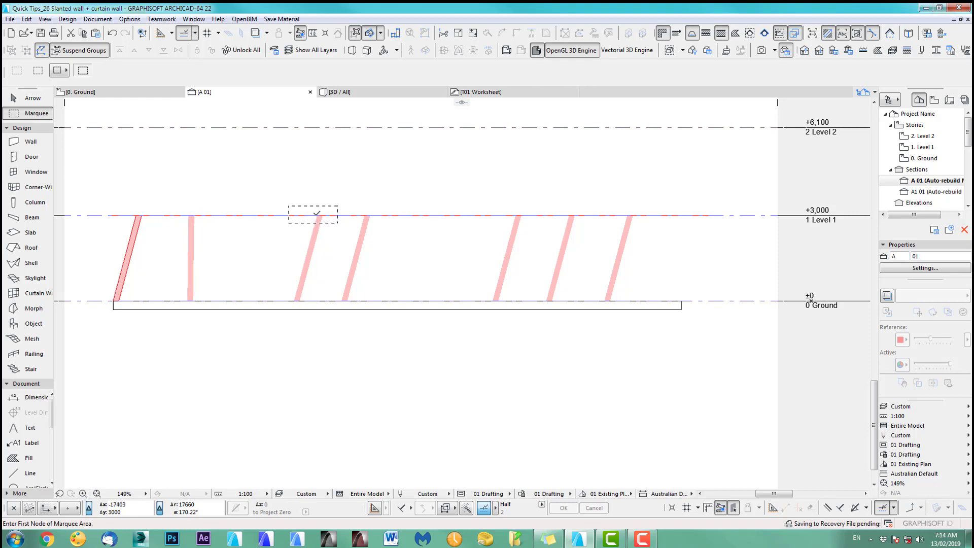
left_click(317, 214)
left_click(276, 216)
left_click(346, 208)
left_click(377, 220)
left_click(370, 216)
left_click(391, 216)
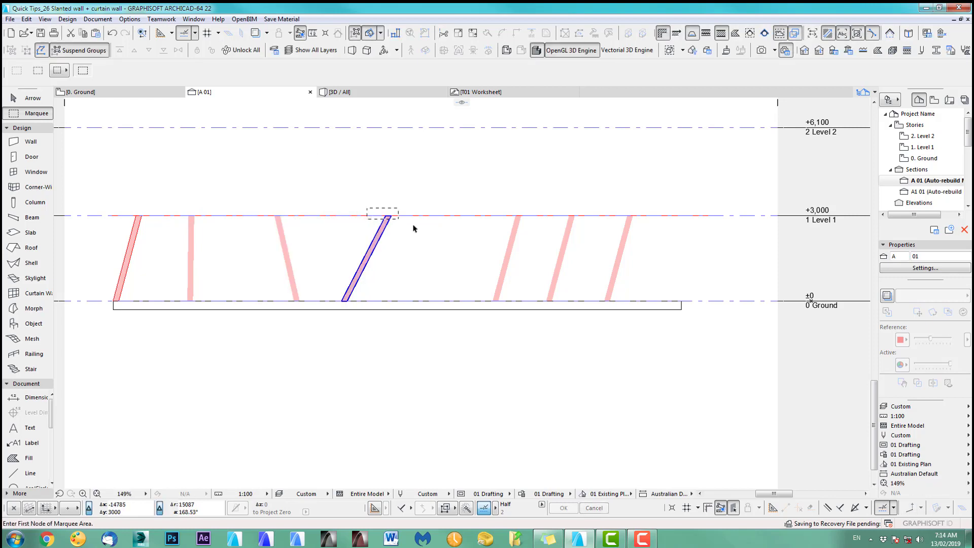
Step: Stretch the fifth strip's upper end left into a backward lean, and the sixth strip's upper end left to nearly vertical
left_click(506, 209)
left_click(534, 227)
left_click(517, 213)
left_click(481, 216)
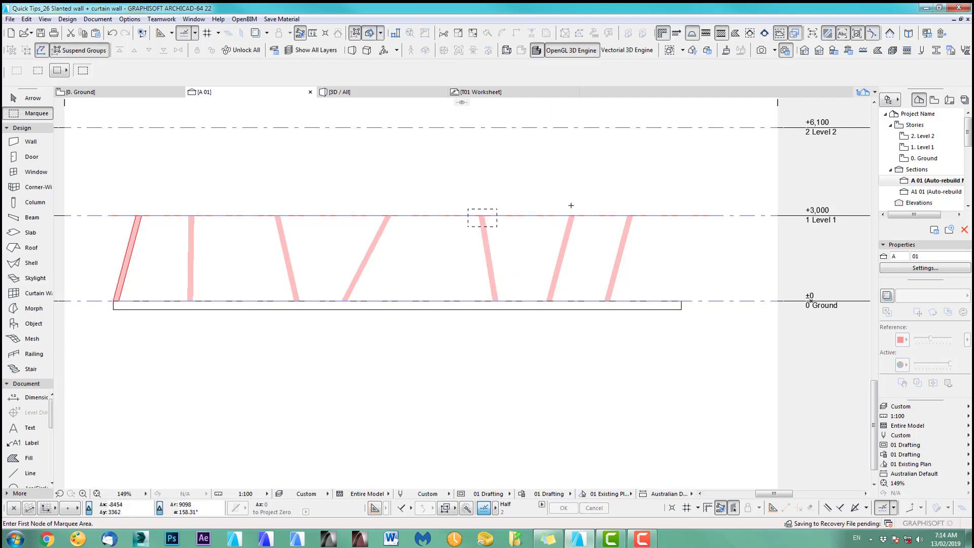
left_click(558, 206)
left_click(585, 227)
left_click(574, 215)
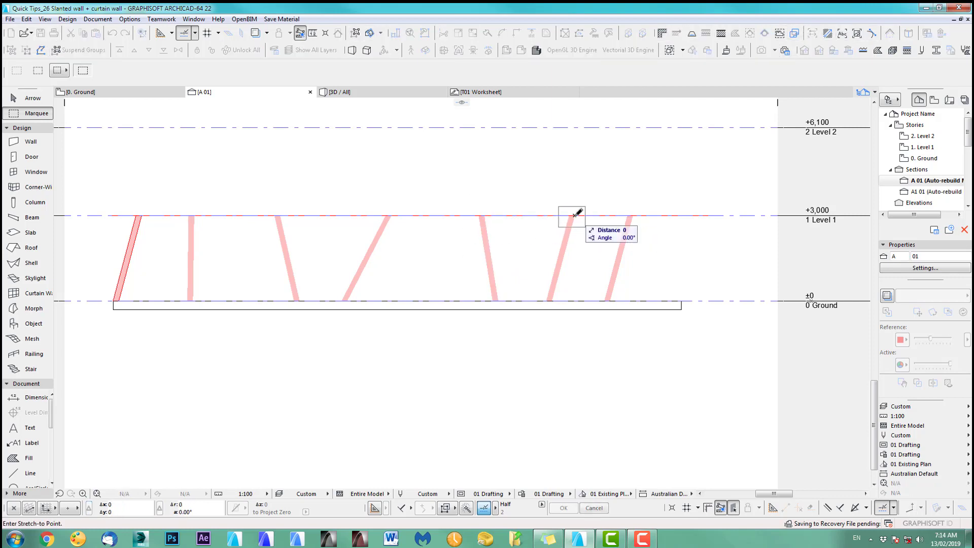
left_click(555, 215)
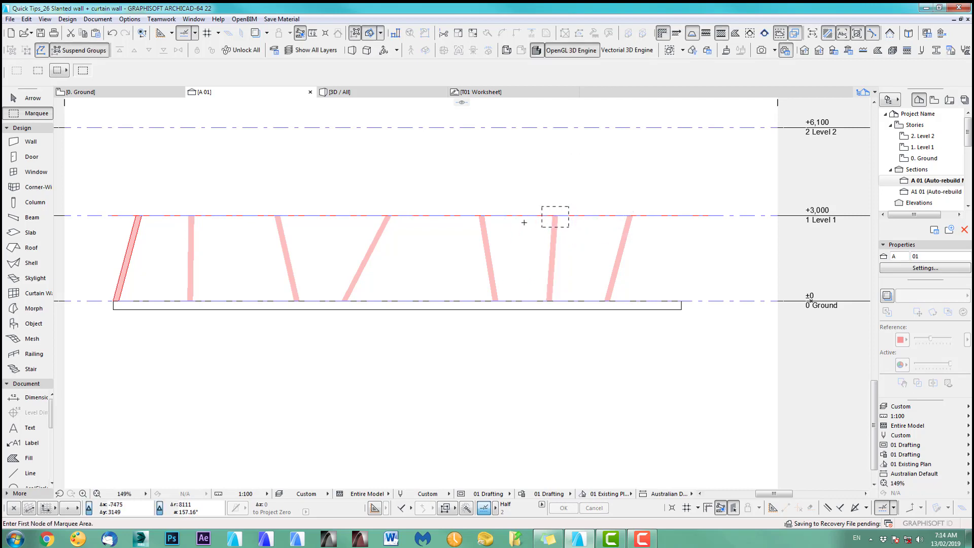
Step: Stretch the lower end of the second strip right along the Ground line so the strip leans left
middle_click_drag(445, 251, 467, 251)
left_click(310, 144)
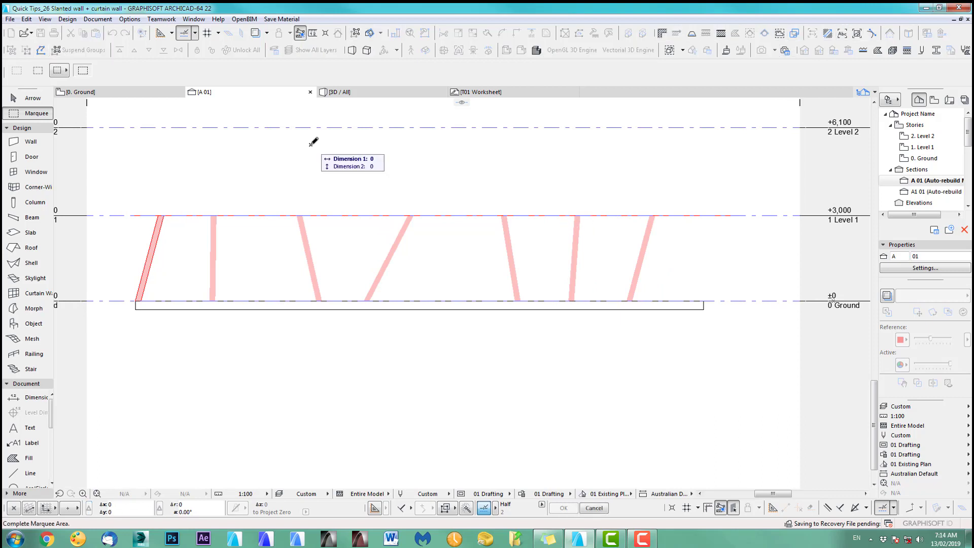
key("Escape")
middle_click_drag(266, 225, 319, 223)
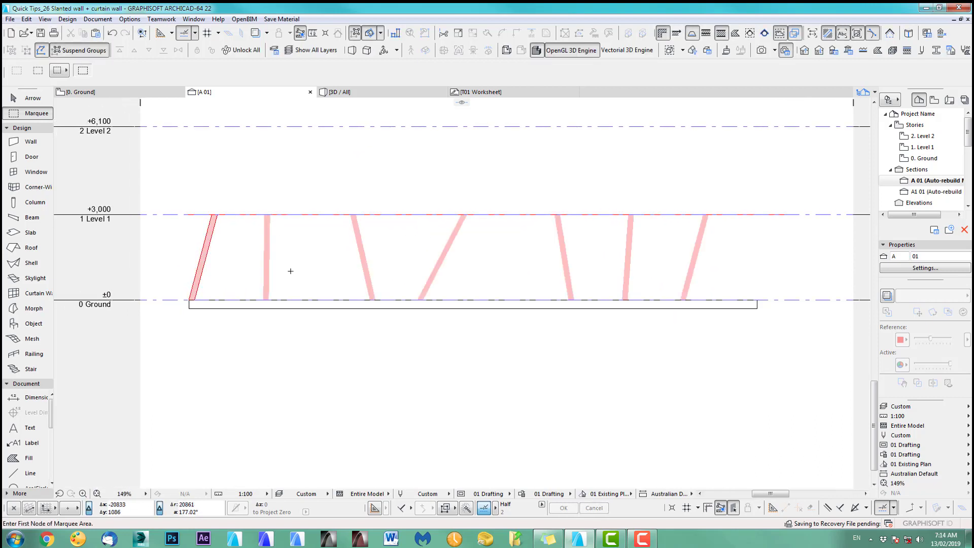
left_click(252, 329)
left_click(277, 294)
left_click(269, 300)
left_click(288, 300)
Step: Stretch the lower end of the fifth strip slightly right along the Ground line
left_click(551, 324)
left_click(591, 292)
left_click(574, 300)
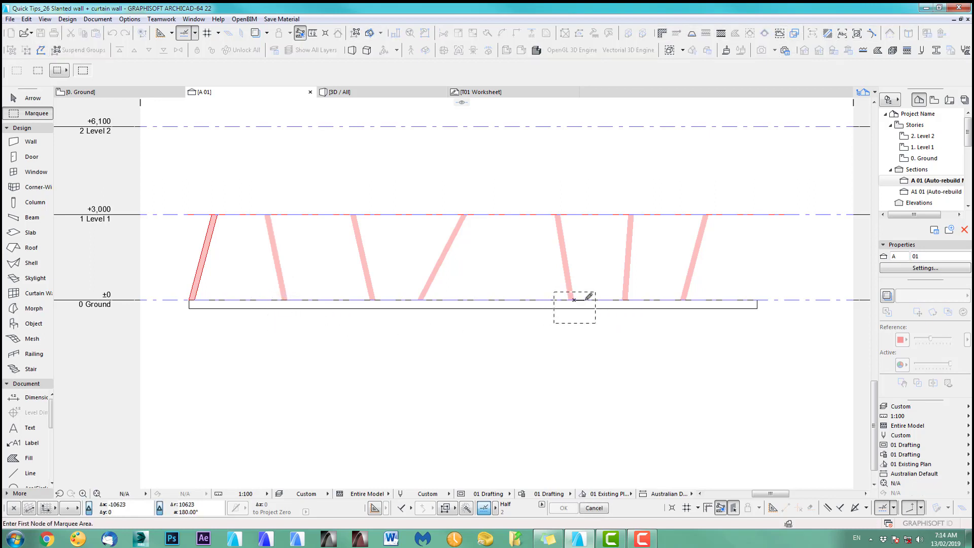
left_click(583, 300)
Step: Move the whole fifth strip left along the slab and clear the marquee
left_click(538, 189)
left_click(601, 329)
left_click(581, 300)
left_click(562, 302)
left_click(562, 300)
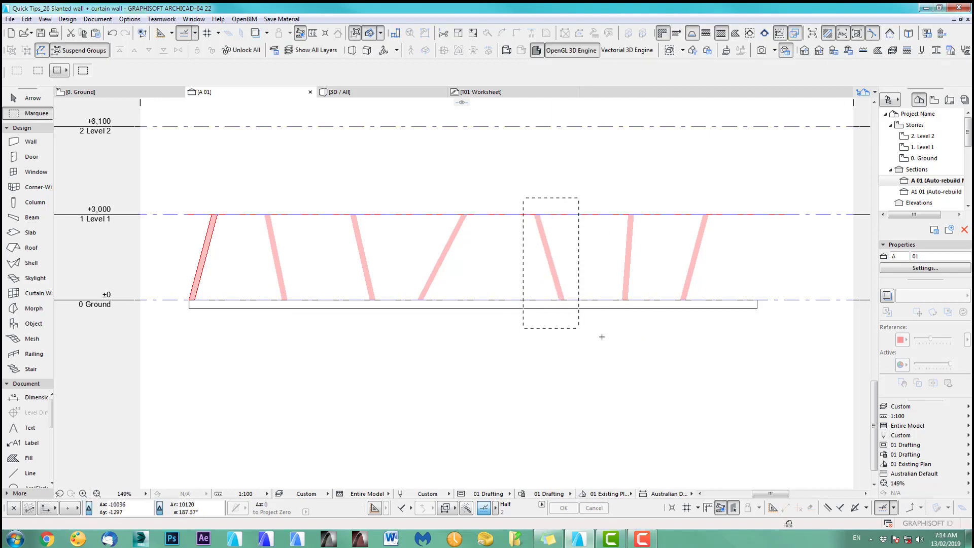
key("Escape")
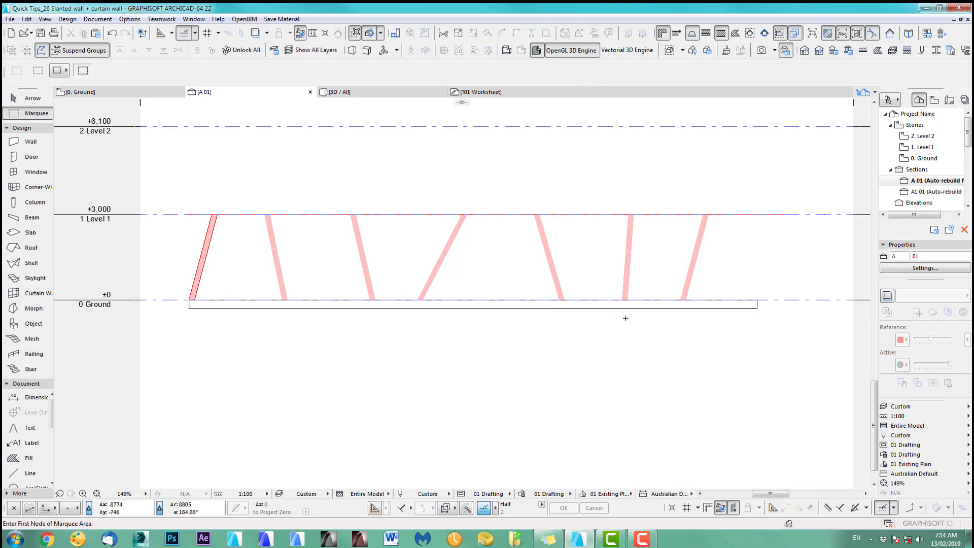
Step: Stretch the lower end of the sixth strip left along the Ground line so the strip leans right, and clear the marquee
left_click(609, 316)
left_click(639, 291)
left_click(624, 300)
left_click(611, 300)
key("Escape")
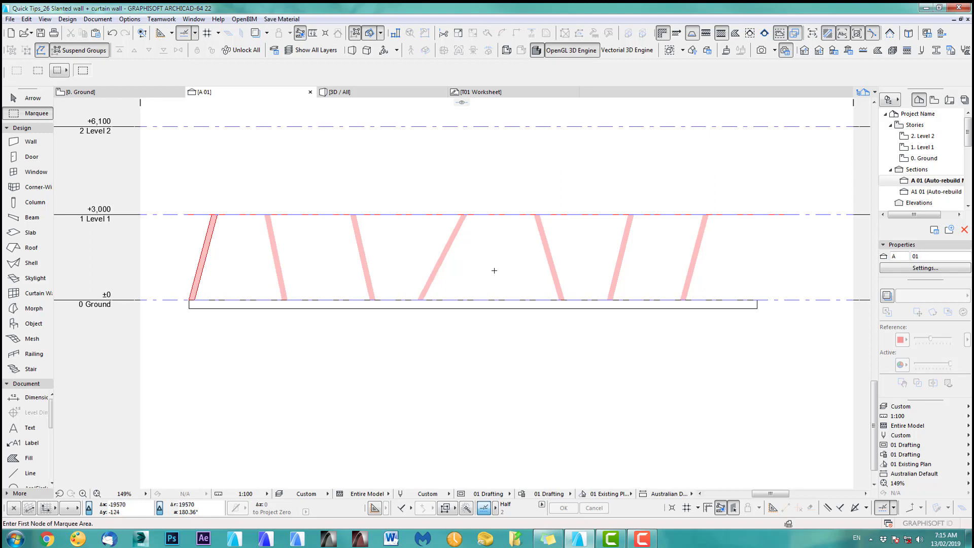
Step: Mirror a copy of the first strip about a vertical axis through the slab's midpoint to place it at the slab's opposite end
scroll(232, 277, "up", 5)
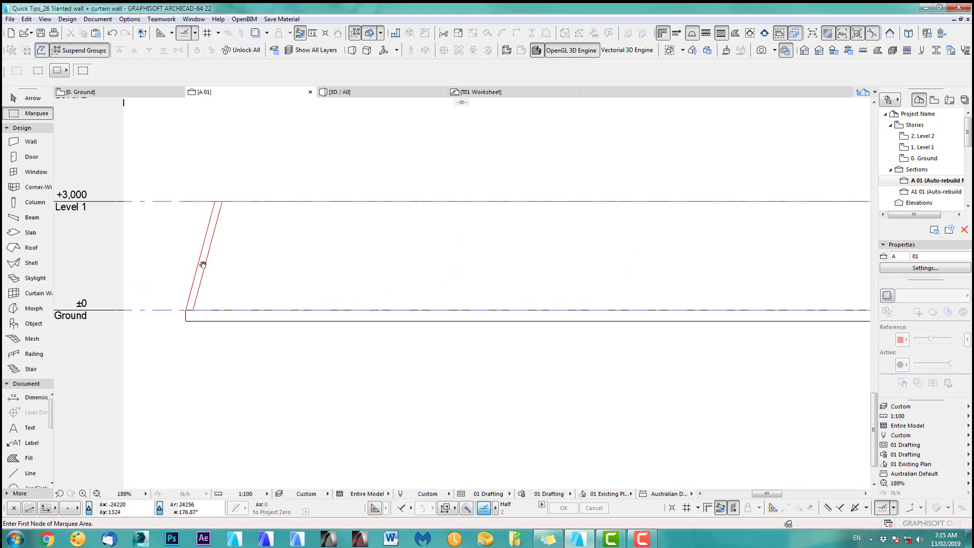
left_click(28, 98)
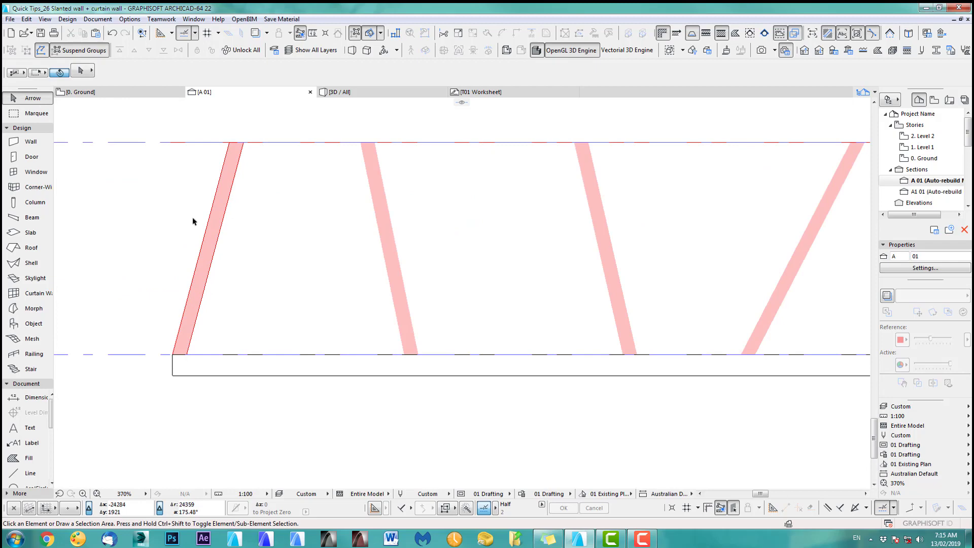
left_click(217, 236)
scroll(217, 233, "down", 7)
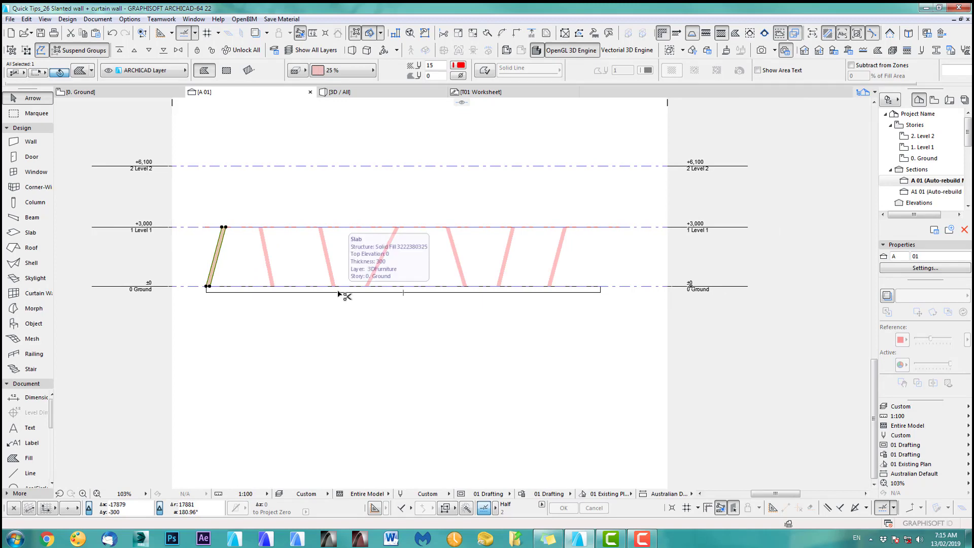
left_click(26, 19)
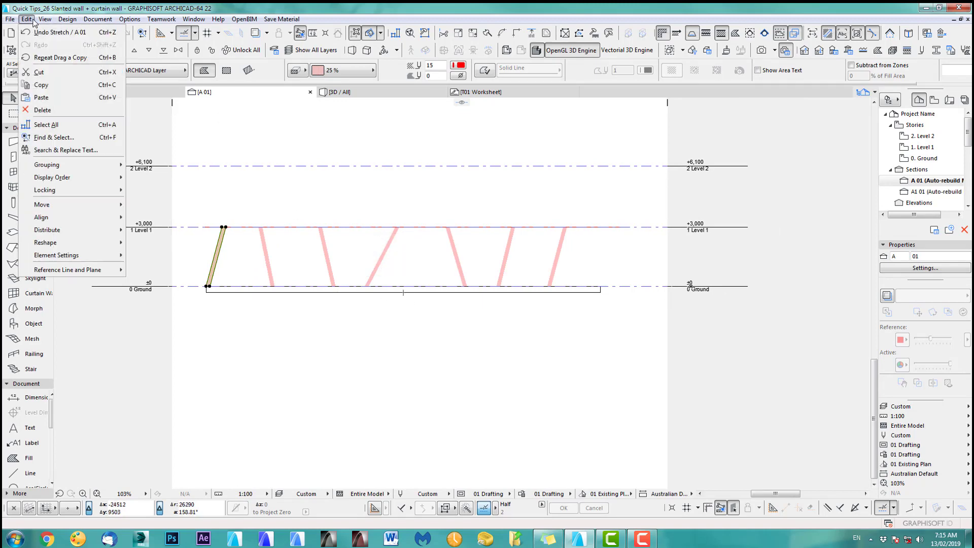
mouse_move(58, 204)
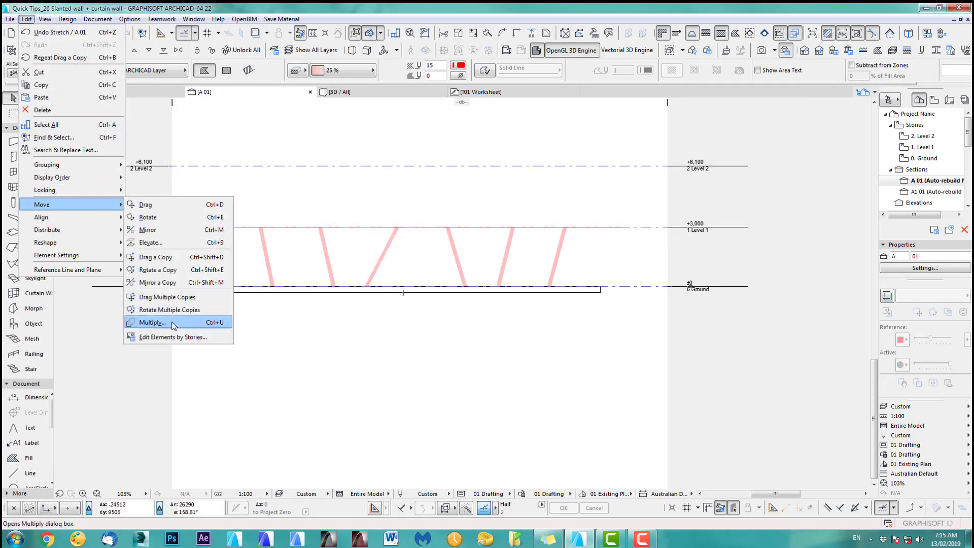
left_click(157, 283)
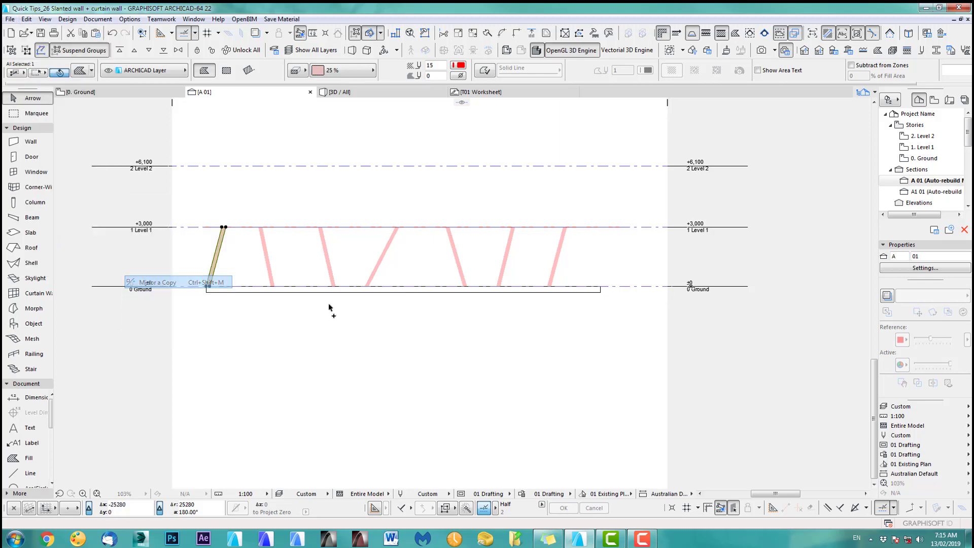
left_click(404, 287)
left_click(405, 260)
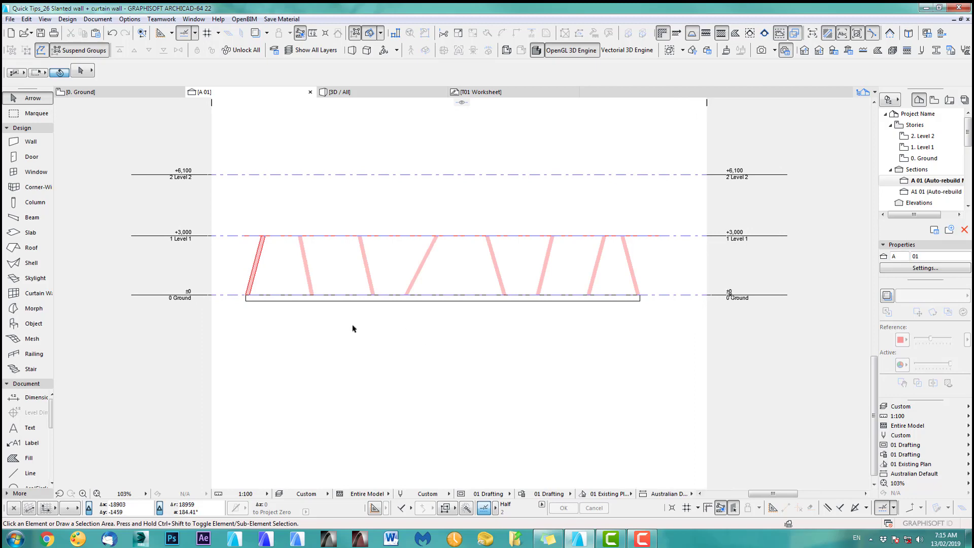
Step: Examine the scheme, frame and panel settings of the smaller sample curtain wall on the Ground floor plan
key("F2")
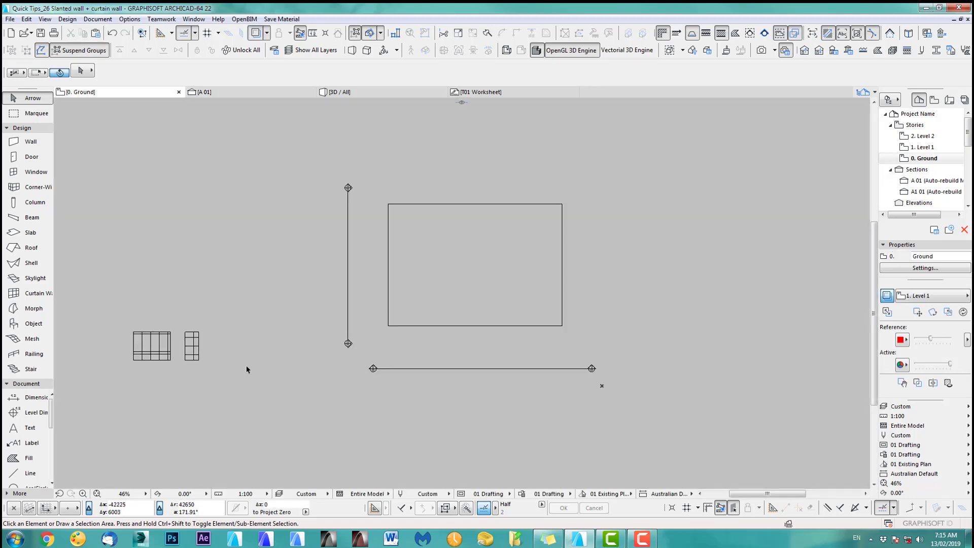
scroll(192, 347, "up", 5)
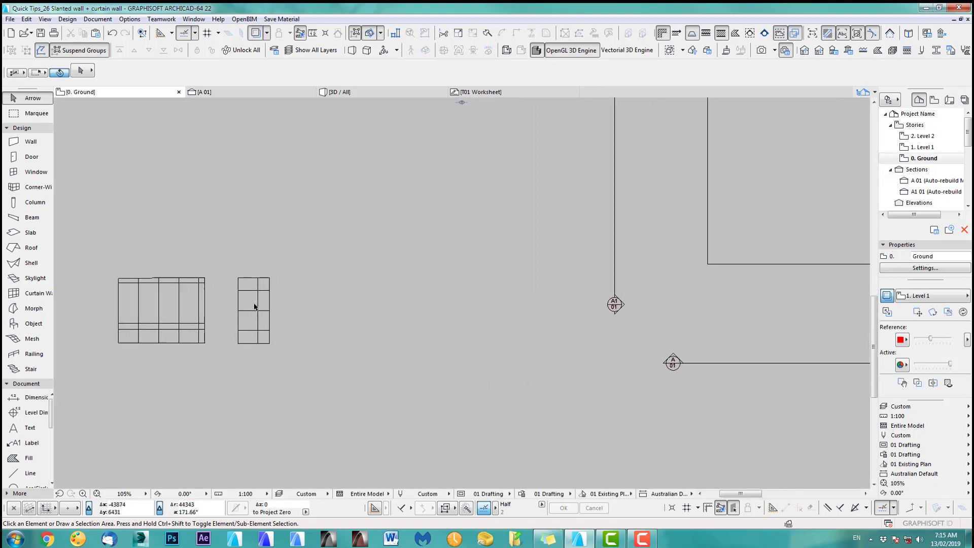
left_click(249, 308)
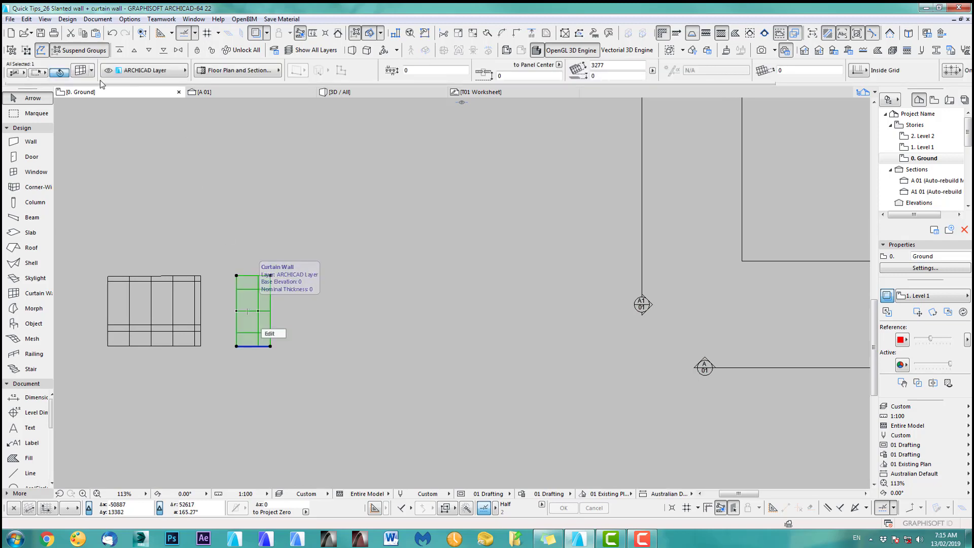
left_click(80, 71)
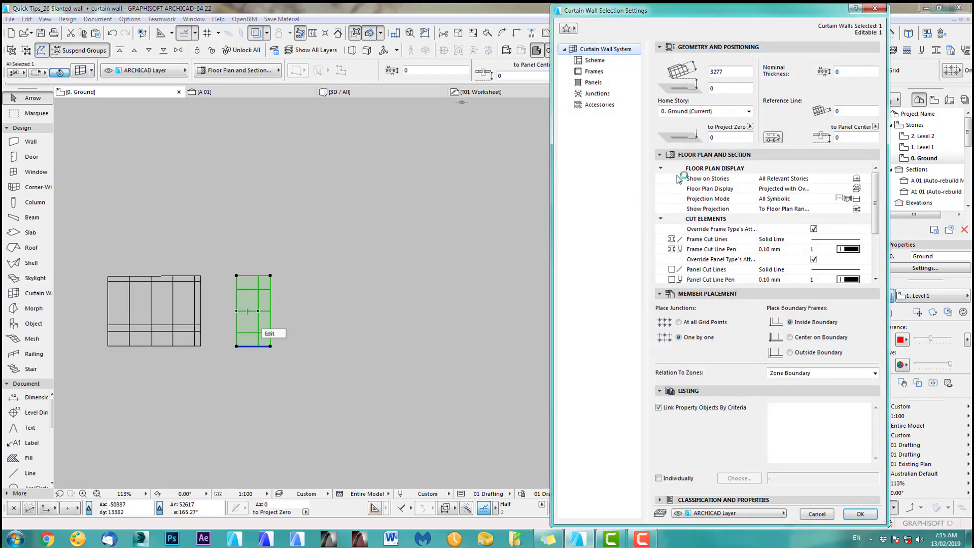
left_click(594, 60)
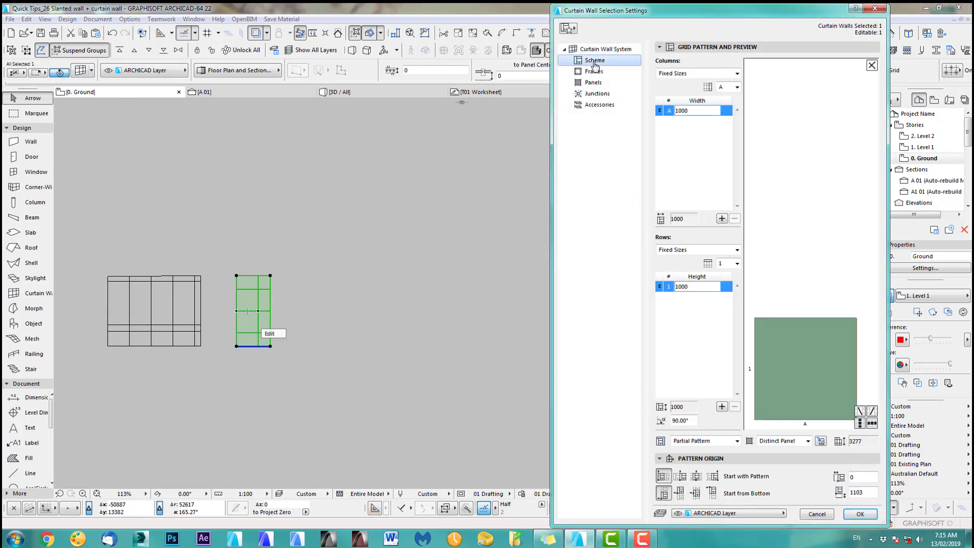
left_click(593, 71)
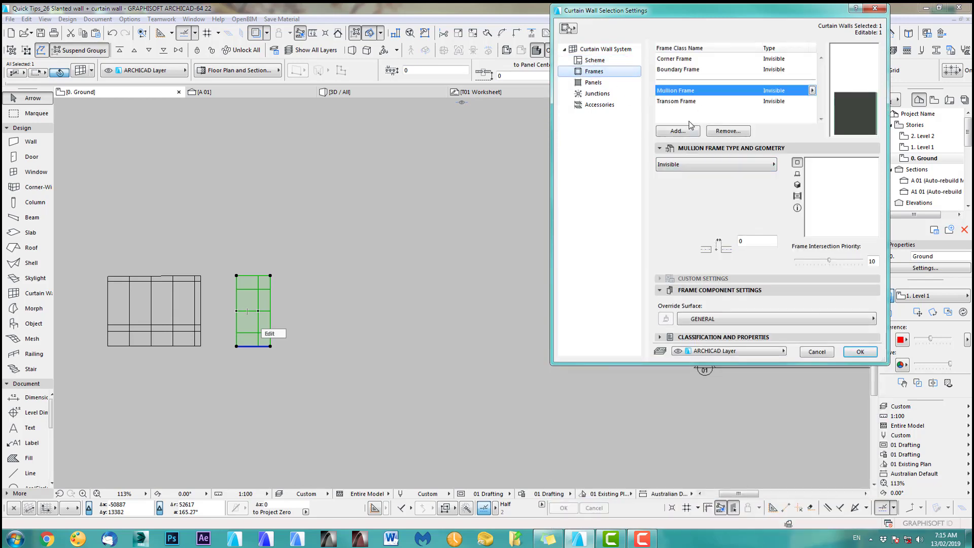
left_click(685, 58)
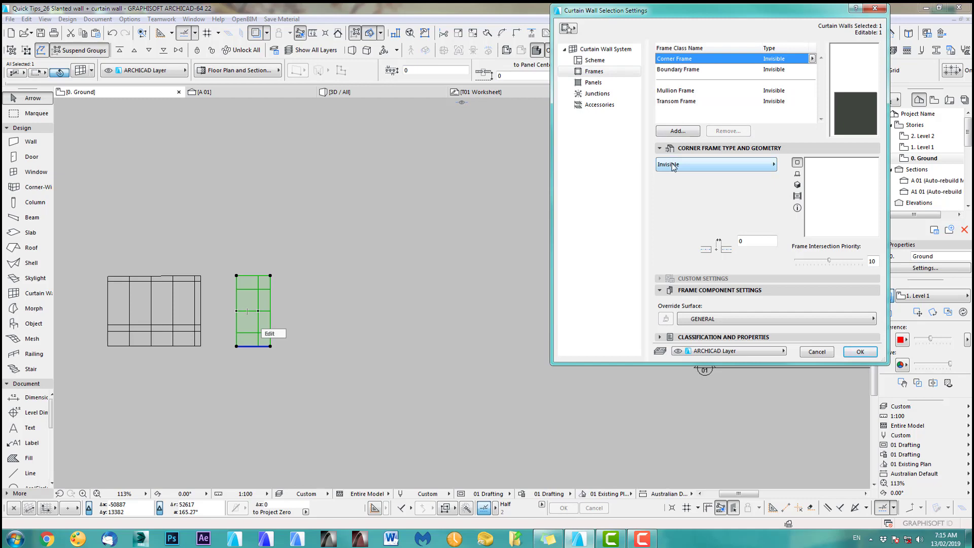
left_click(691, 70)
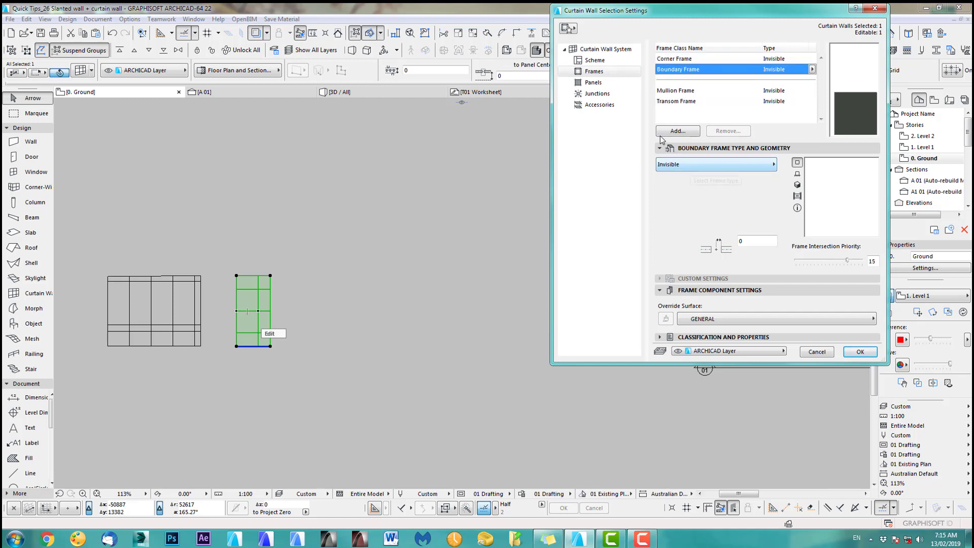
left_click(599, 83)
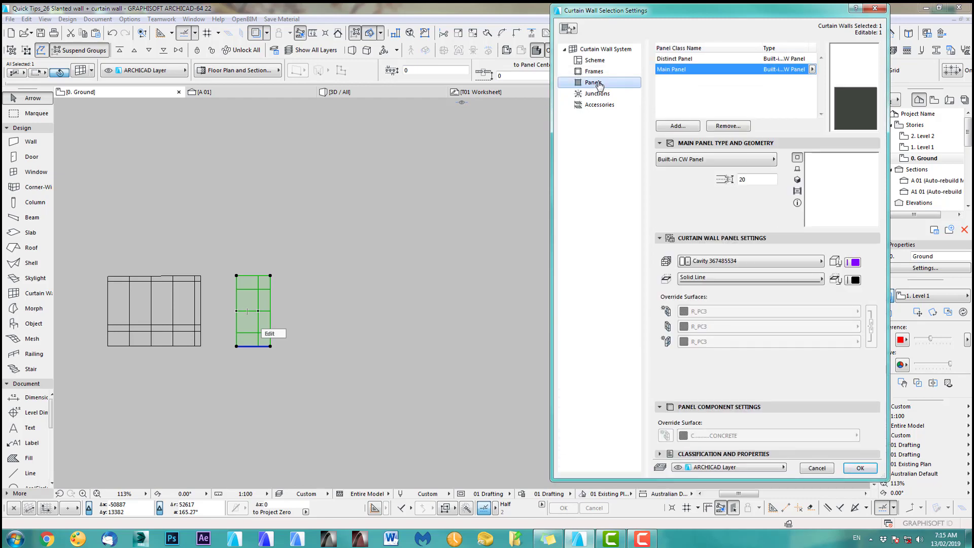
left_click(592, 61)
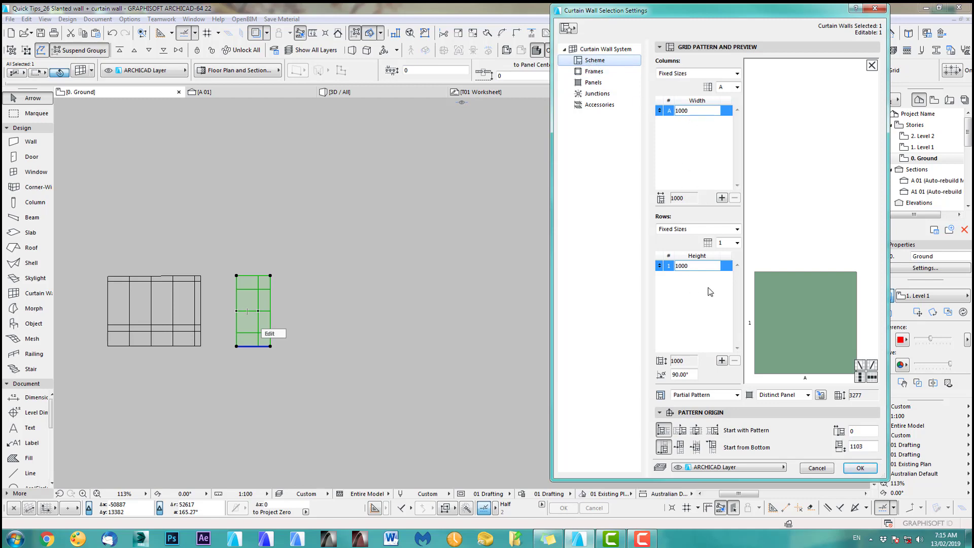
left_click(861, 468)
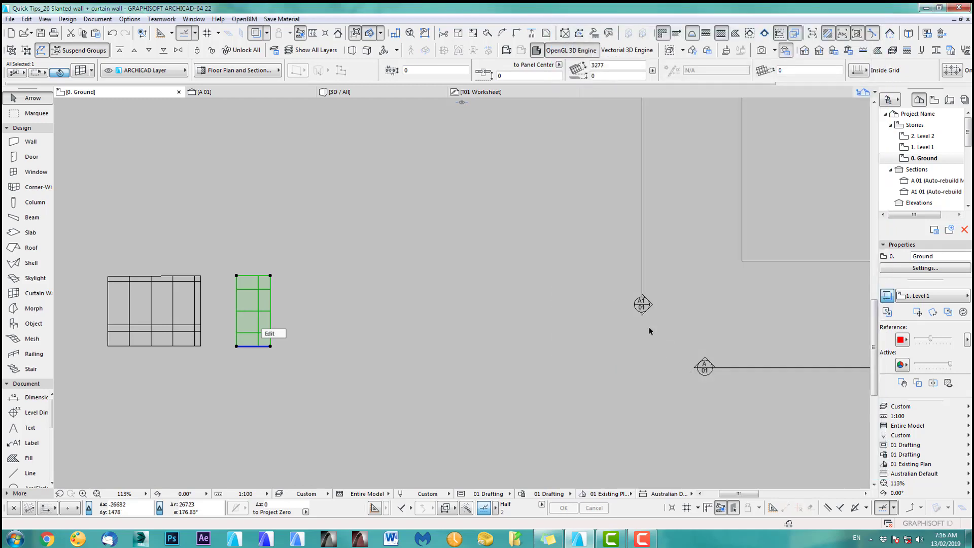
Step: Pick up the smaller sample curtain wall's settings as the Curtain Wall tool defaults and return to section A 01
left_click(256, 94)
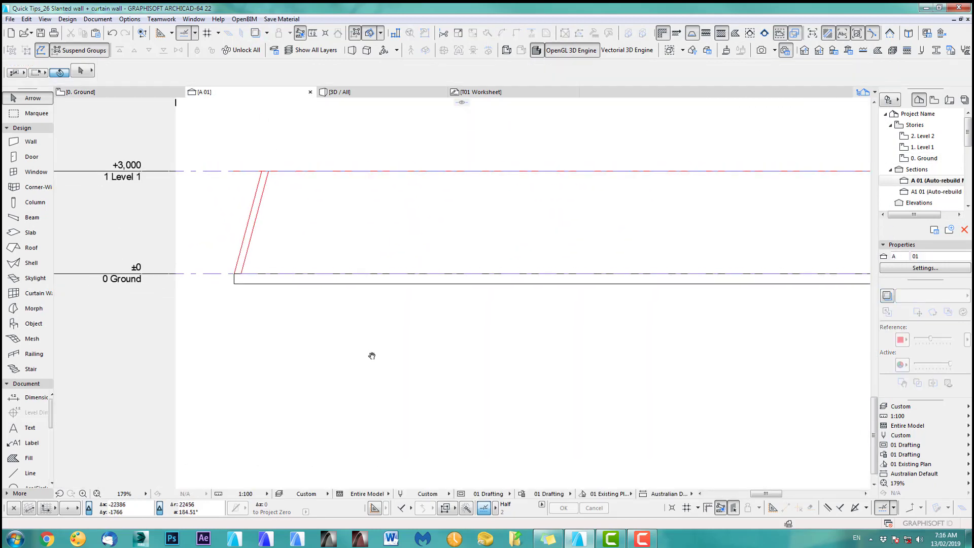
middle_click_drag(388, 360, 391, 359)
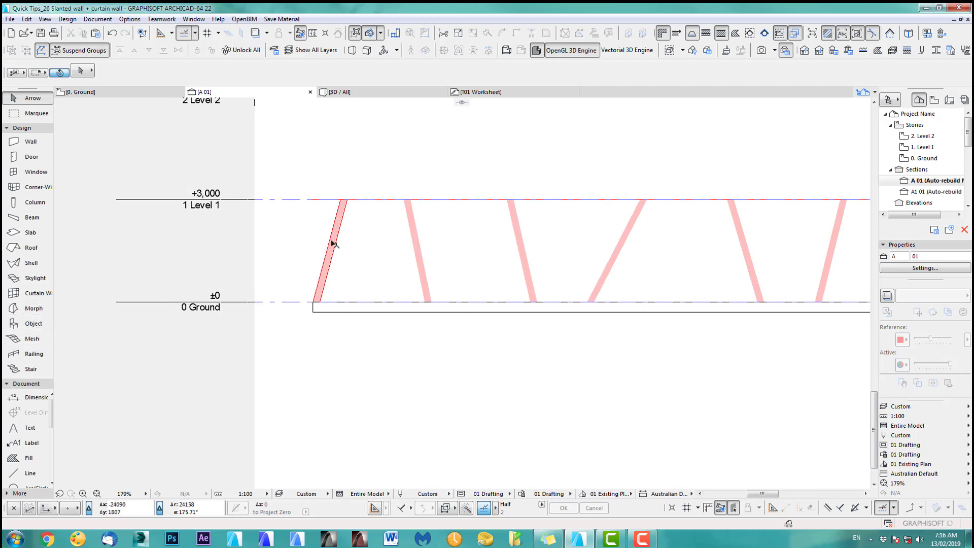
key("F2")
left_click(267, 295)
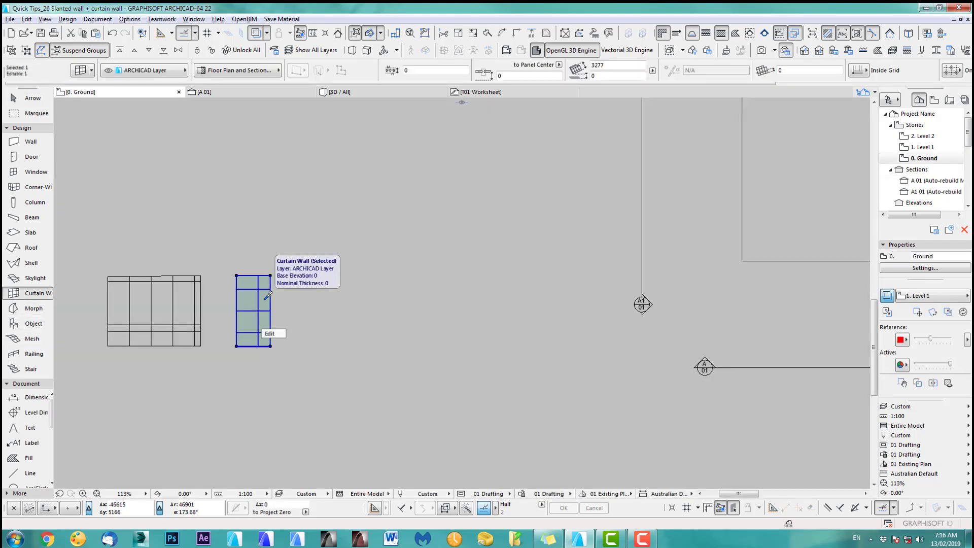
key("Escape")
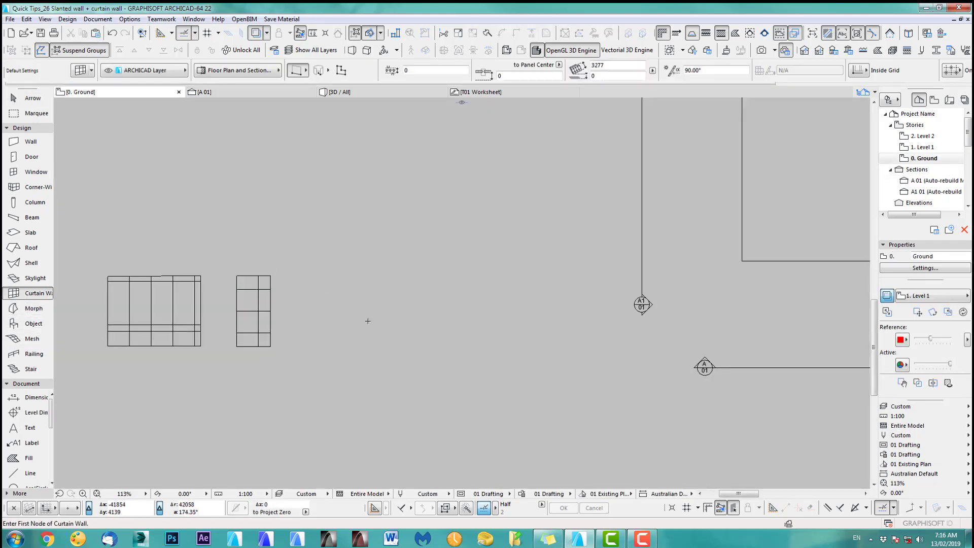
left_click(250, 89)
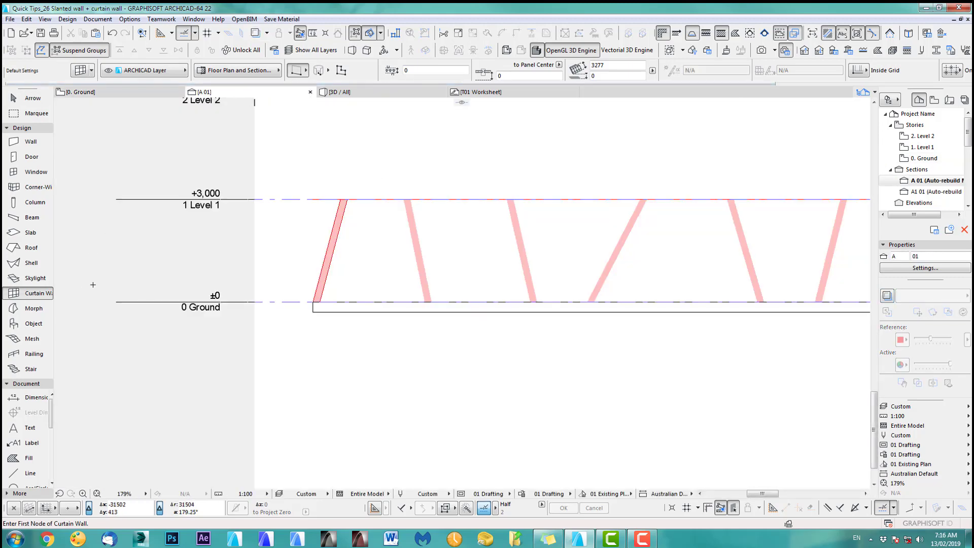
scroll(343, 245, "up", 3)
left_click(316, 255)
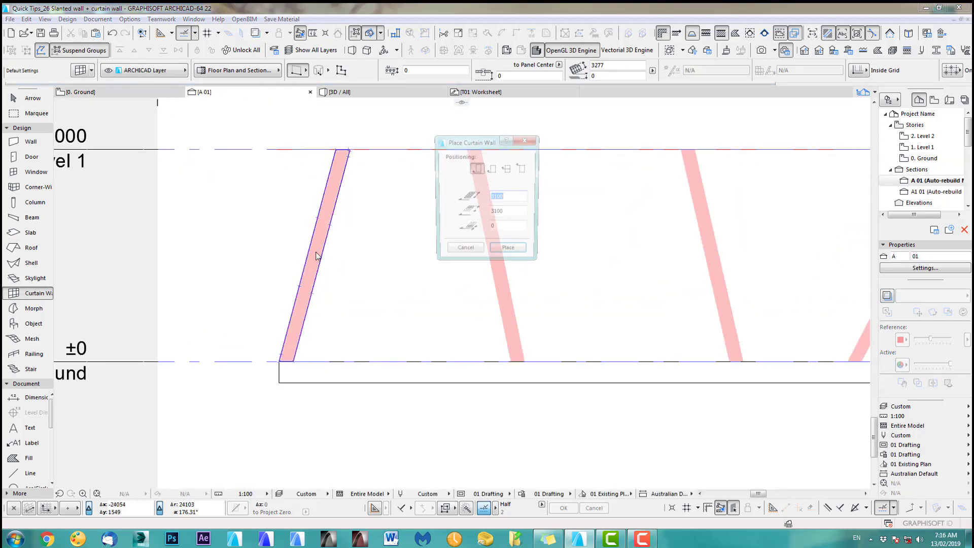
left_click(468, 252)
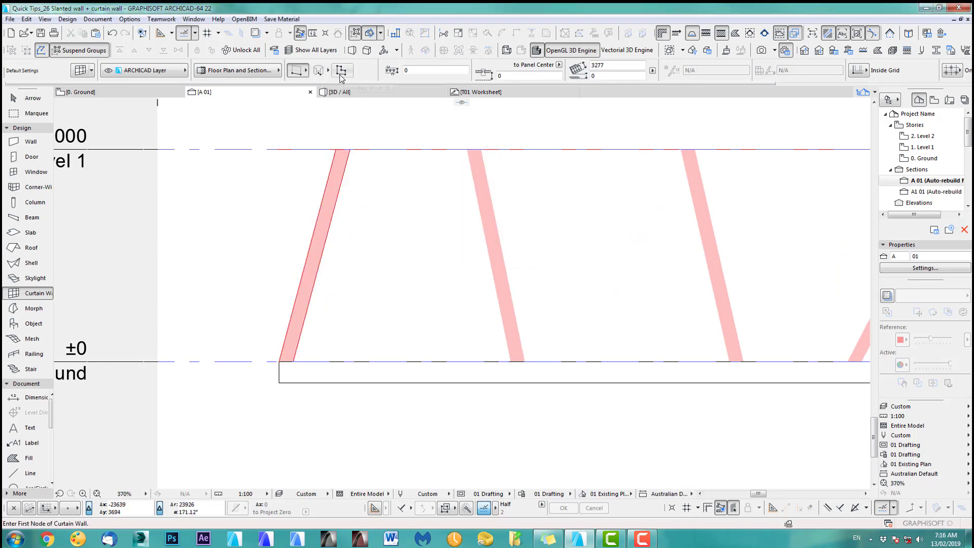
Step: Create boundary-defined curtain walls from the outlines of the first four strips with the Magic Wand
left_click(342, 73)
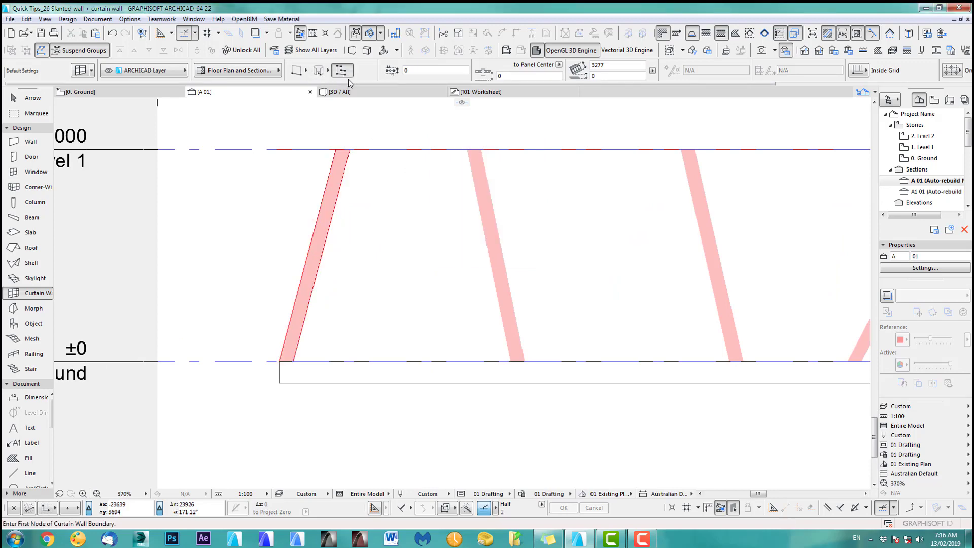
left_click(311, 271)
scroll(341, 273, "down", 3)
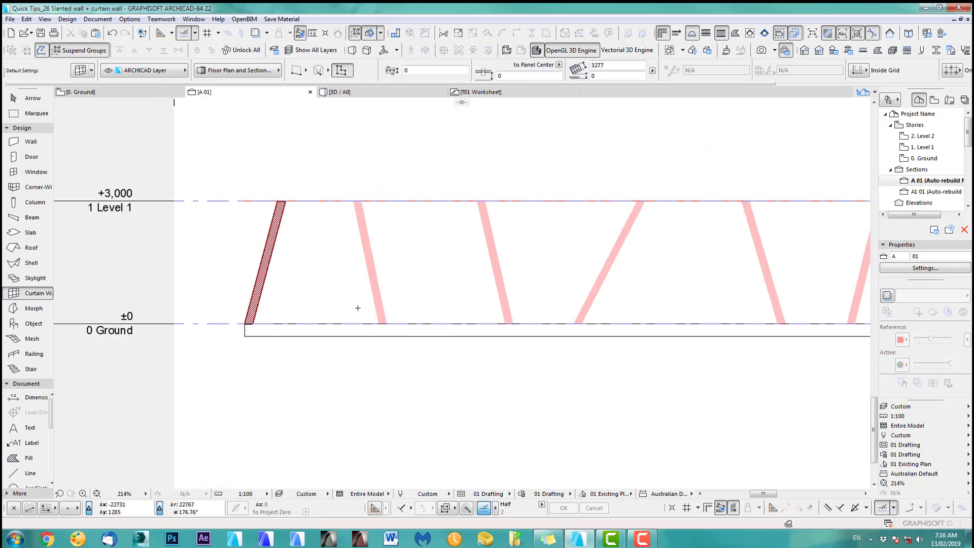
left_click(380, 299)
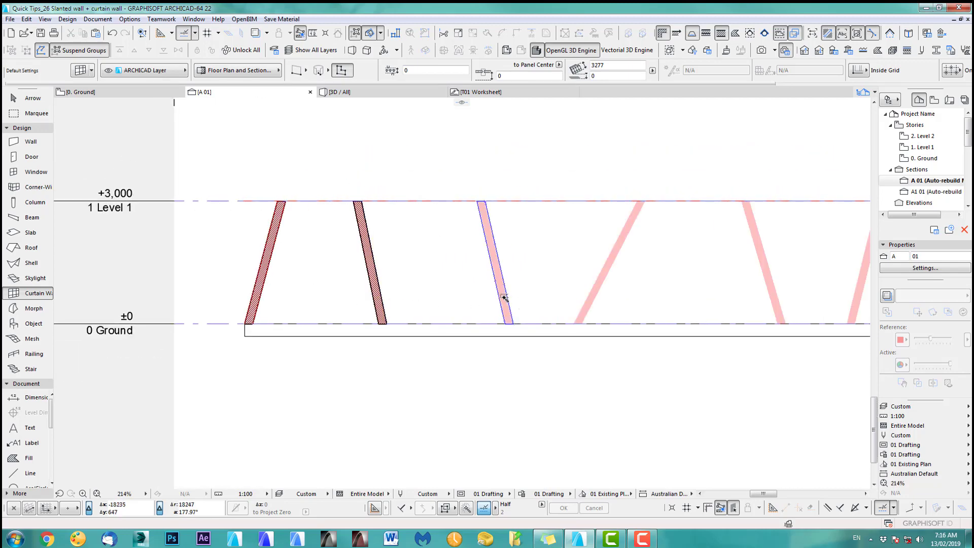
left_click(506, 300)
left_click(593, 294)
Step: Create boundary-defined curtain walls from the outlines of the fifth to eighth strips with the Magic Wand
middle_click_drag(696, 285, 413, 321)
left_click(463, 310)
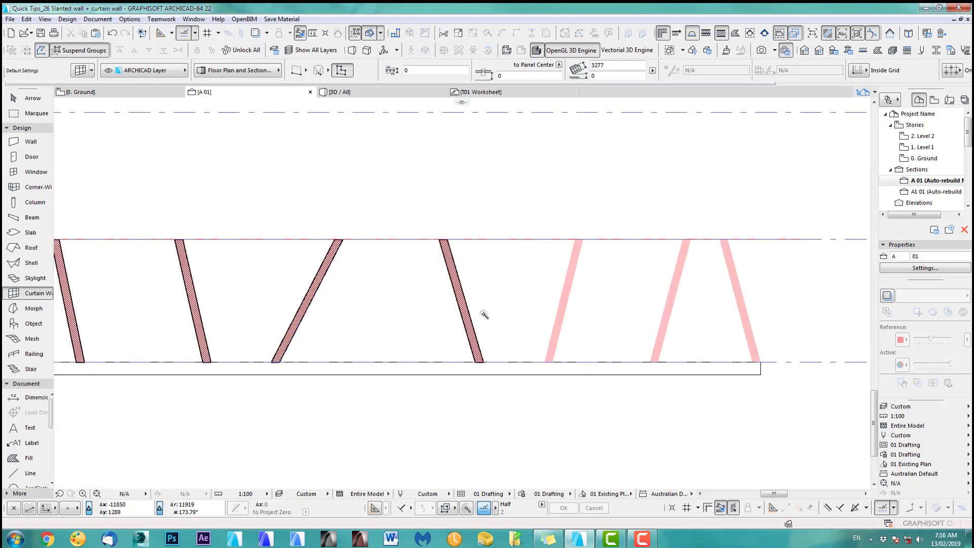
left_click(563, 315)
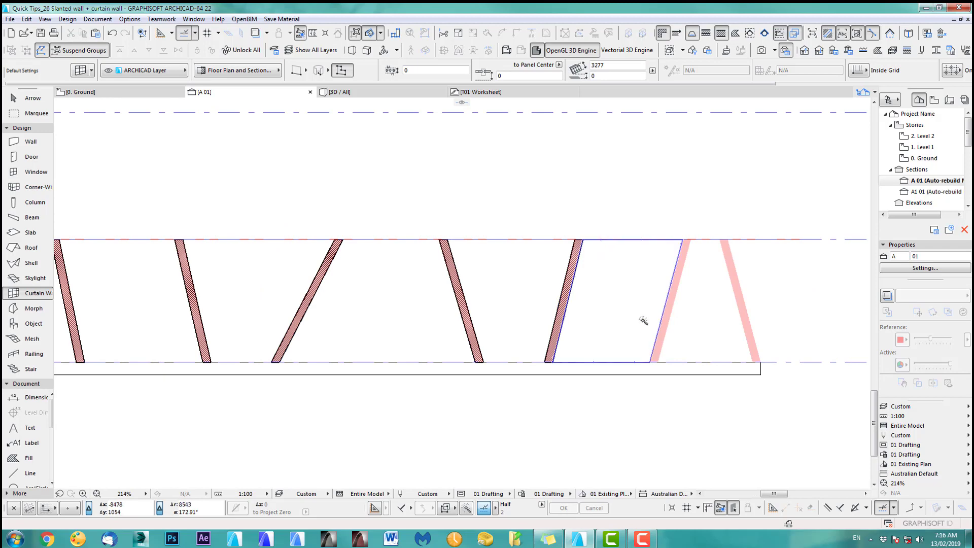
left_click(667, 310)
left_click(743, 316)
middle_click_drag(558, 311, 559, 311)
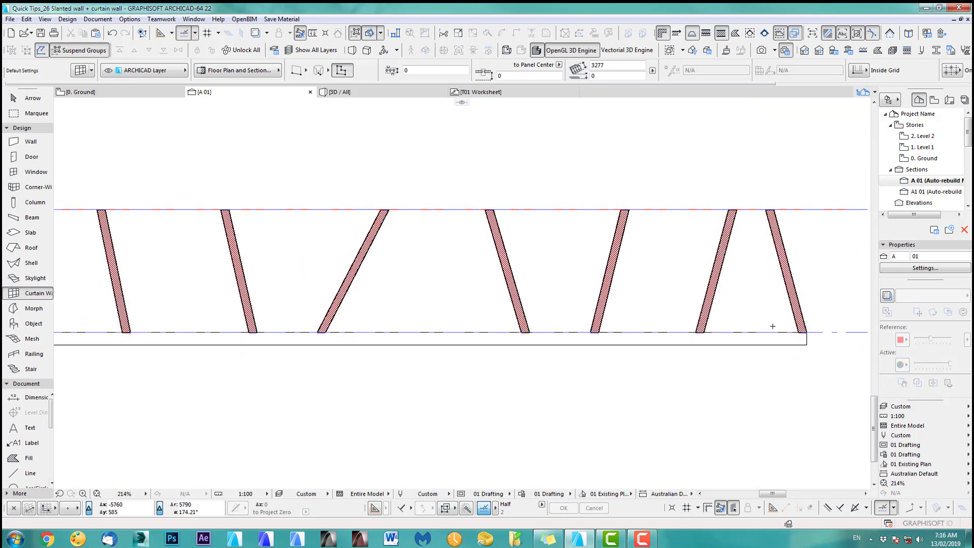
scroll(424, 351, "down", 2)
middle_click_drag(424, 352, 513, 334)
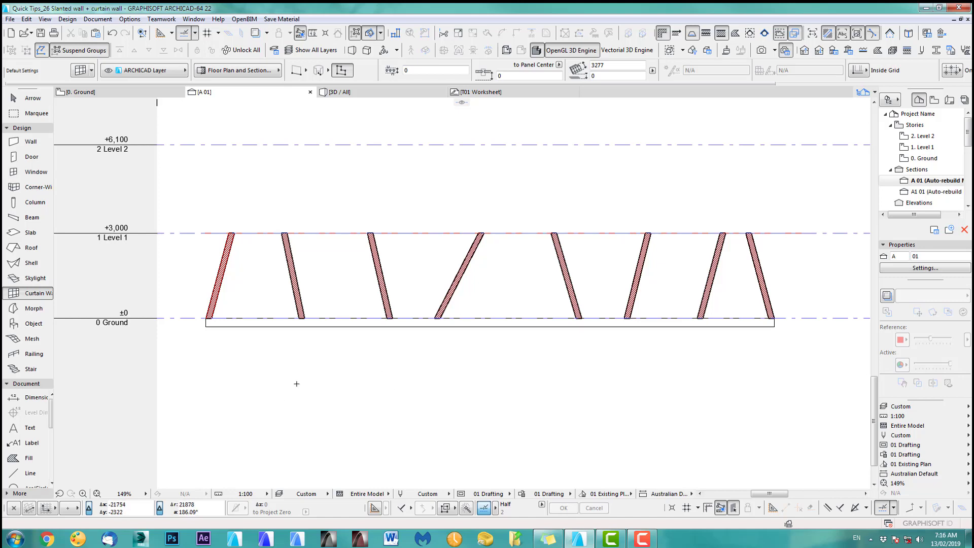
Step: Check the position of the curtain wall columns relative to the slab in the Ground floor plan and the 3D view
key("F2")
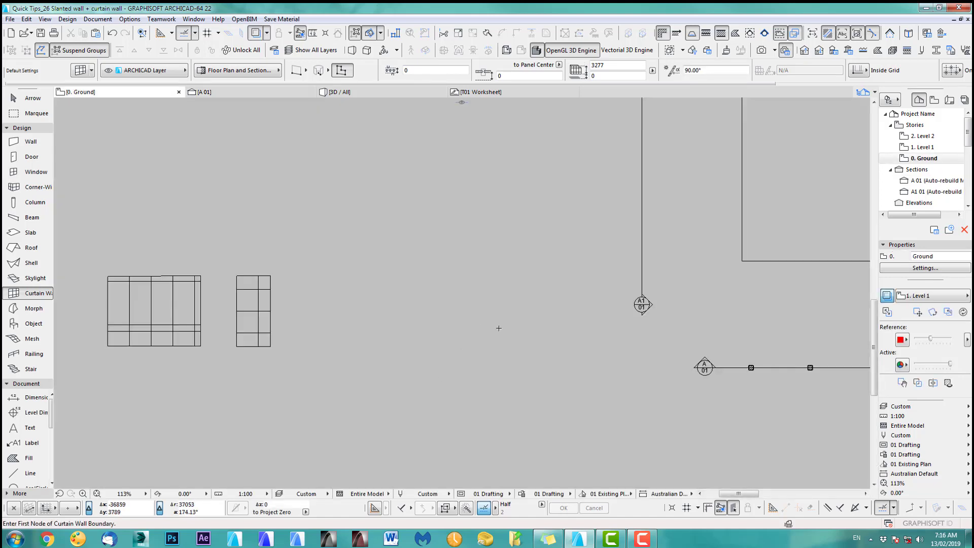
middle_click_drag(634, 354, 413, 336)
key("F3")
middle_click_drag(539, 291, 456, 265, "shift")
middle_click_drag(496, 330, 415, 281, "shift")
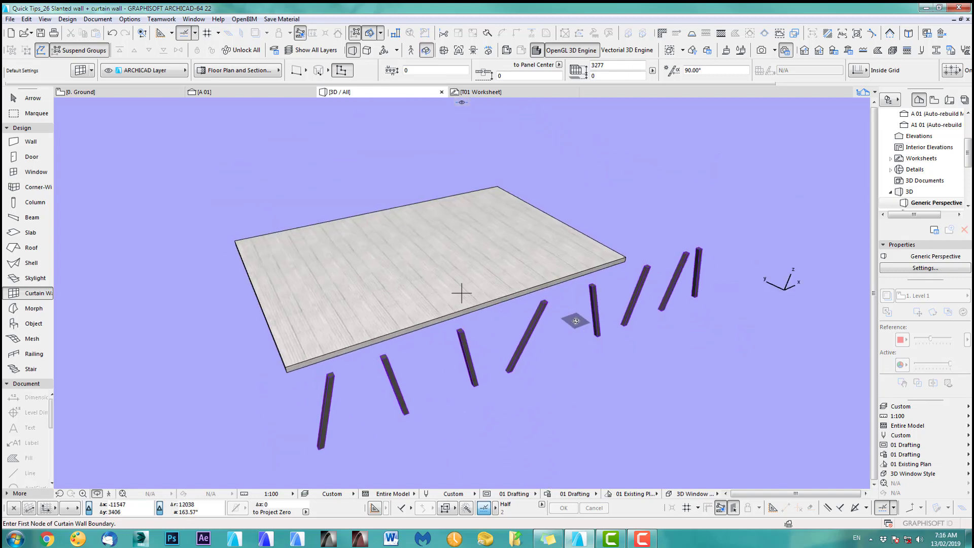
Step: Pick up the larger sample curtain wall's settings in the Ground floor plan as the Curtain Wall tool defaults and review their grid scheme
key("F2")
middle_click_drag(405, 303, 283, 282)
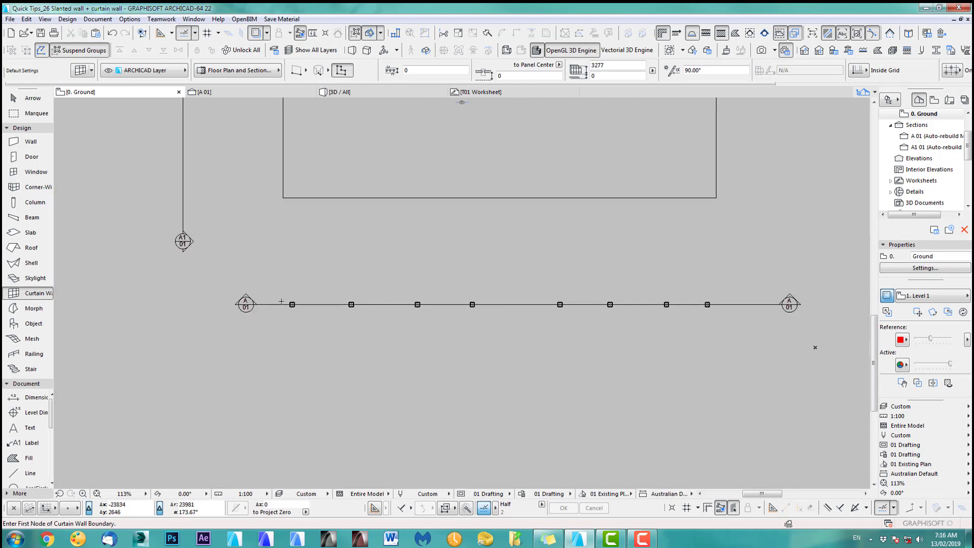
left_click(304, 304, "shift")
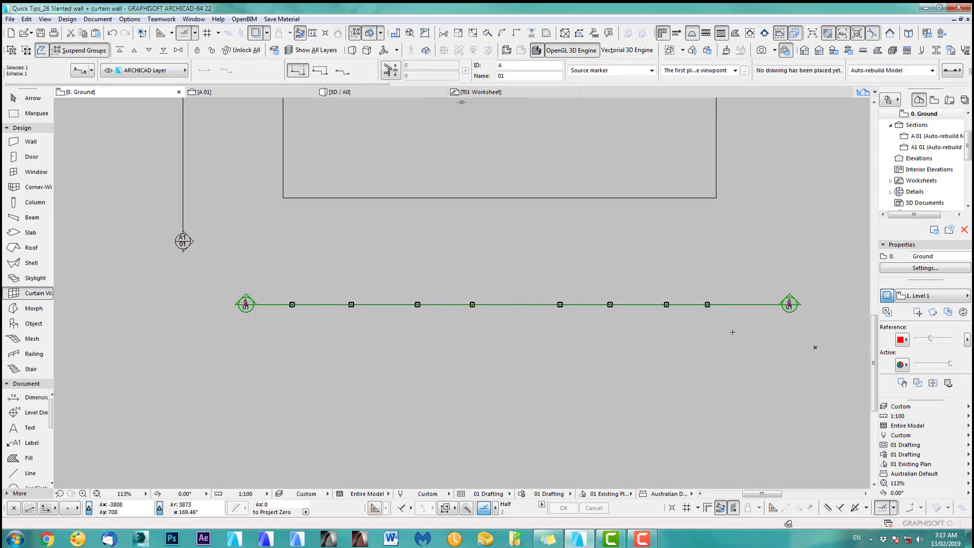
key("Escape")
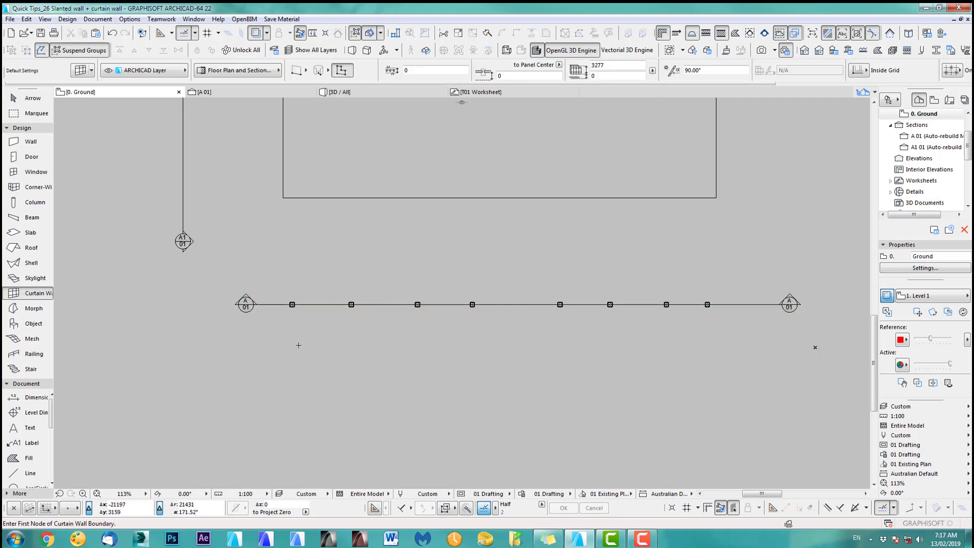
scroll(277, 378, "down", 5)
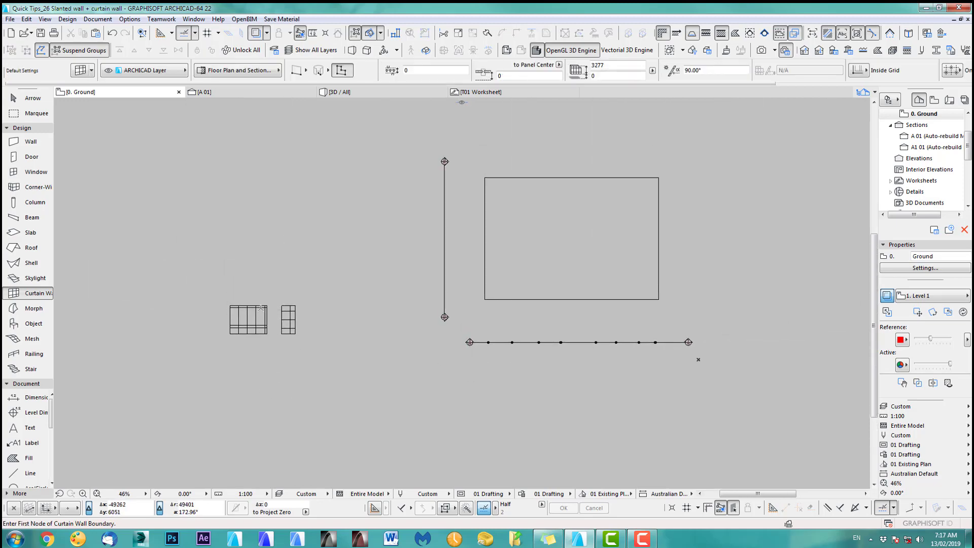
key("alt")
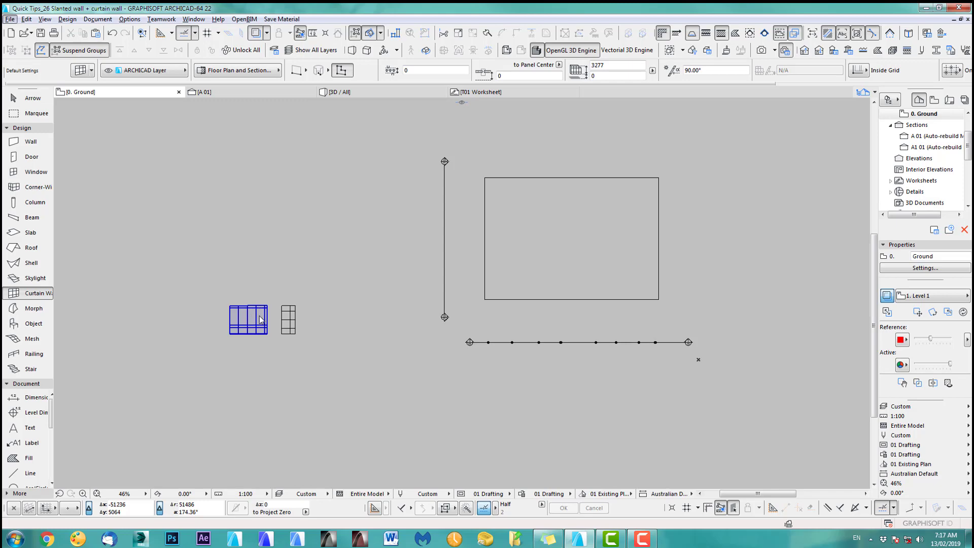
left_click(257, 312, "alt")
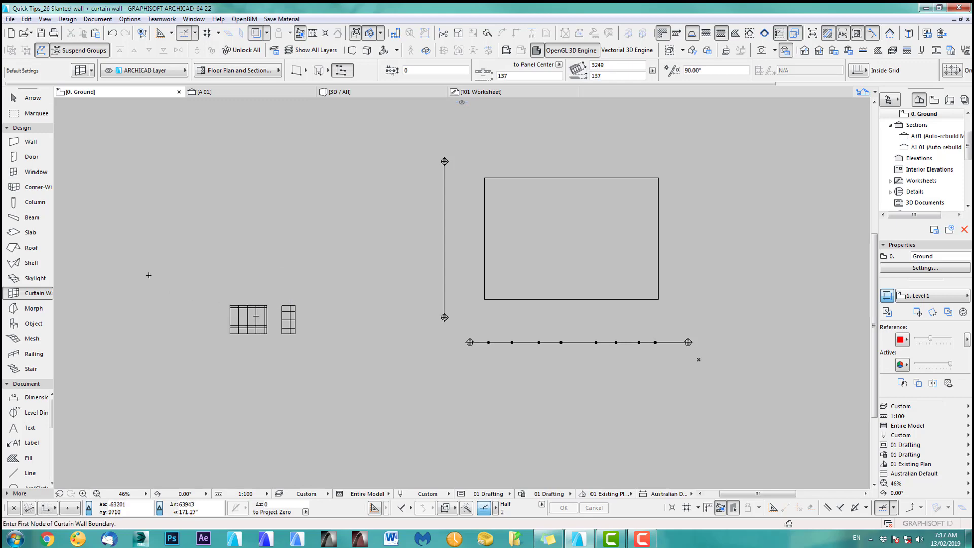
double_click(32, 295)
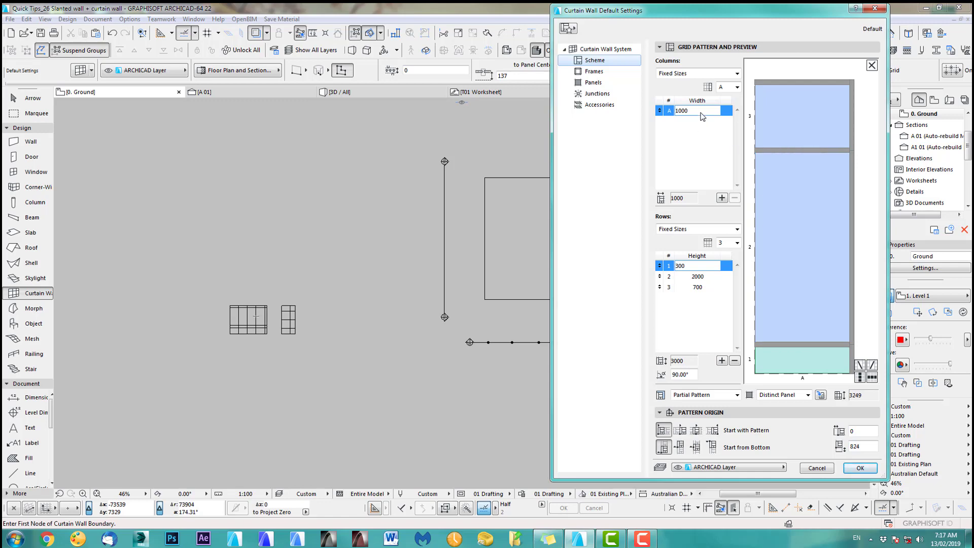
left_click(845, 469)
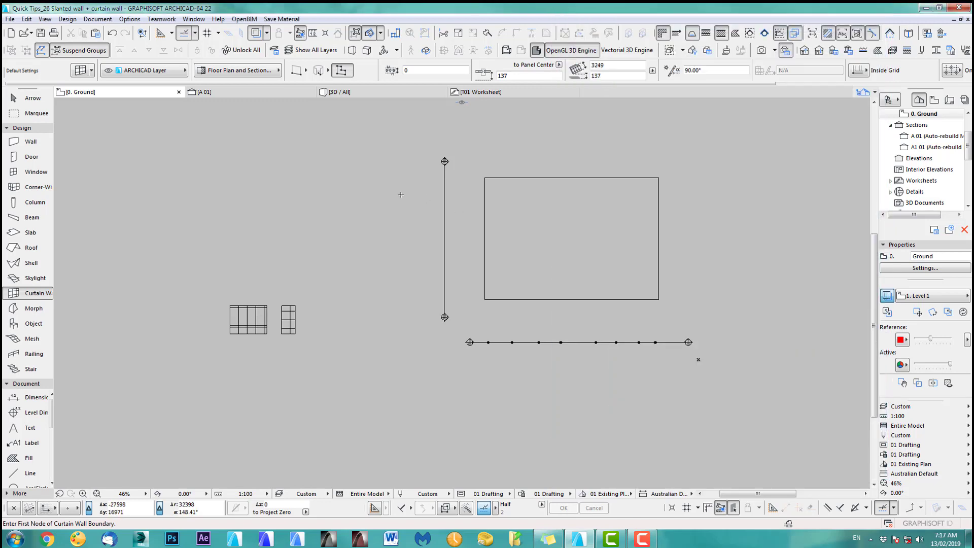
Step: Create a boundary-defined curtain wall in the bay between the first two columns in section A 01 with the Magic Wand
left_click(219, 93)
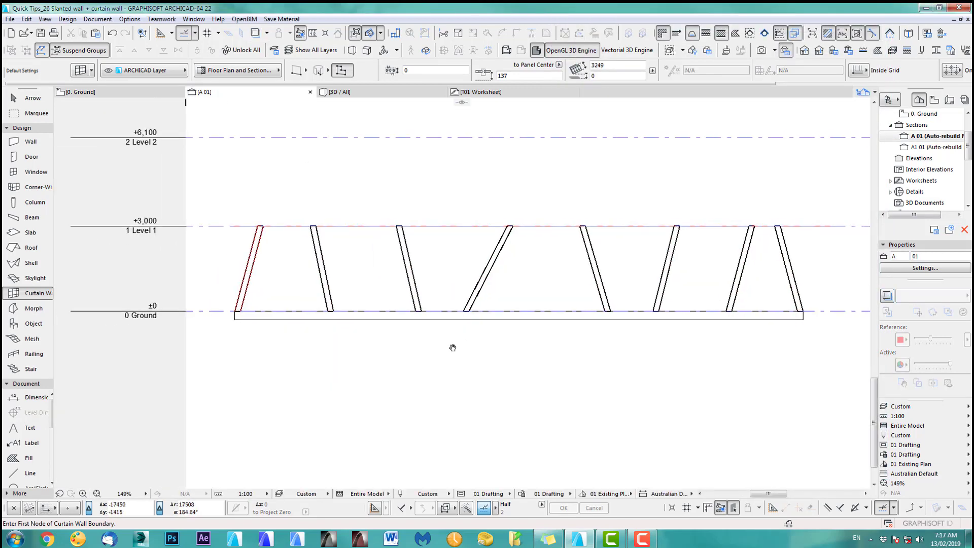
key("space")
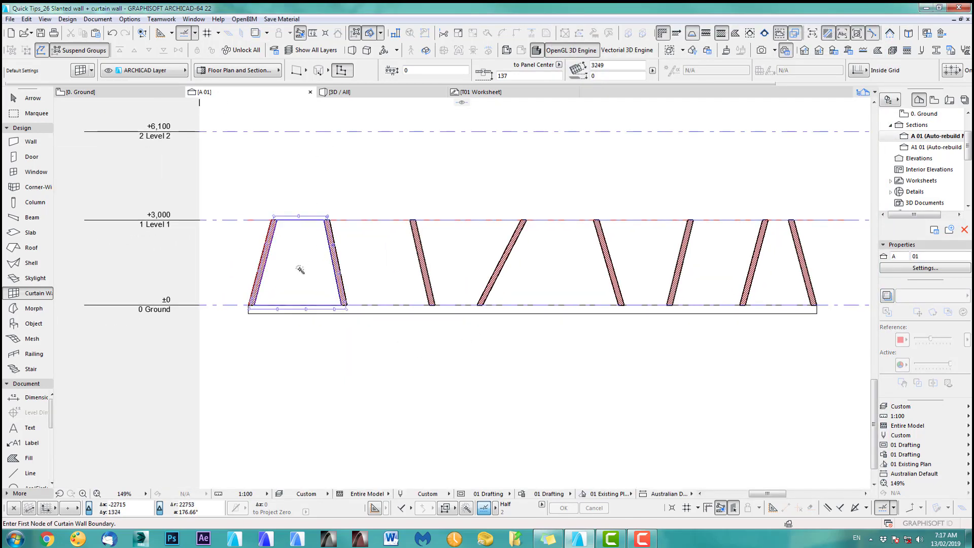
left_click(299, 270)
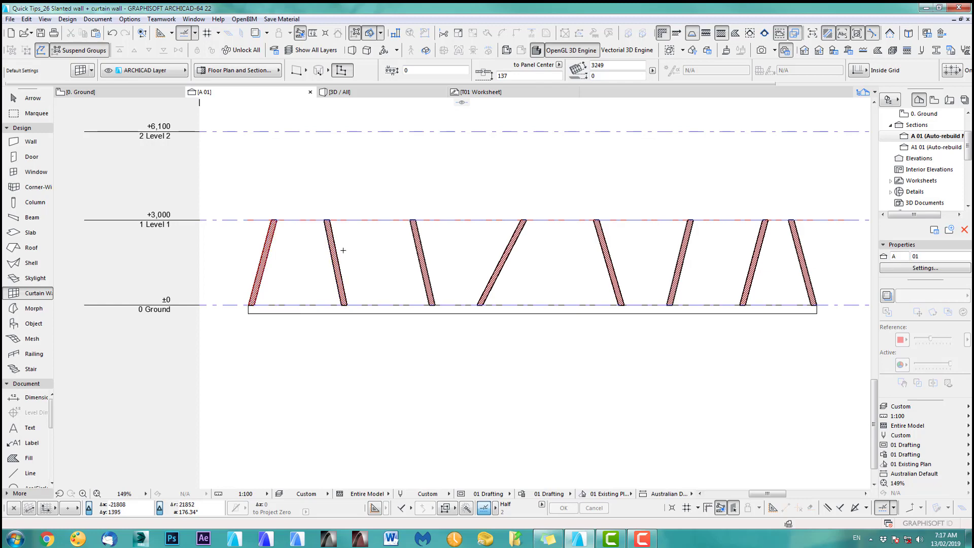
scroll(387, 235, "up", 3)
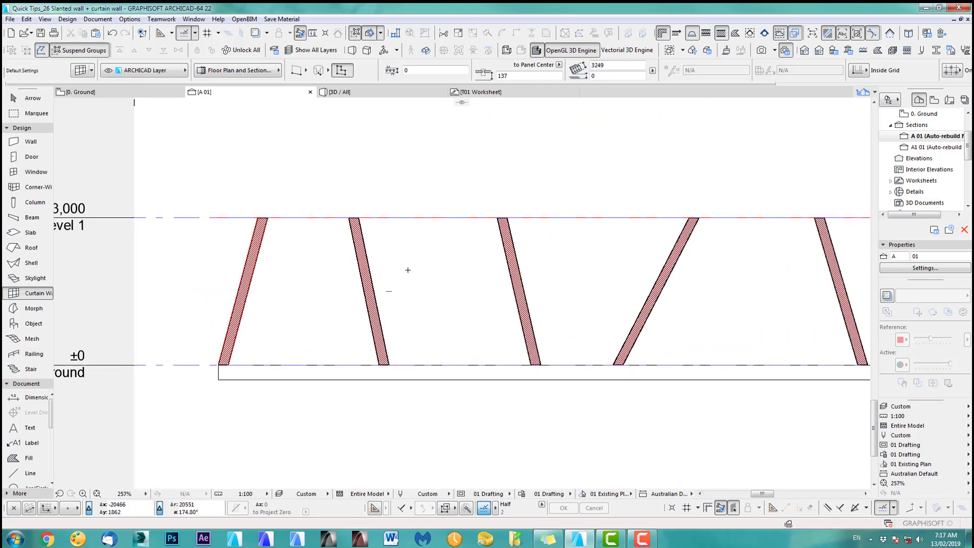
Step: Set the first bay curtain wall's reference line offset to Panel Center to 0 from the Ground floor plan
key("F2")
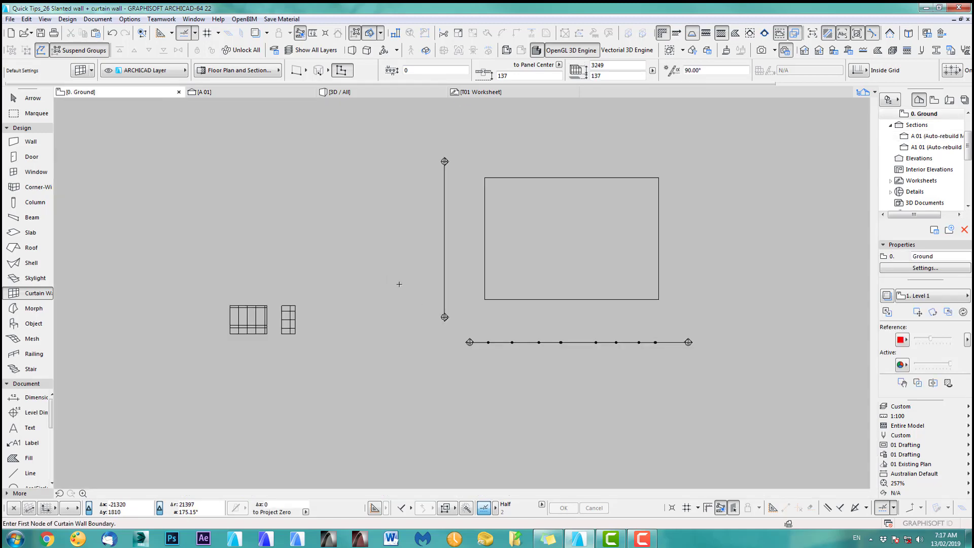
scroll(513, 356, "up", 8)
middle_click_drag(496, 316, 497, 302)
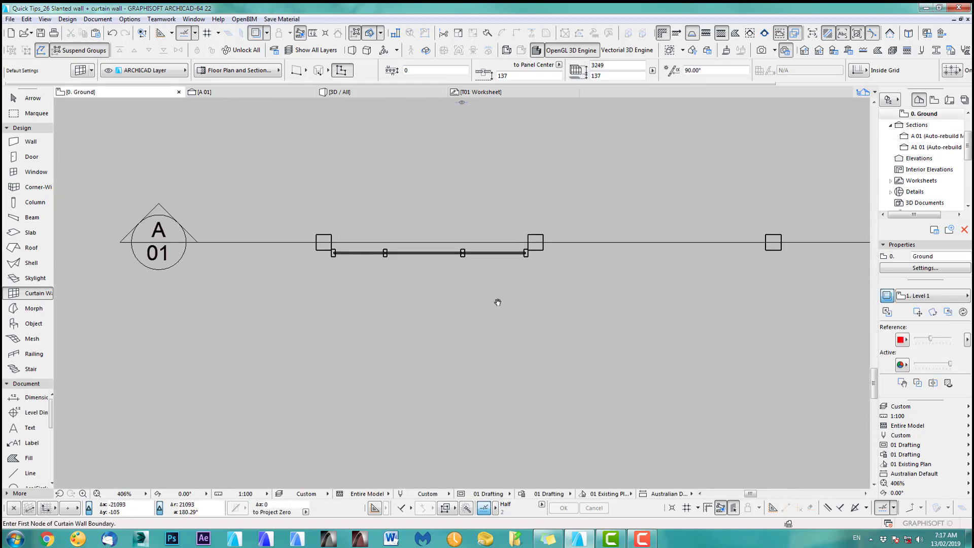
left_click(522, 255)
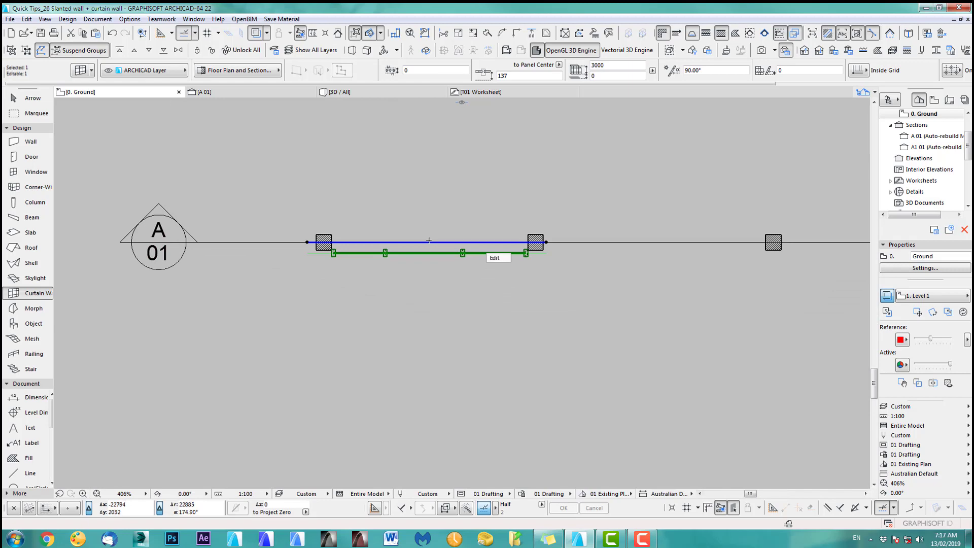
left_click(88, 74)
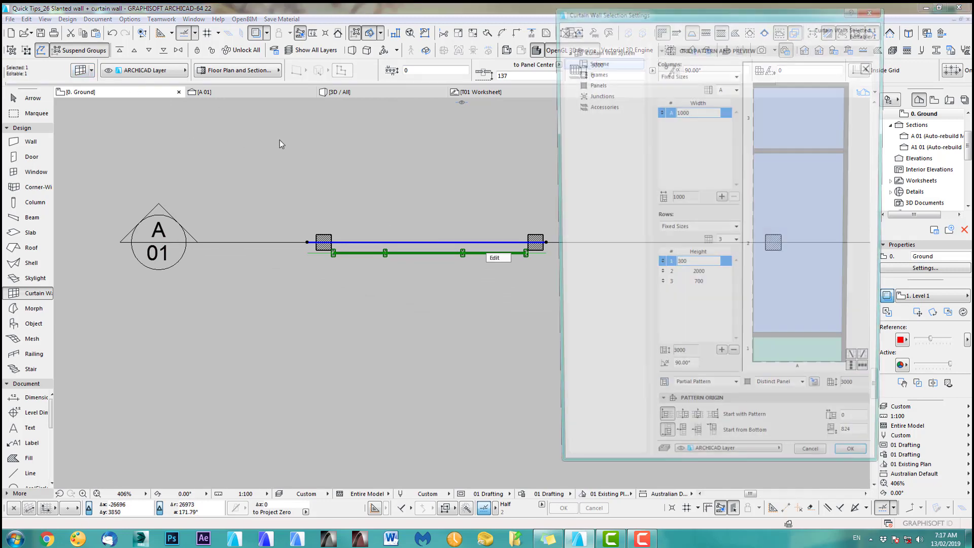
left_click(606, 50)
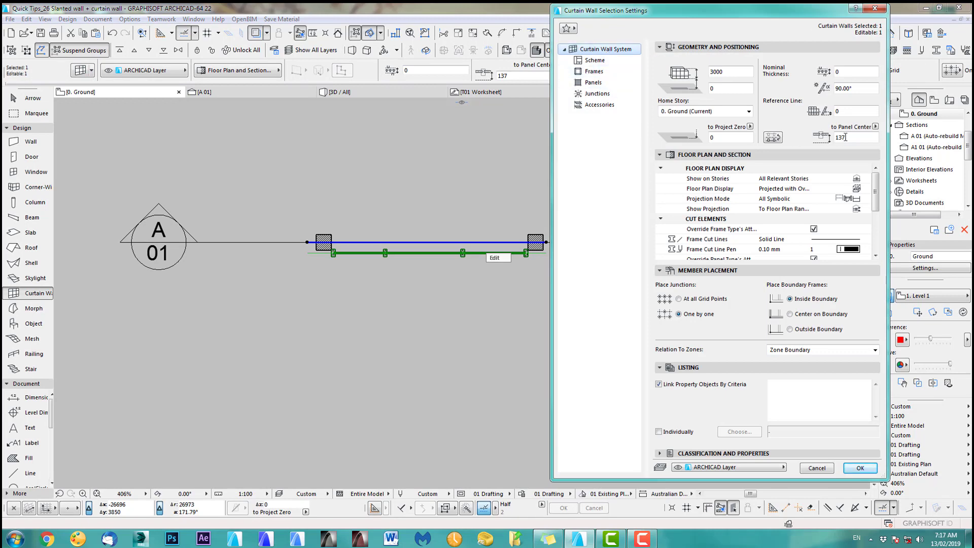
left_click(853, 135)
type("0")
left_click(861, 467)
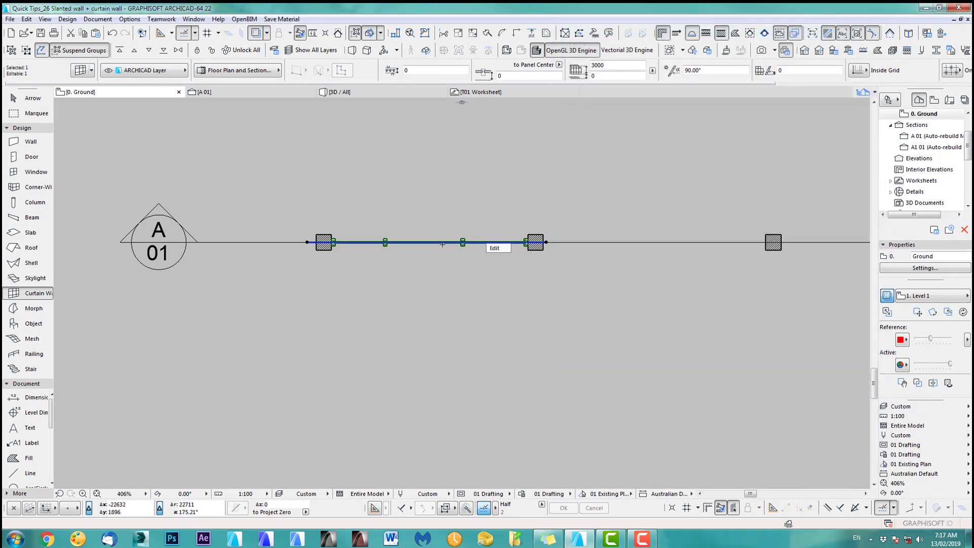
key("Escape")
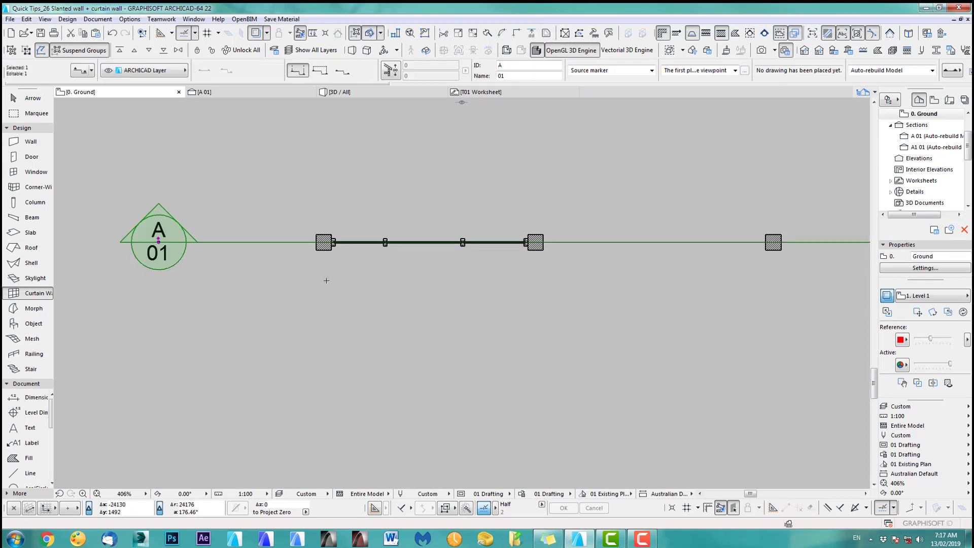
Step: Return to section A 01 and set the Curtain Wall tool's default offset to Panel Center to 0
left_click(268, 92)
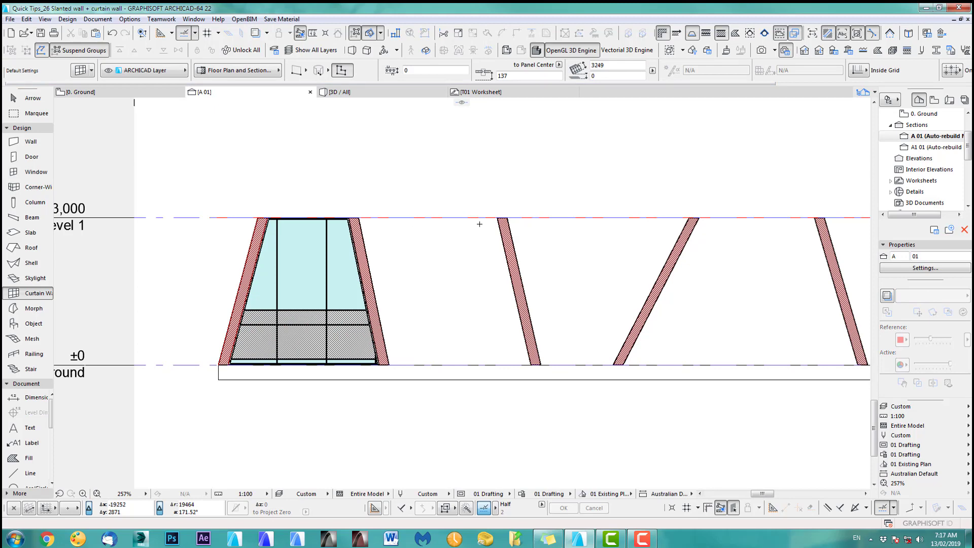
double_click(46, 294)
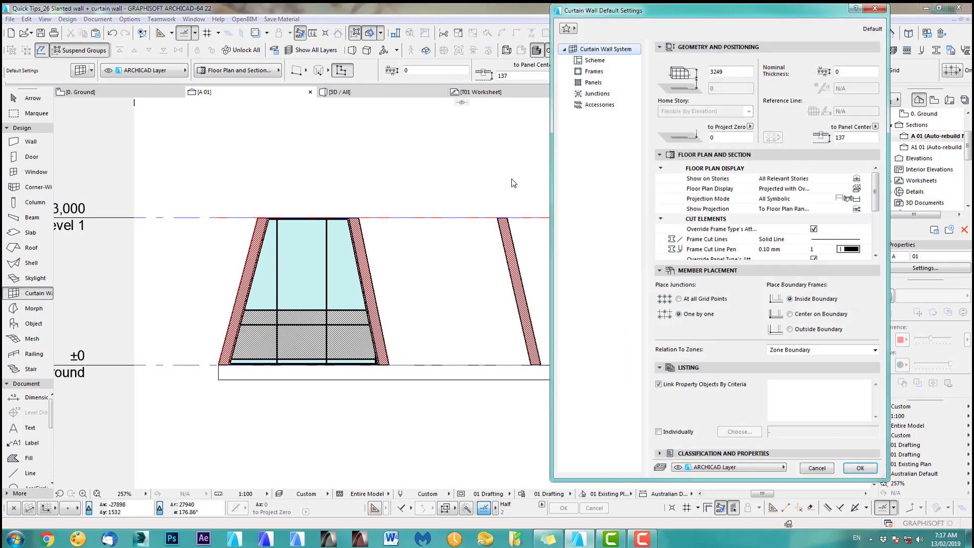
left_click(854, 136)
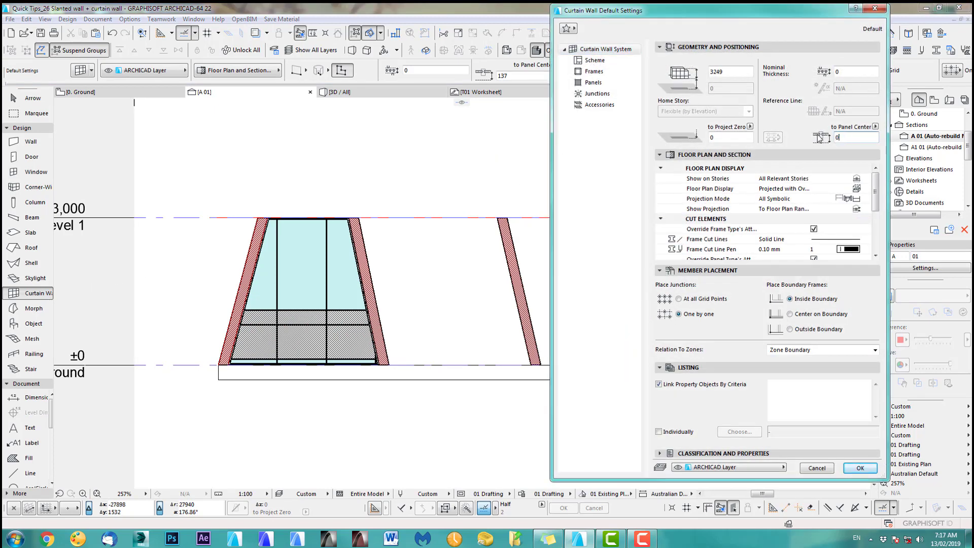
left_click(848, 471)
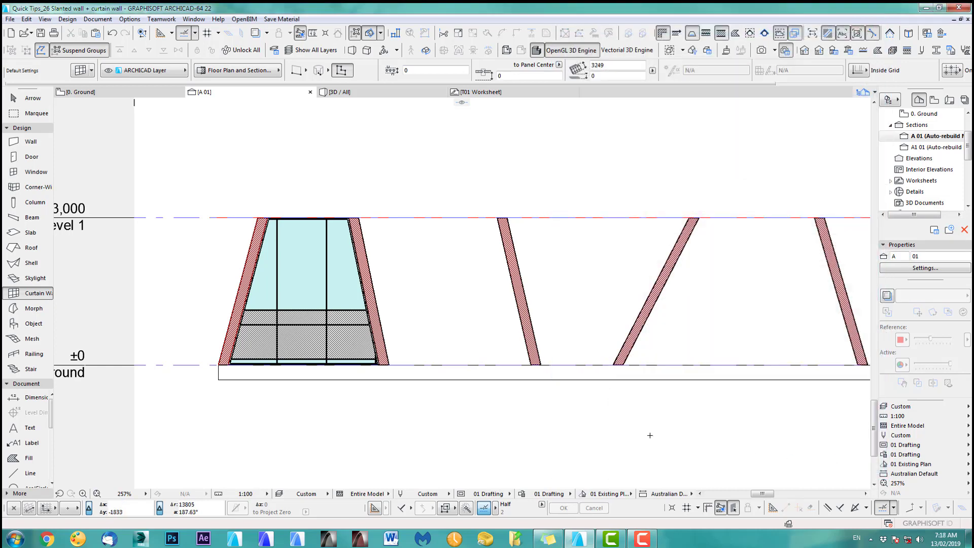
Step: Create boundary-defined curtain walls in the remaining six bays between the slanted columns with the Magic Wand
scroll(424, 307, "down", 4)
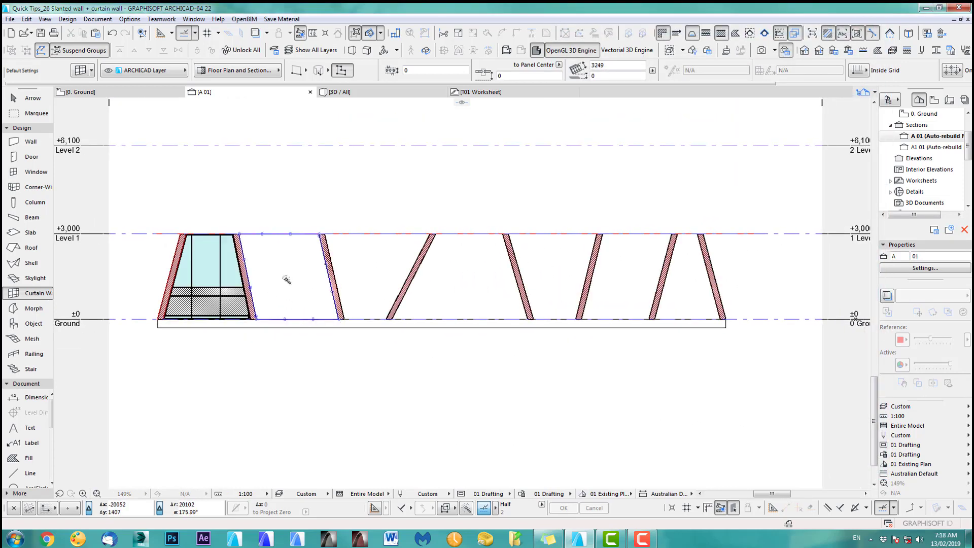
left_click(389, 259)
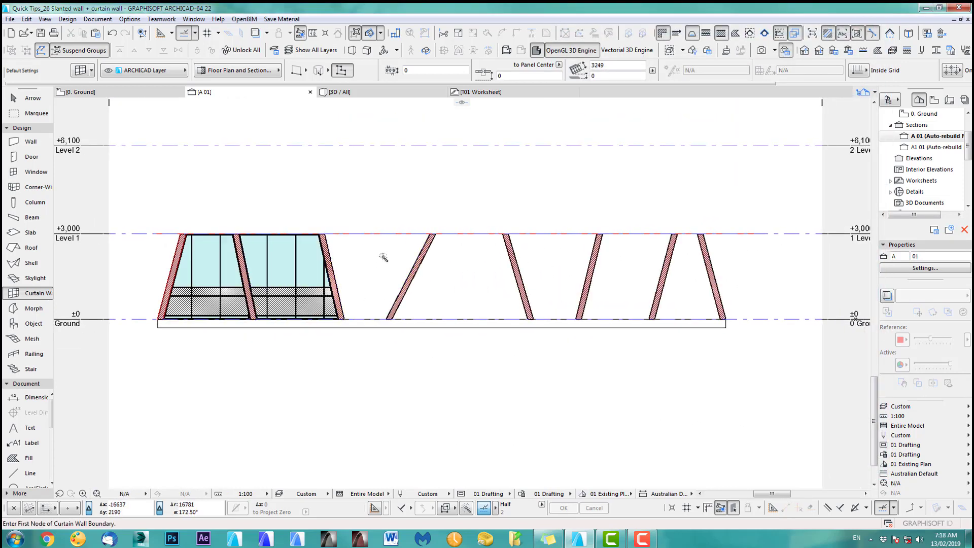
left_click(472, 282)
left_click(472, 282)
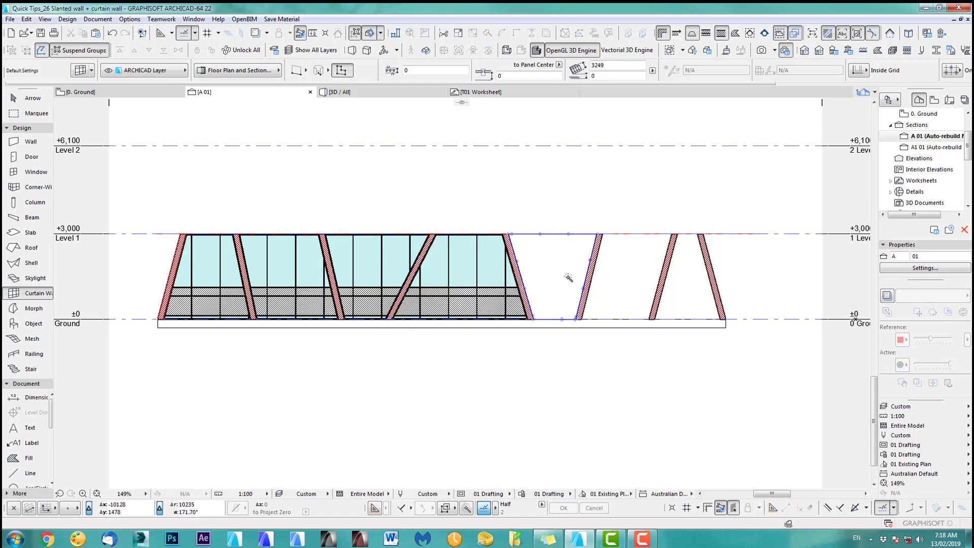
left_click(569, 278)
left_click(625, 290)
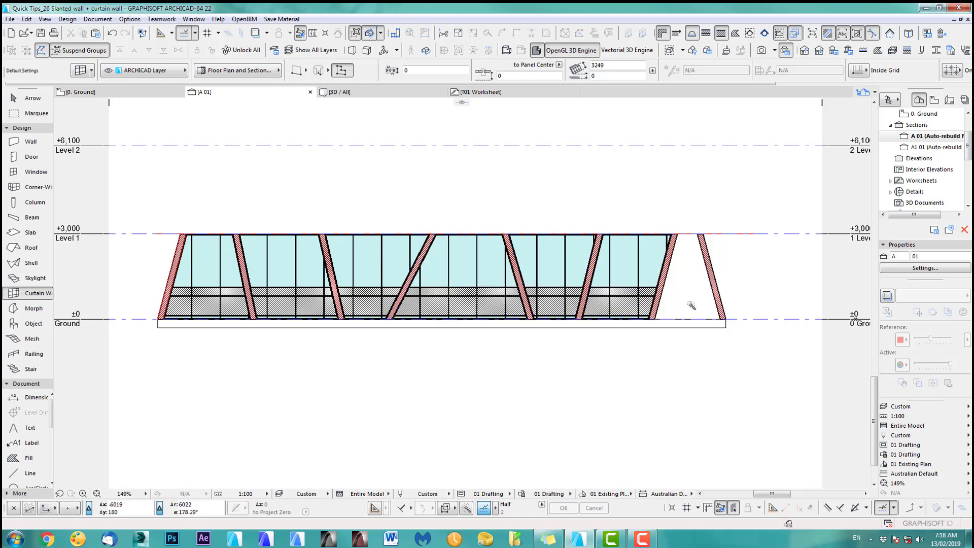
left_click(690, 302)
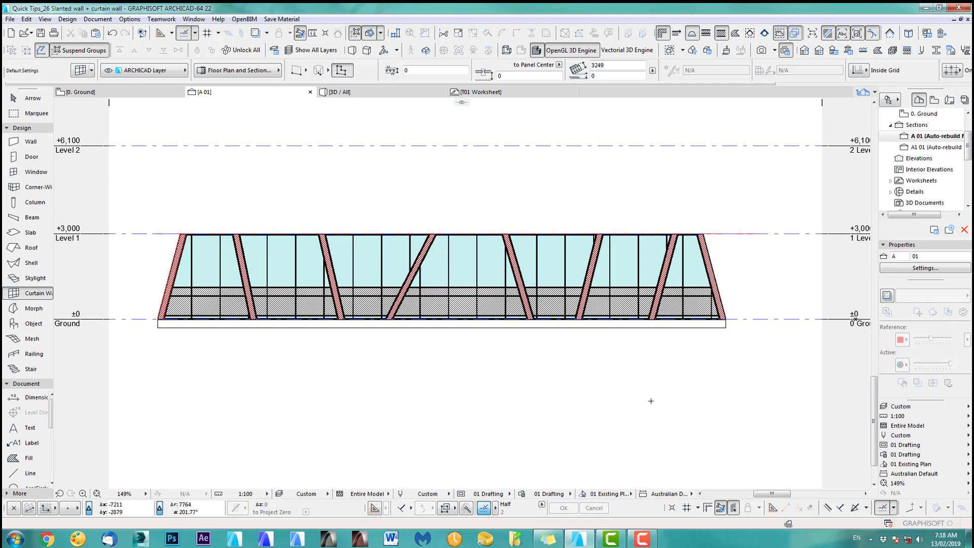
Step: Set the first bay curtain wall's vertical pattern origin offset, Start from Bottom, to 0 in the 3D view
key("F2")
key("F3")
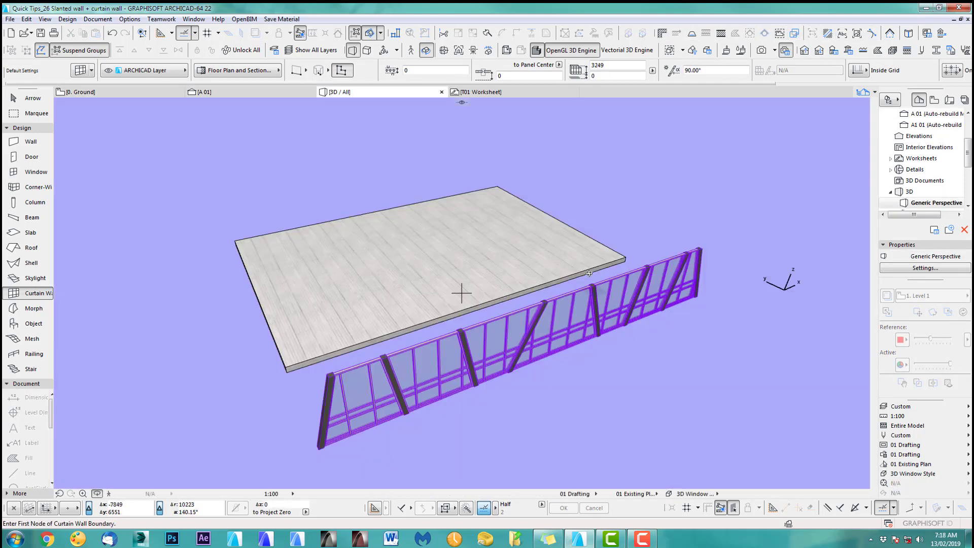
middle_click_drag(587, 286, 391, 285, "shift")
scroll(400, 327, "up", 1)
scroll(379, 257, "up", 1)
scroll(384, 195, "up", 1)
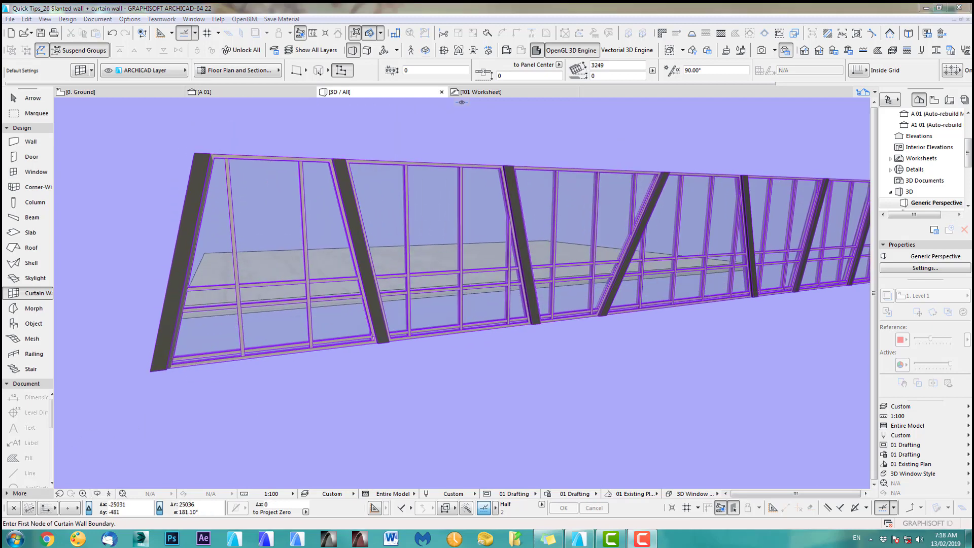
middle_click_drag(324, 425, 322, 353)
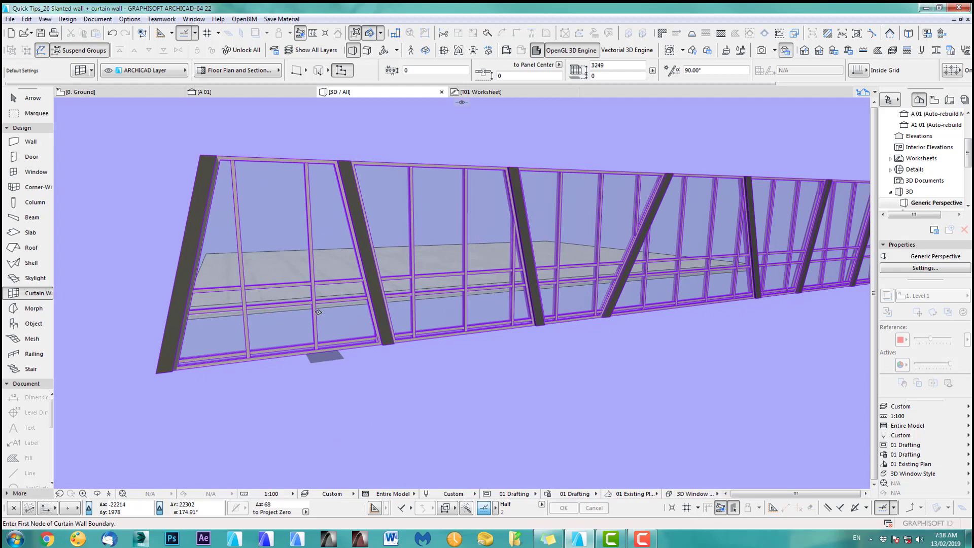
left_click(287, 265, "shift")
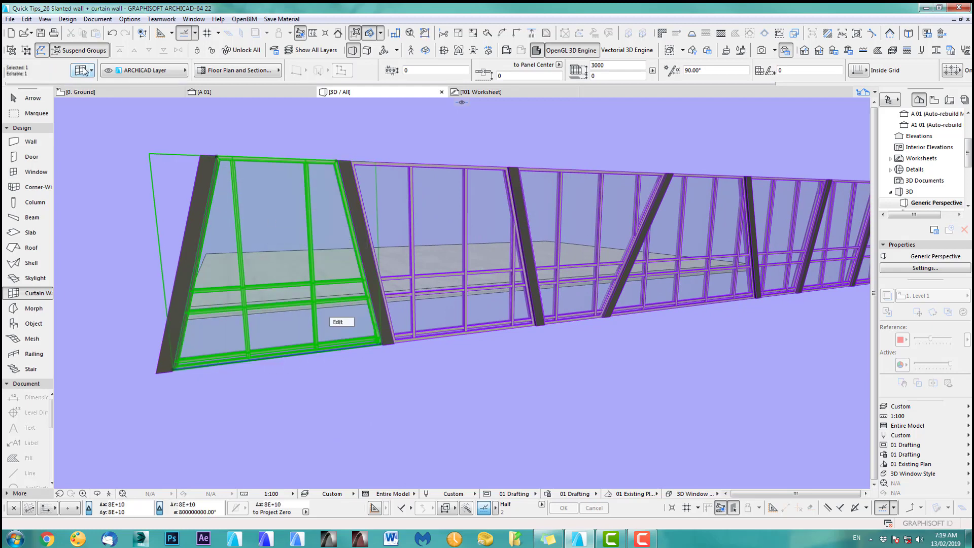
left_click(80, 71)
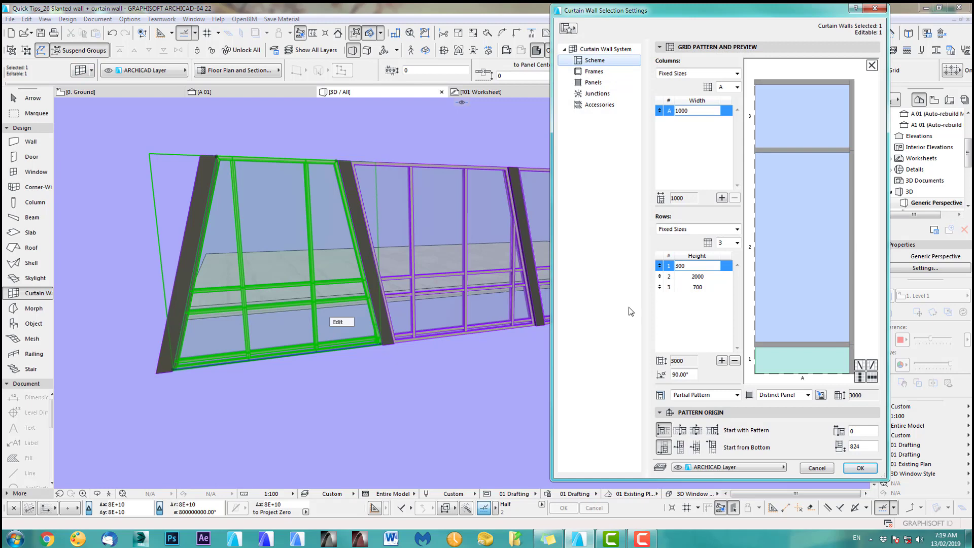
left_click(858, 447)
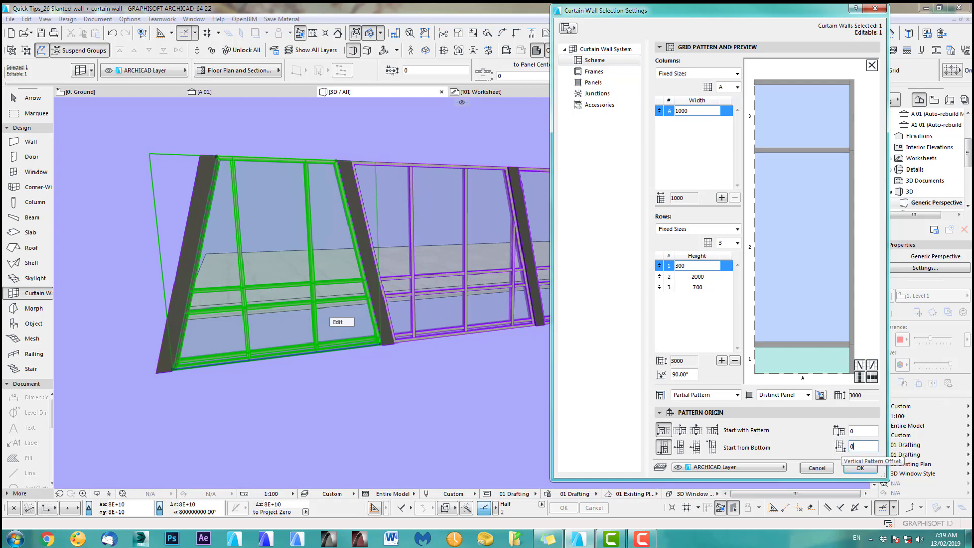
left_click(861, 468)
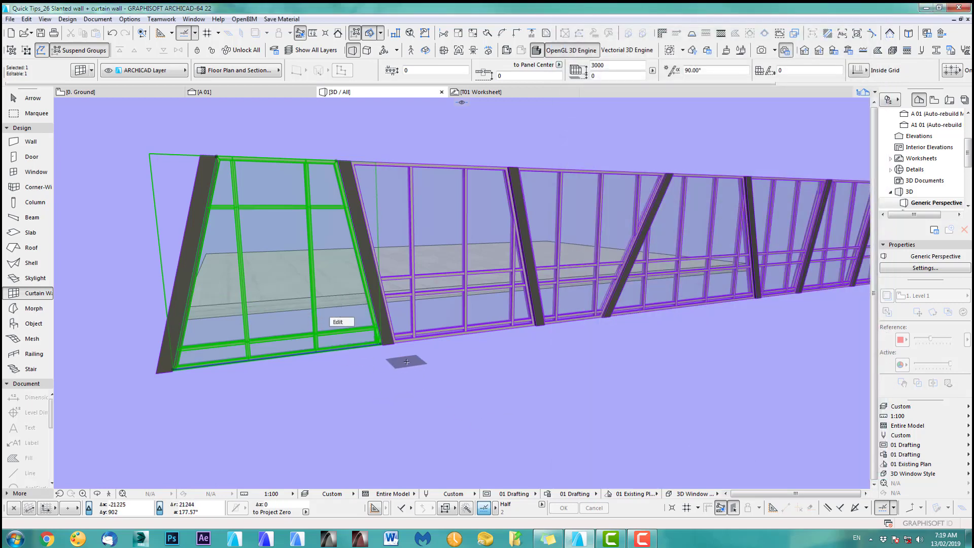
Step: Set the vertical pattern origin offset, Start from Bottom, to 0 for the other six curtain walls together
key("Escape")
scroll(446, 363, "down", 2)
middle_click_drag(439, 378, 297, 378)
left_click(338, 282, "shift")
left_click(446, 280, "shift")
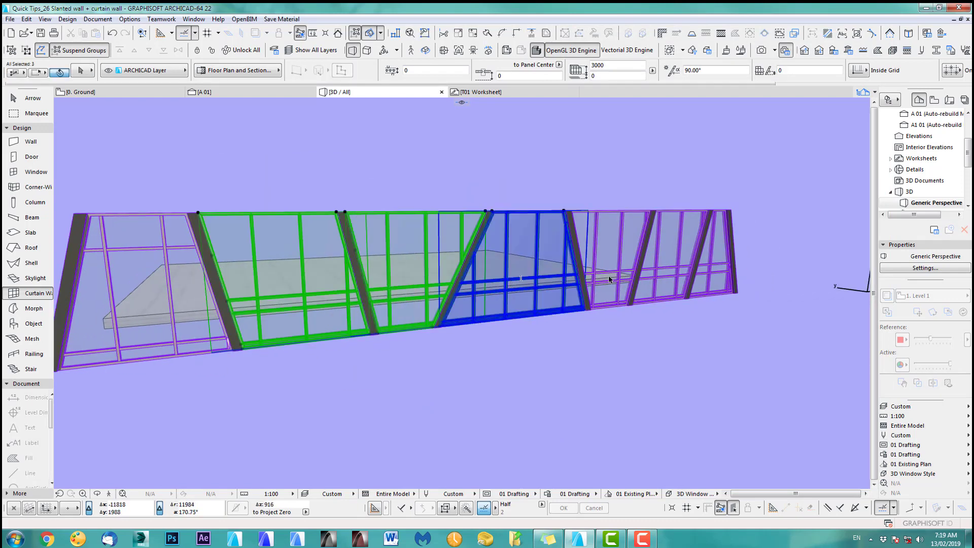
left_click(623, 269, "shift")
left_click(665, 268, "shift")
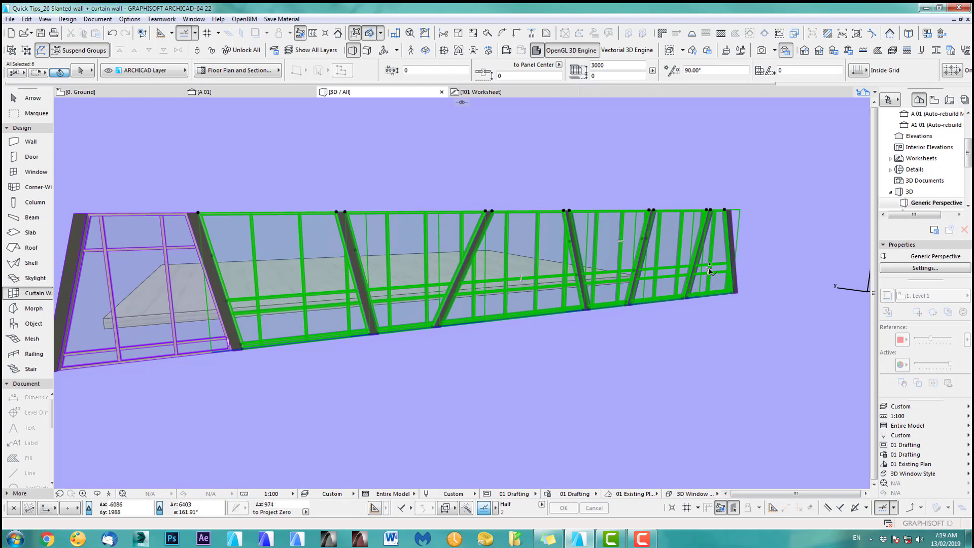
left_click(709, 269, "shift")
left_click(86, 74)
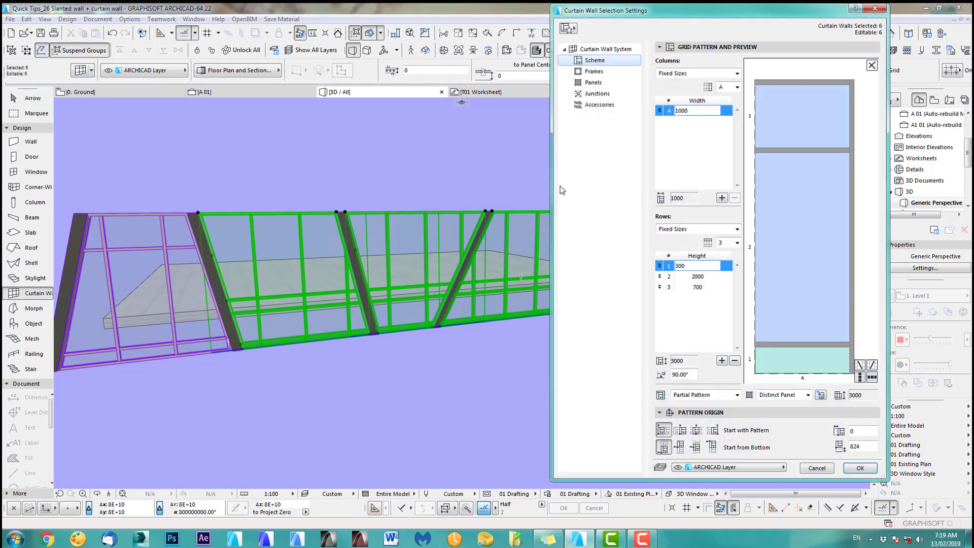
left_click(852, 446)
type("0")
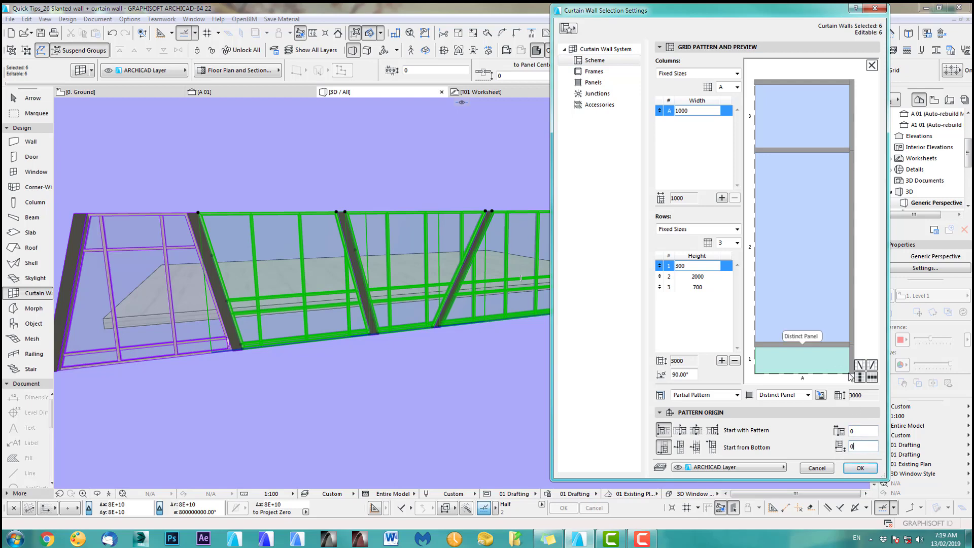
left_click(863, 469)
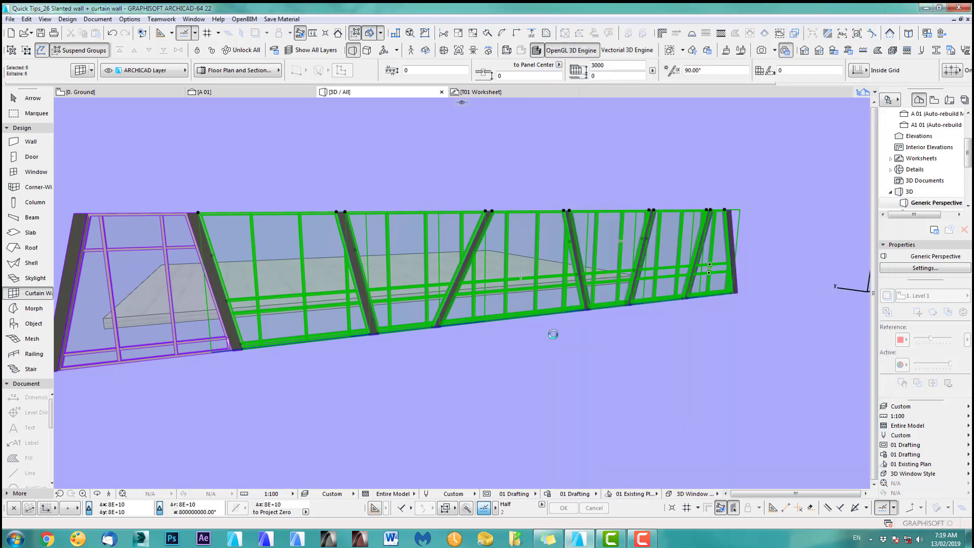
key("Escape")
middle_click_drag(479, 355, 482, 357)
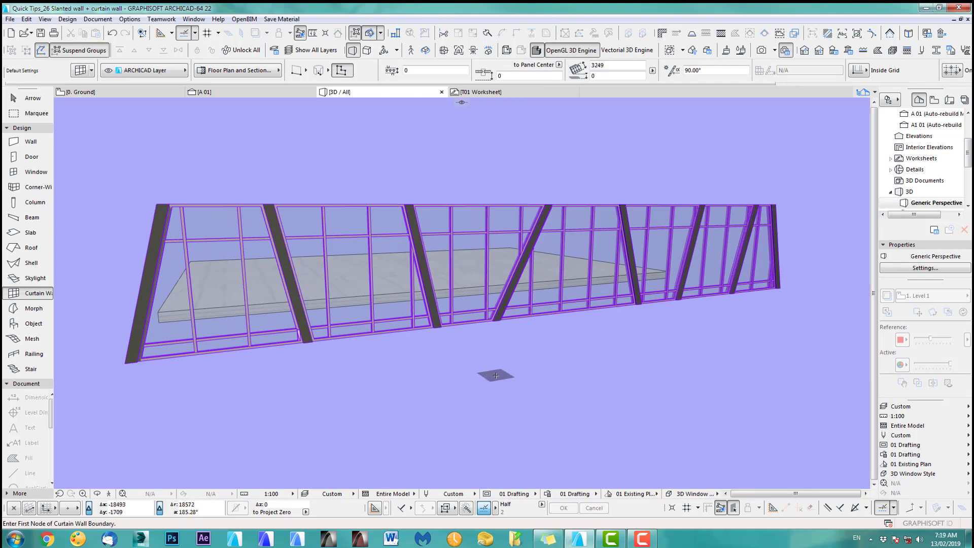
Step: On the Ground floor plan, move all columns and curtain walls, without the section line, so their centerline lies on the slab's near edge
key("F2")
scroll(463, 350, "down", 5)
middle_click_drag(368, 363, 305, 354)
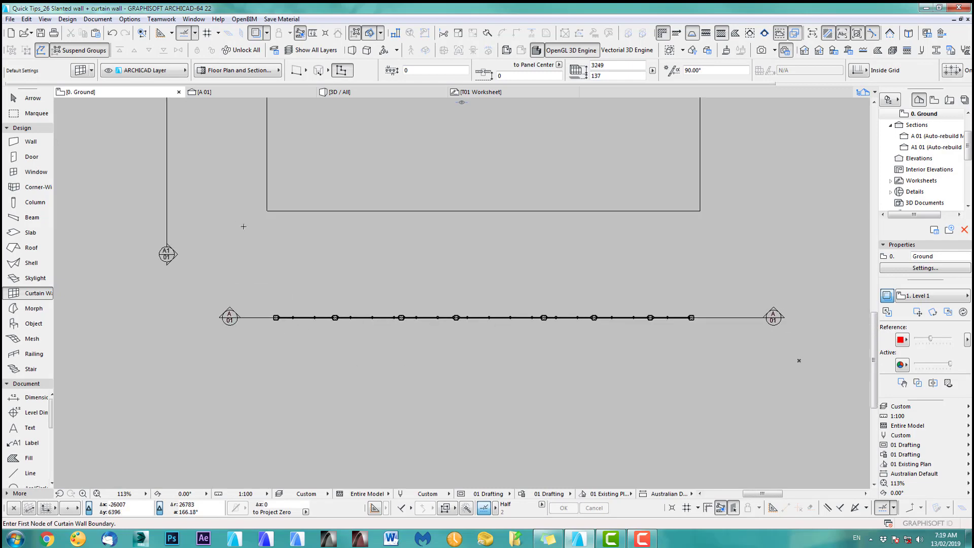
left_click(39, 99)
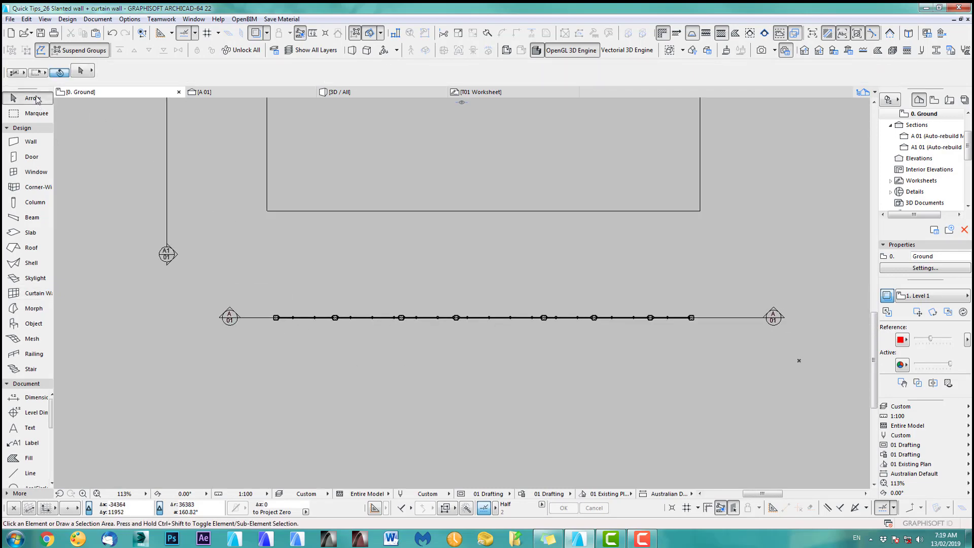
left_click_drag(265, 300, 720, 336)
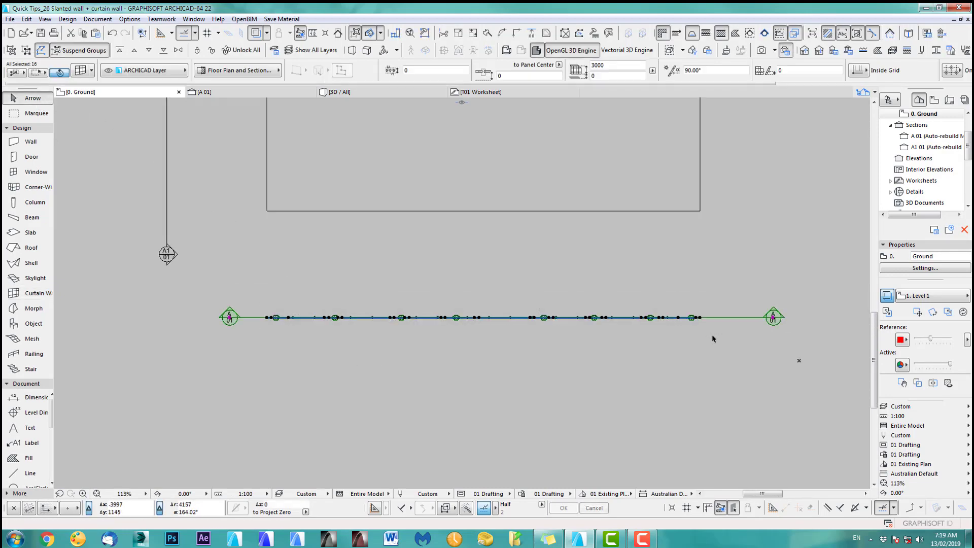
left_click(740, 319, "shift")
key("ctrl+d")
scroll(262, 318, "up", 3)
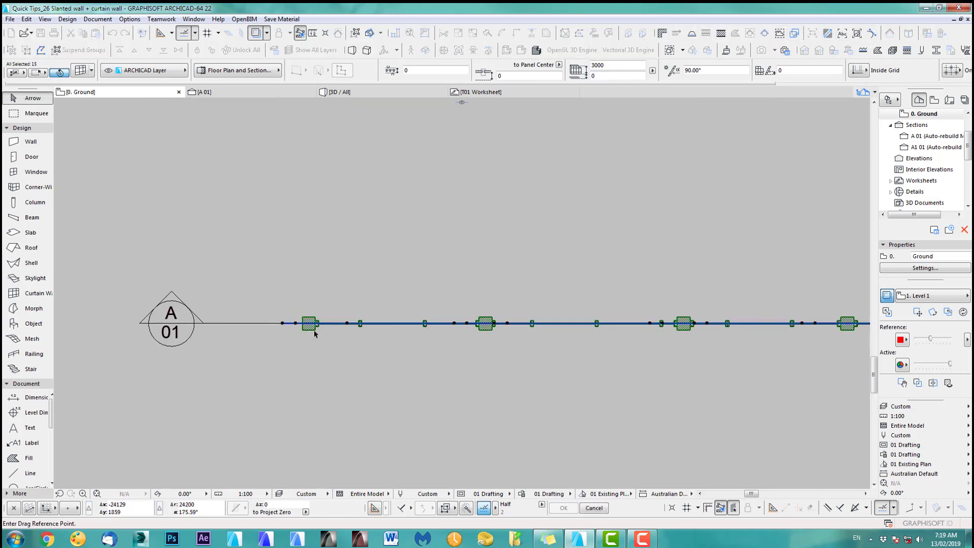
left_click(321, 323)
middle_click_drag(363, 154, 367, 372)
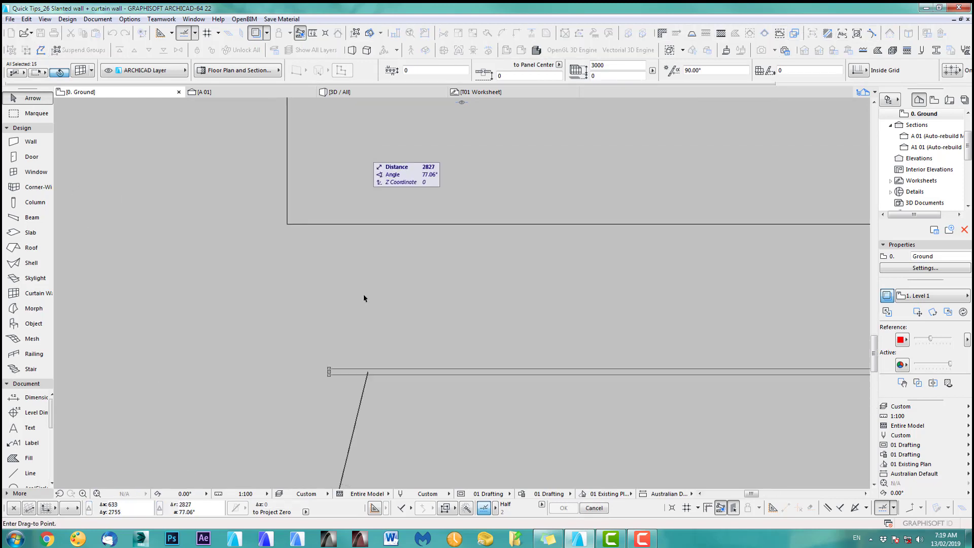
left_click(326, 225)
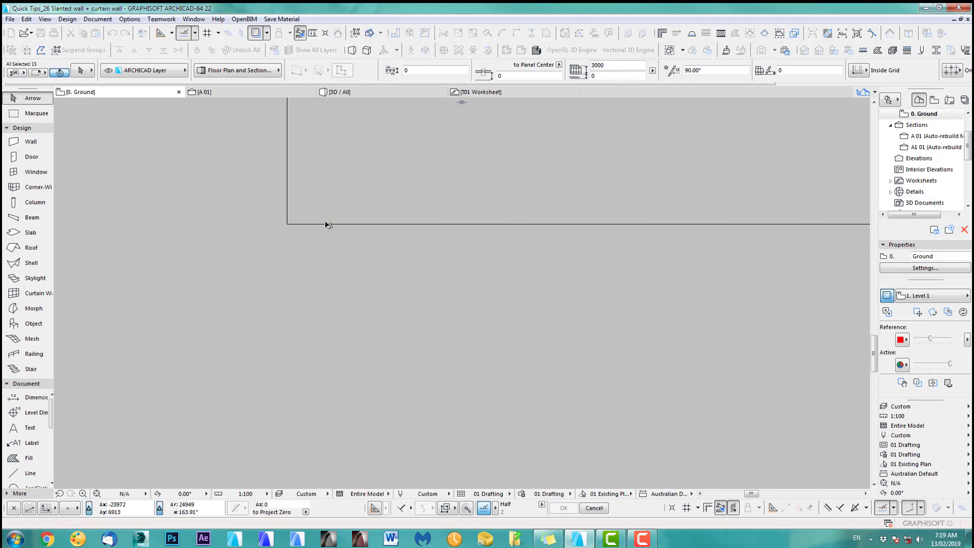
scroll(300, 248, "up", 2)
middle_click_drag(301, 250, 400, 290)
Step: Check the column base in 3D and move the whole facade 100 inward on plan, aligning the columns' outer faces with the slab edge
key("F3")
scroll(400, 290, "up", 5)
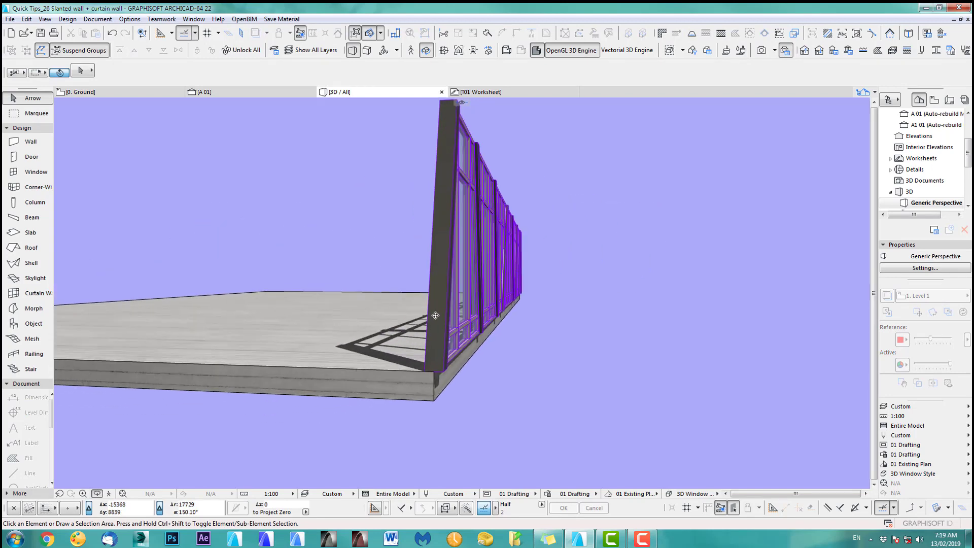
scroll(418, 384, "up", 3)
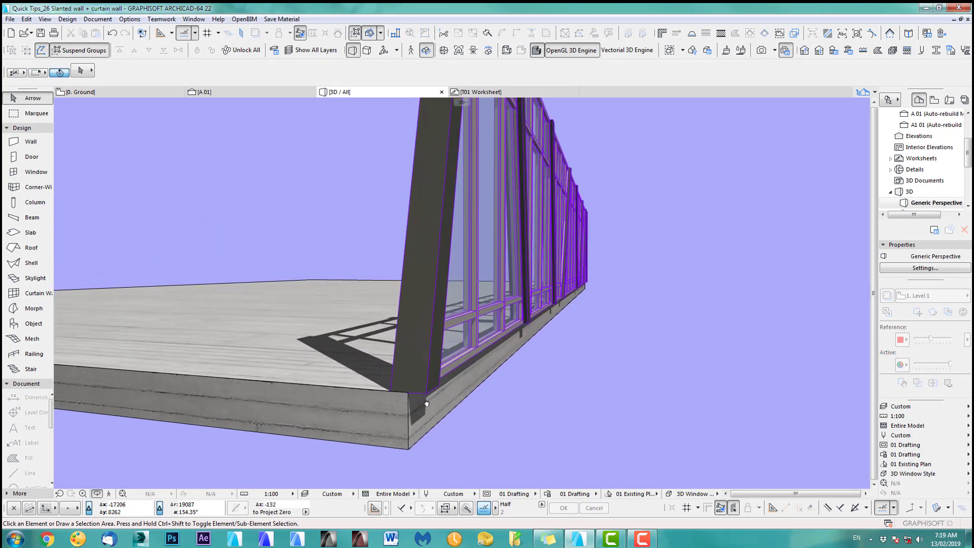
key("F2")
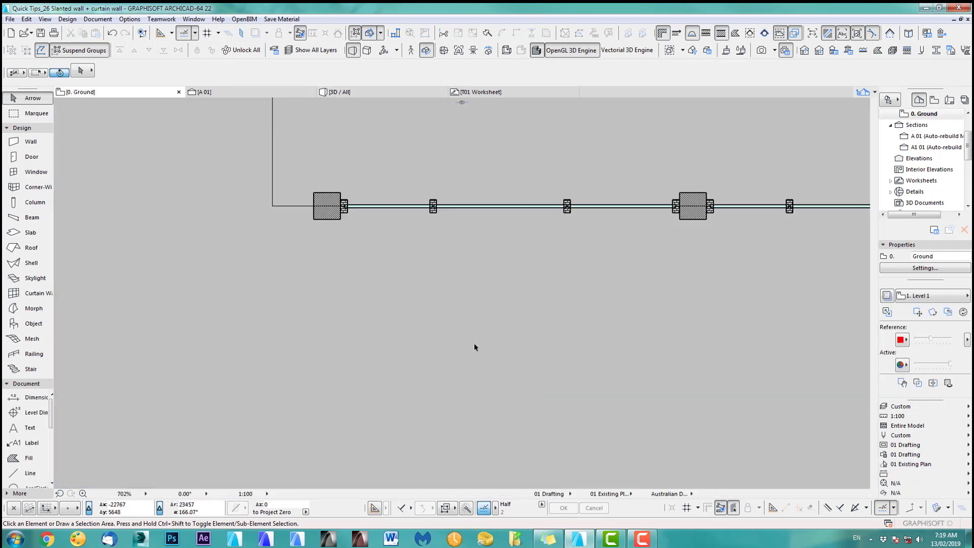
scroll(330, 243, "down", 10)
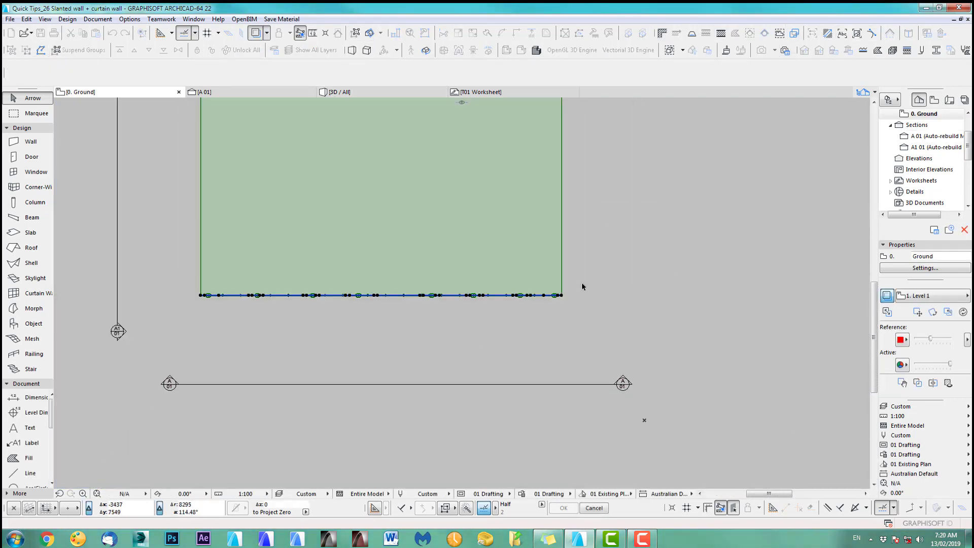
left_click(563, 270, "shift")
scroll(215, 298, "up", 6)
middle_click_drag(279, 312, 422, 353)
scroll(378, 351, "up", 1)
key("ctrl+d")
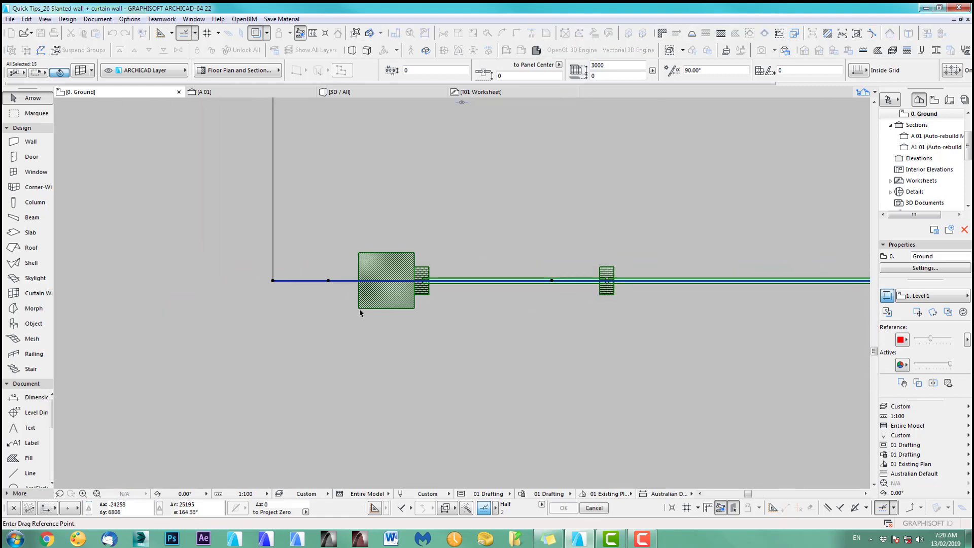
left_click(358, 308)
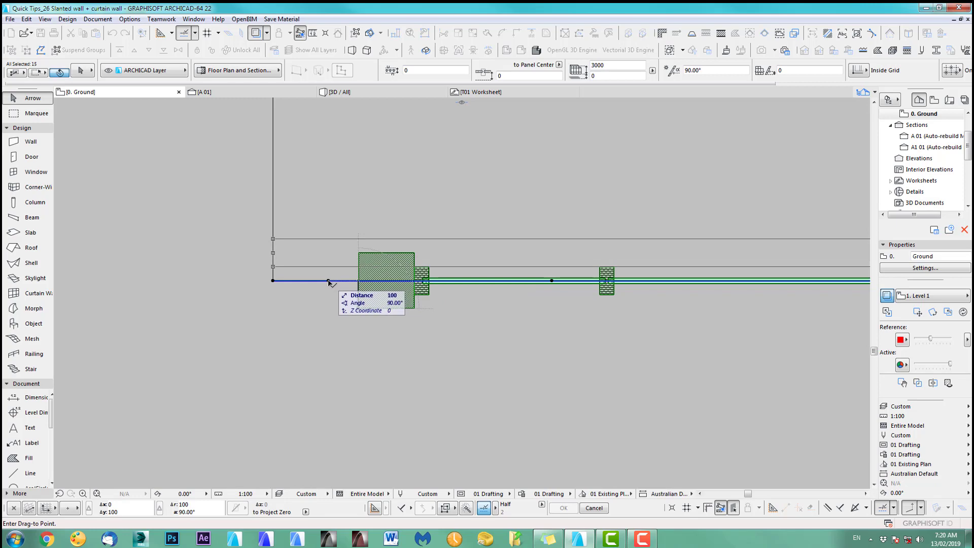
left_click(359, 280)
Step: Set the slant angle of all columns and curtain walls to 75° in the 3D view
key("F3")
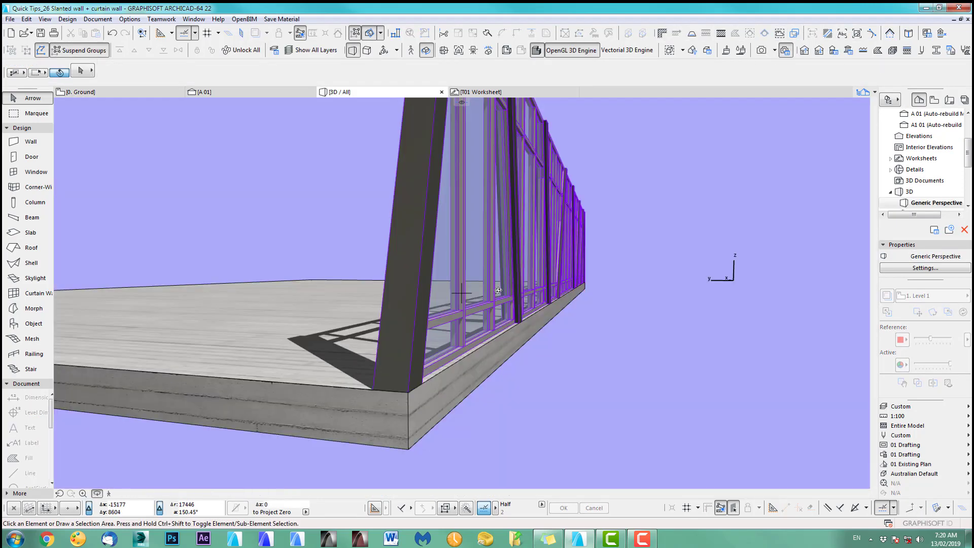
scroll(502, 284, "down", 6)
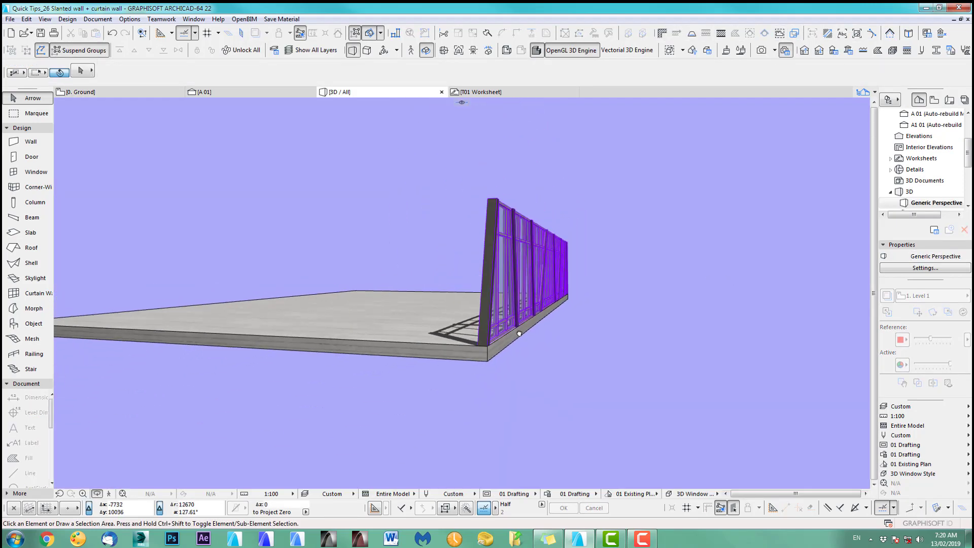
middle_click_drag(430, 350, 435, 354)
scroll(412, 331, "up", 2)
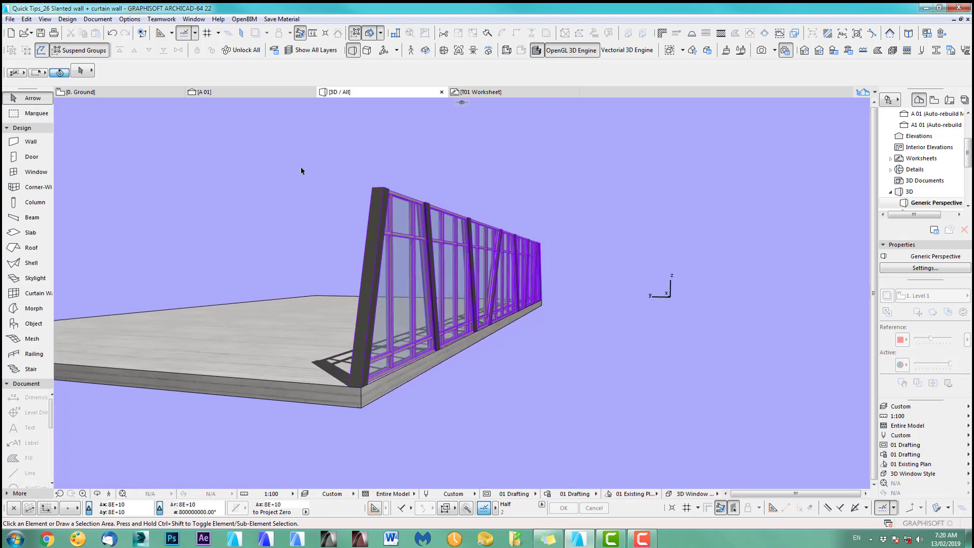
left_click_drag(306, 155, 592, 261)
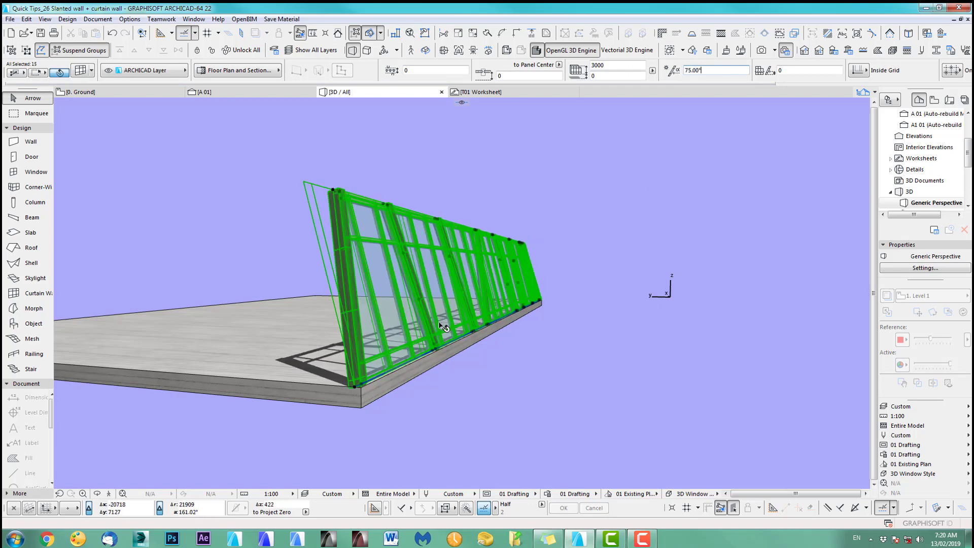
left_click(513, 382)
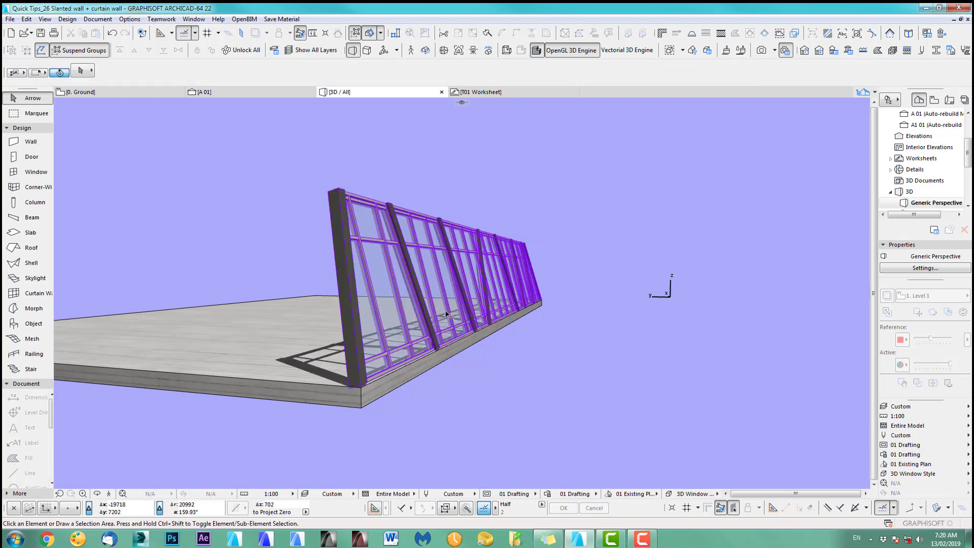
Step: Start rotating all columns and curtain walls in 3D and align the editing plane with the slab's end face
middle_click_drag(408, 280, 186, 285, "shift")
middle_click_drag(272, 272, 422, 321, "shift")
middle_click_drag(425, 382, 420, 340)
scroll(420, 376, "up", 4)
middle_click_drag(421, 390, 399, 353, "shift")
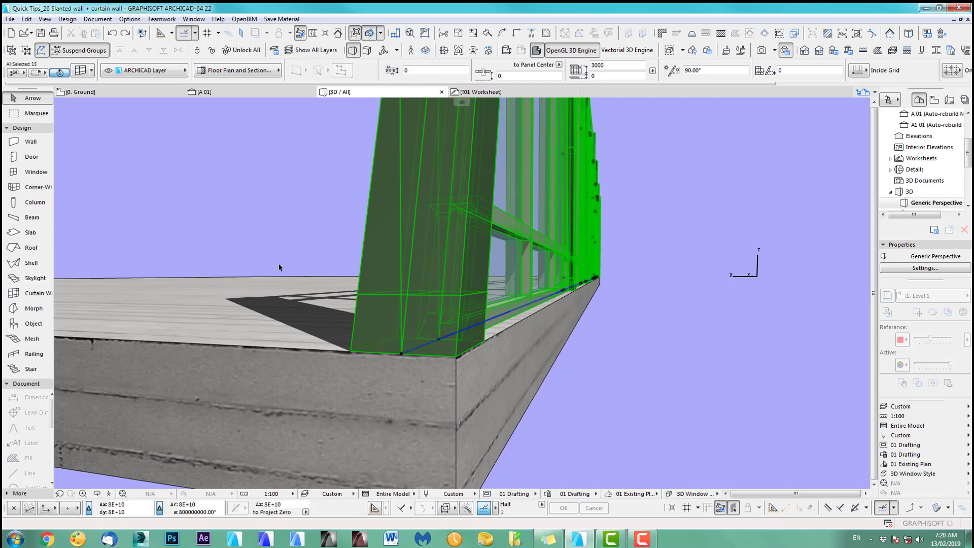
key("ctrl+e")
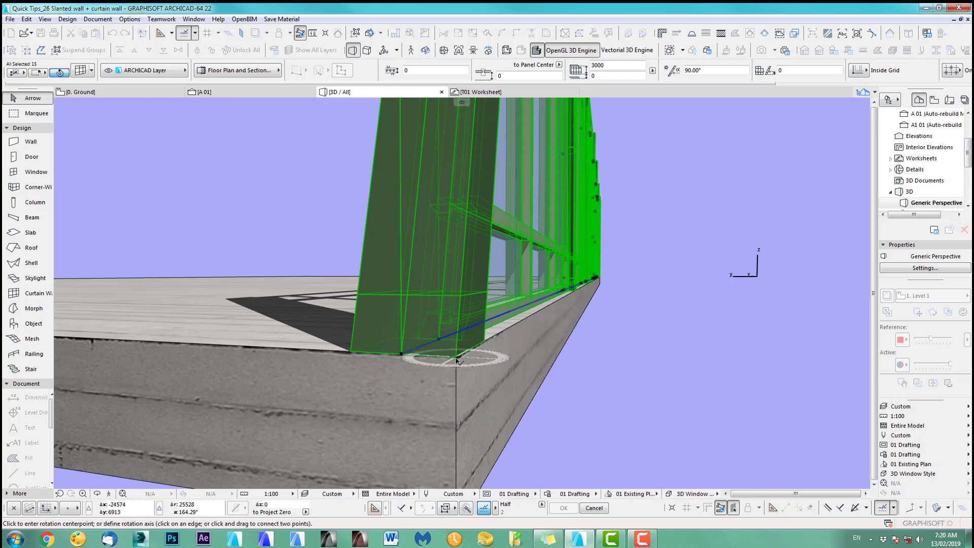
left_click(937, 508)
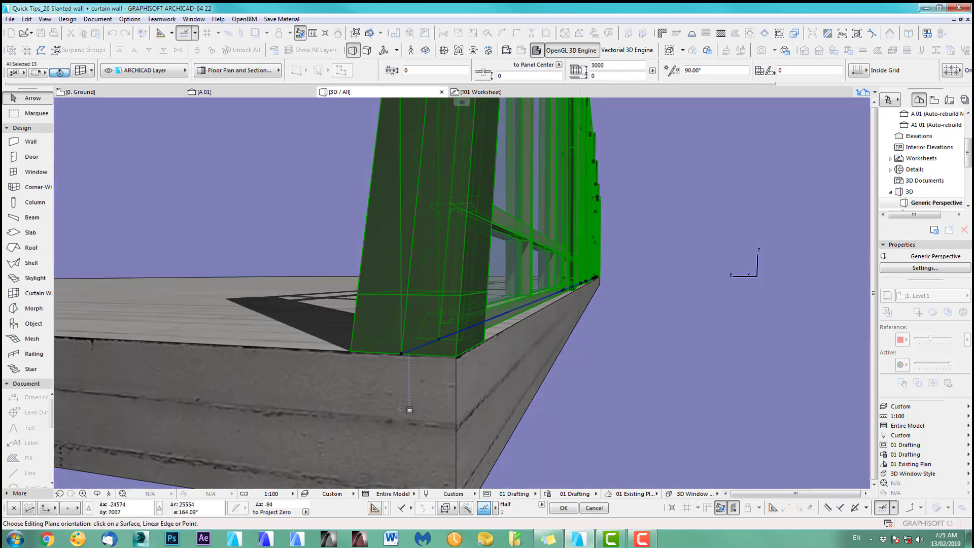
scroll(310, 407, "down", 6)
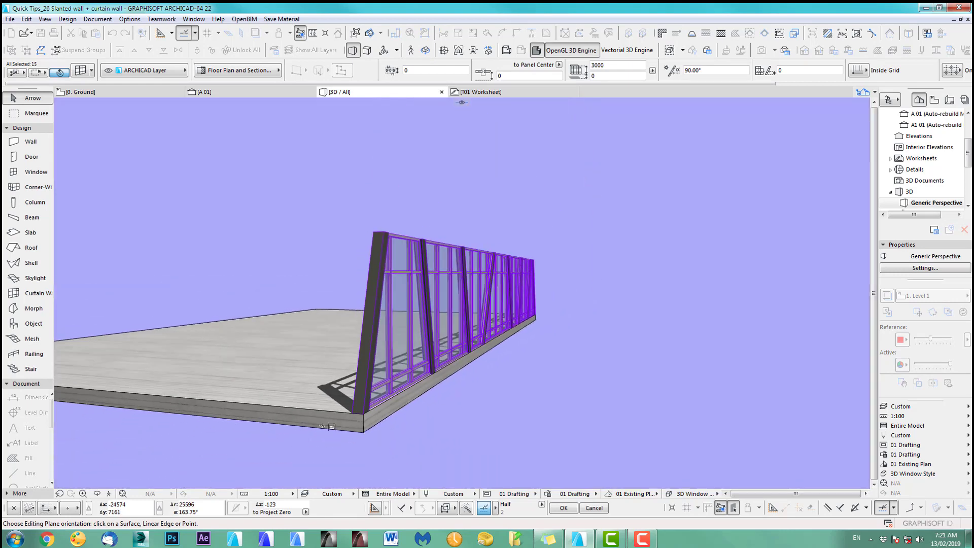
left_click(299, 418)
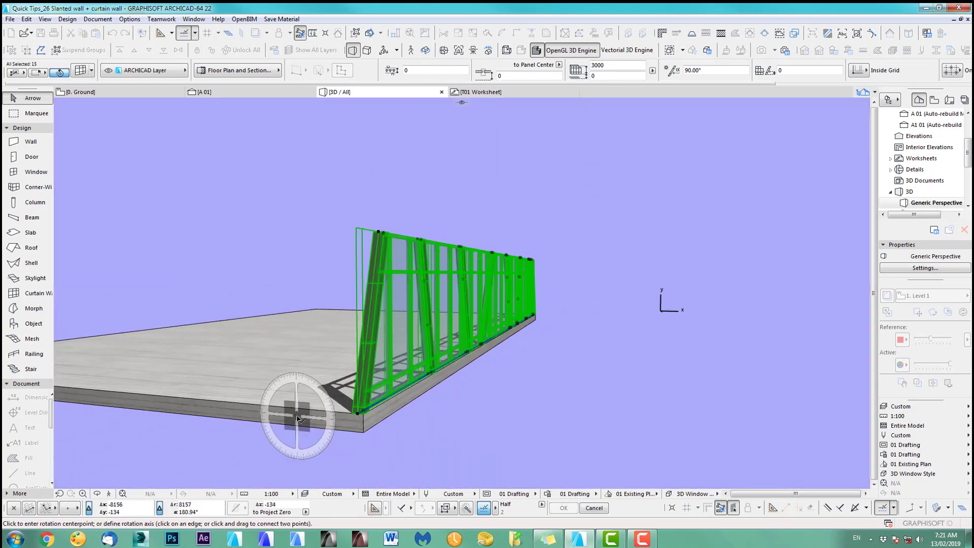
Step: Rotate all columns and curtain walls by -15° about the slab's upper corner so the facade leans inward over the slab
scroll(309, 420, "up", 5)
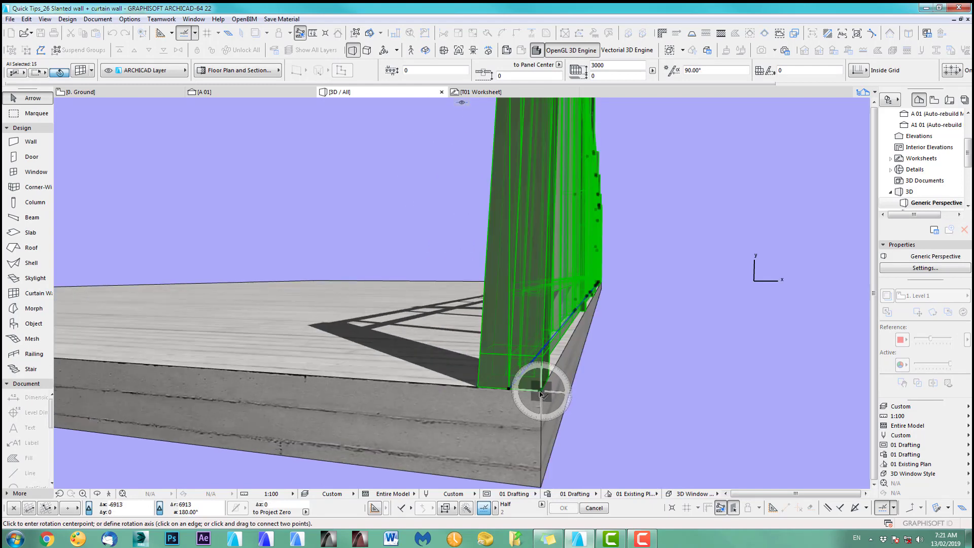
left_click(541, 393)
left_click(439, 387)
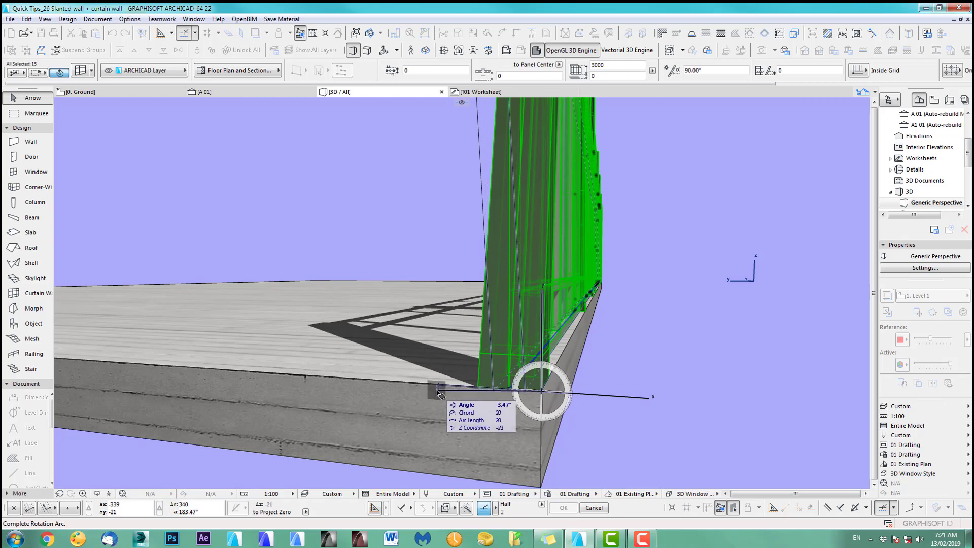
type("-244")
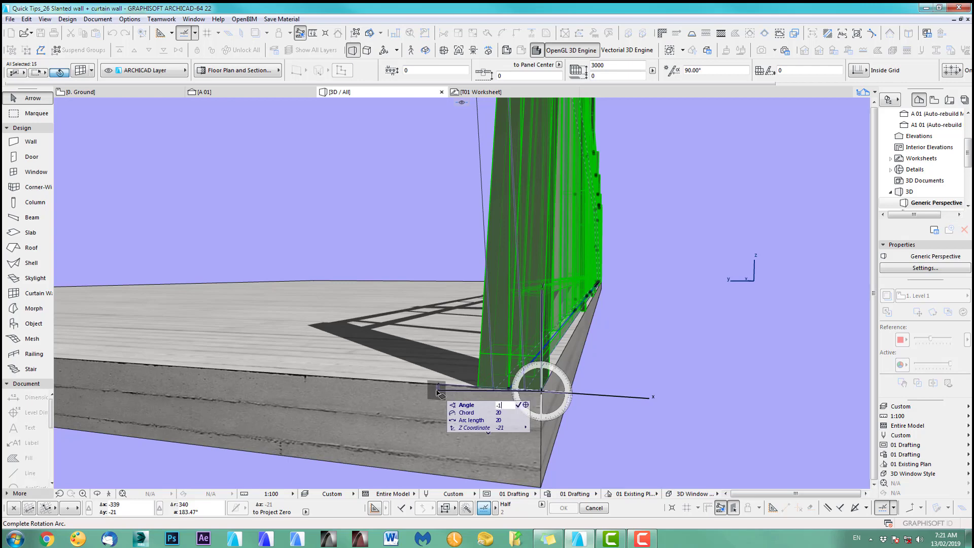
type("15")
key("Return")
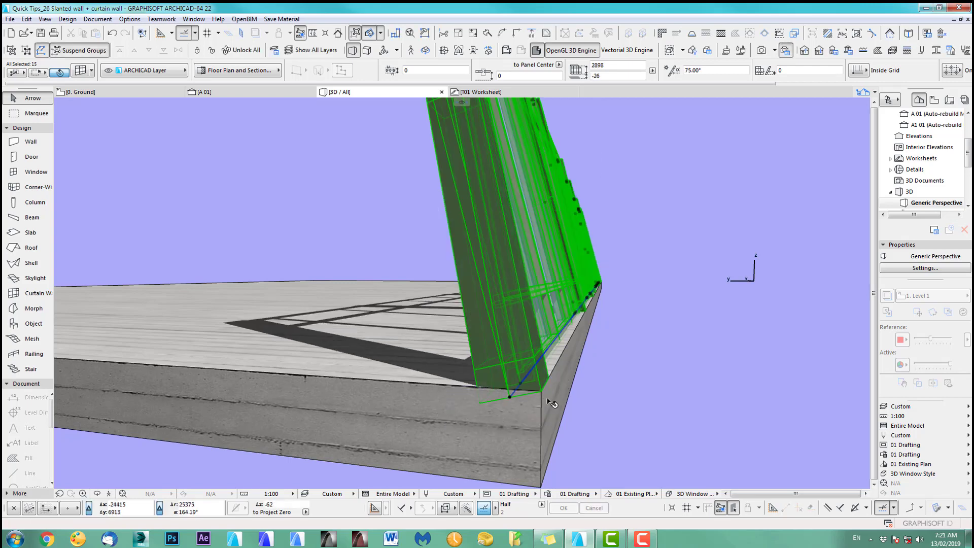
middle_click_drag(552, 403, 495, 381, "shift")
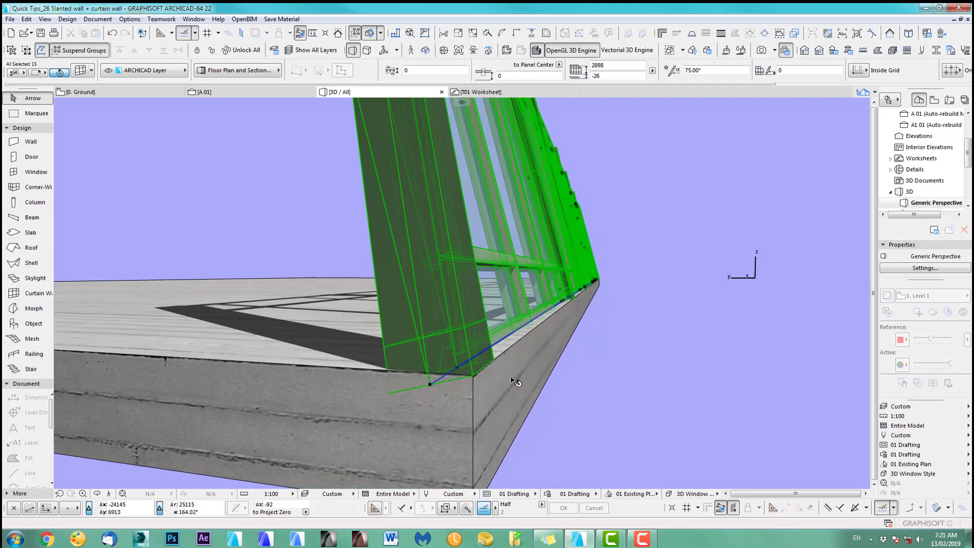
scroll(515, 382, "down", 10)
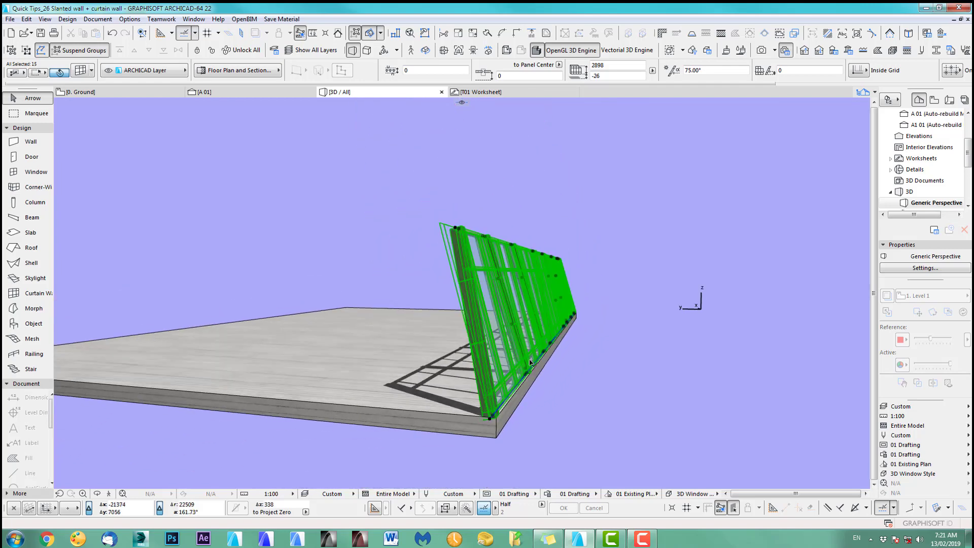
Step: Return to the ground floor plan and open the A1 section beside the slab with the current view settings
mouse_move(536, 360)
middle_mouse_down("shift")
mouse_move(577, 361)
mouse_move(553, 358)
middle_mouse_up("shift")
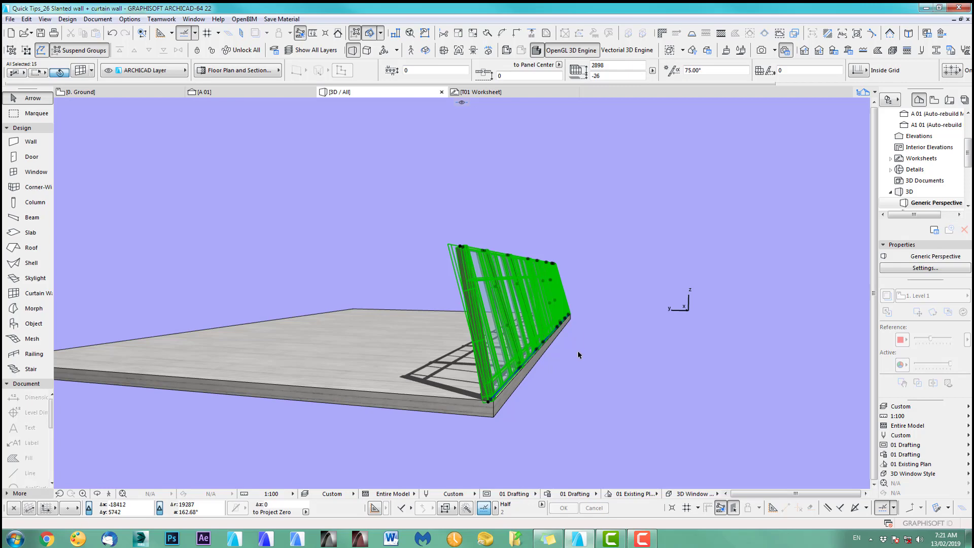
key("F2")
scroll(505, 344, "down", 8)
scroll(331, 396, "down", 5)
middle_click_drag(535, 367, 448, 373)
scroll(305, 320, "up", 1)
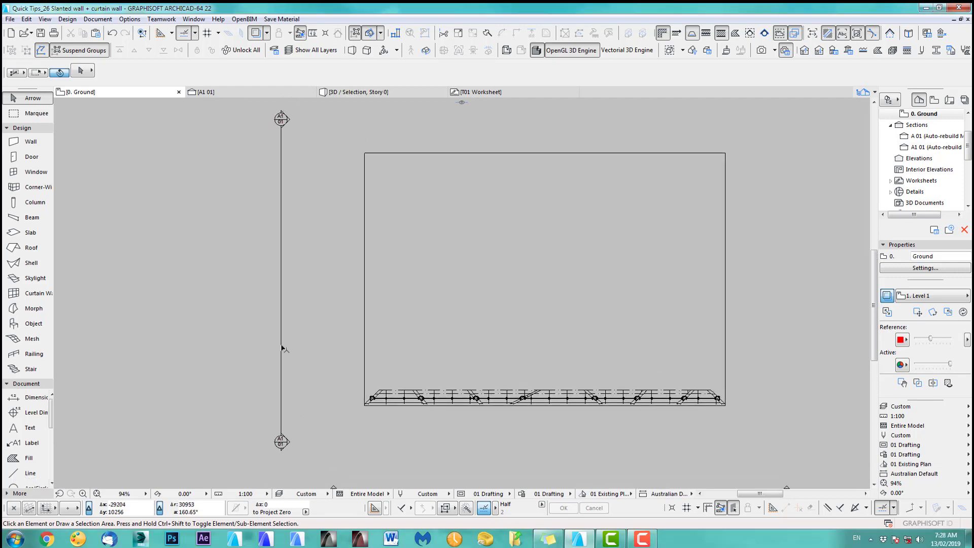
left_click(281, 330)
right_click(295, 335)
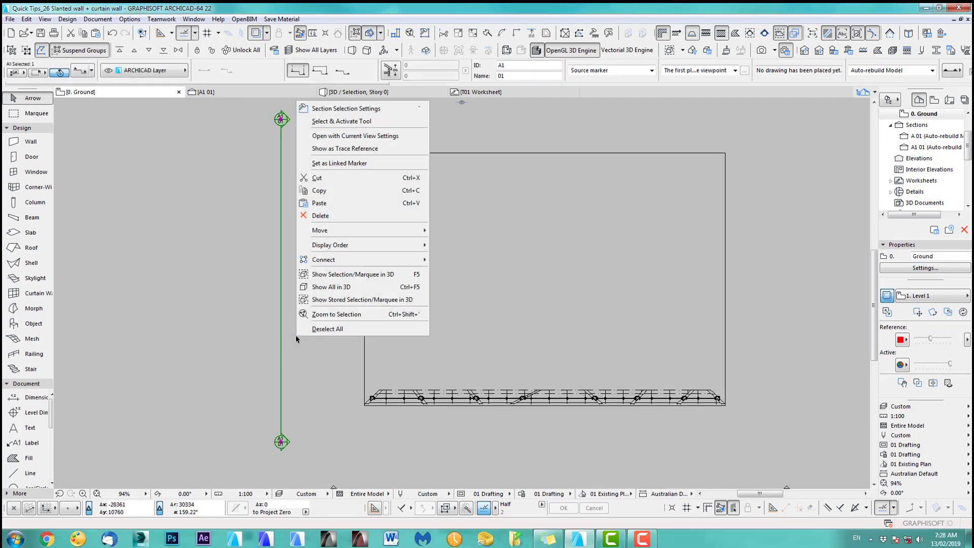
left_click(335, 136)
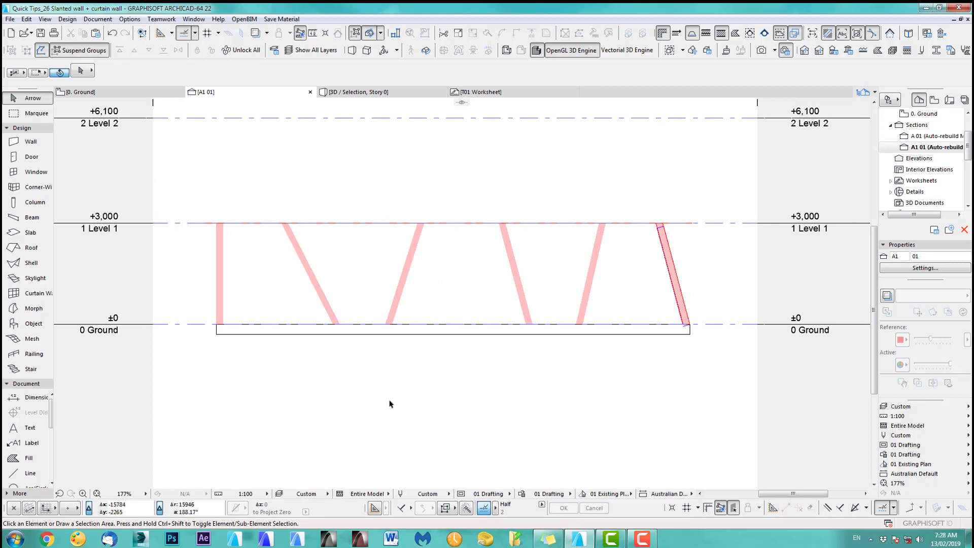
Step: Start placing a curtain wall in the A1 section with the Curtain Wall tool
left_click(33, 294)
scroll(797, 268, "up", 3)
left_click(574, 383)
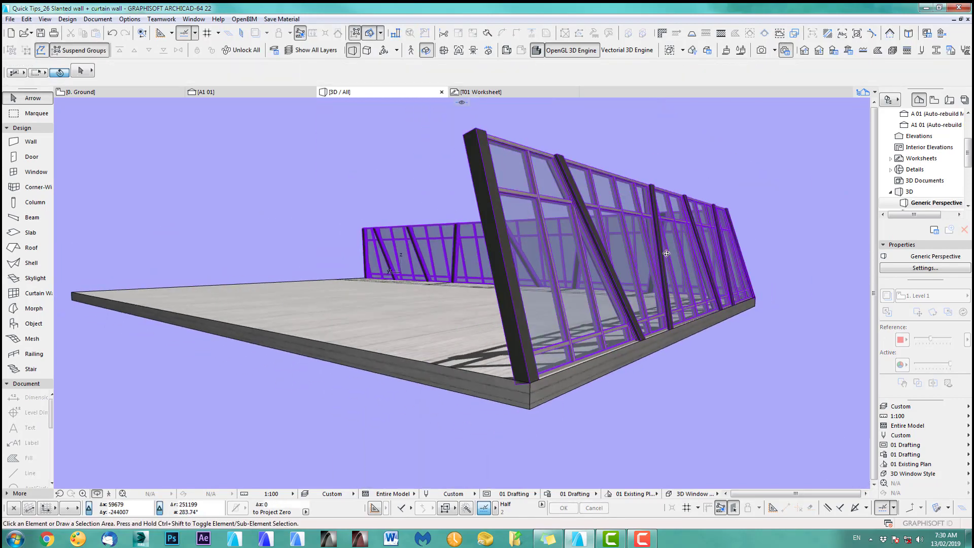
Step: Delete the two overlapping slanted columns where the two facades meet at the slab corner in the 3D view
middle_click_drag(661, 258, 591, 283, "shift")
middle_click_drag(507, 284, 443, 188, "shift")
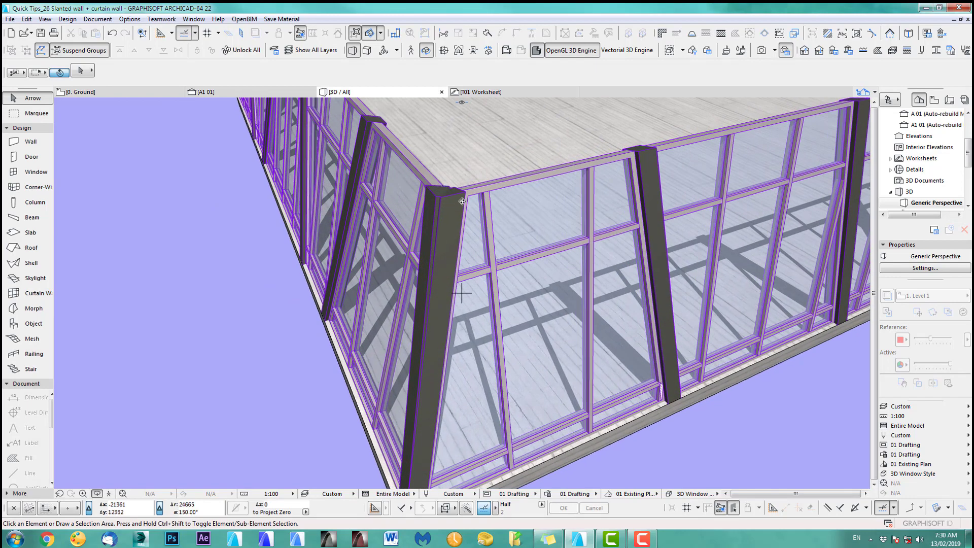
scroll(460, 187, "up", 3)
scroll(461, 218, "down", 1)
middle_click_drag(450, 222, 447, 196)
scroll(447, 197, "down", 3)
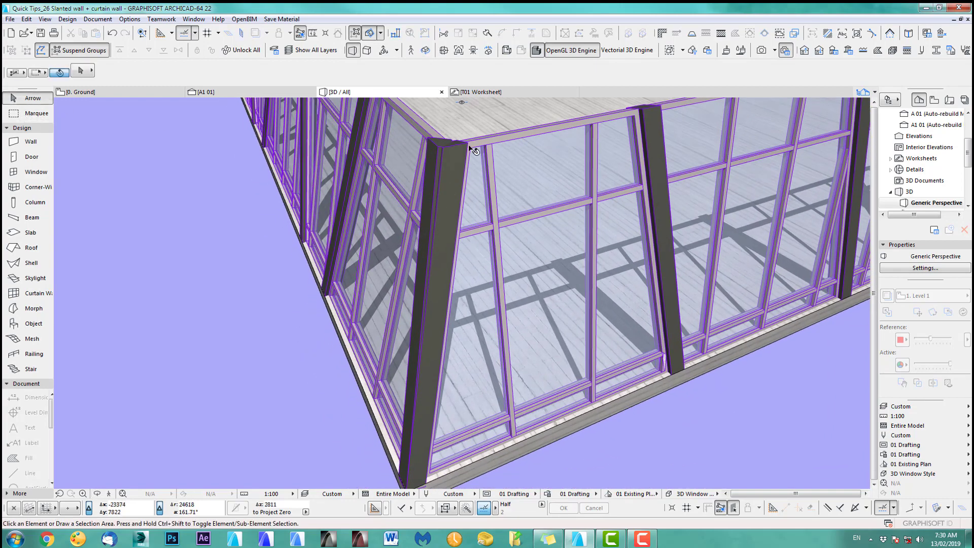
left_click(449, 165)
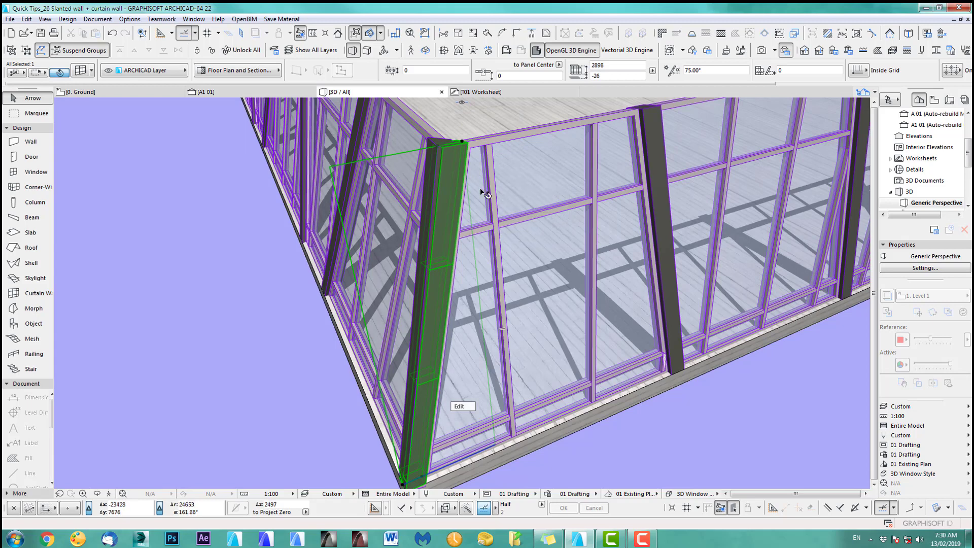
key("Escape")
left_click(440, 151)
key("Escape")
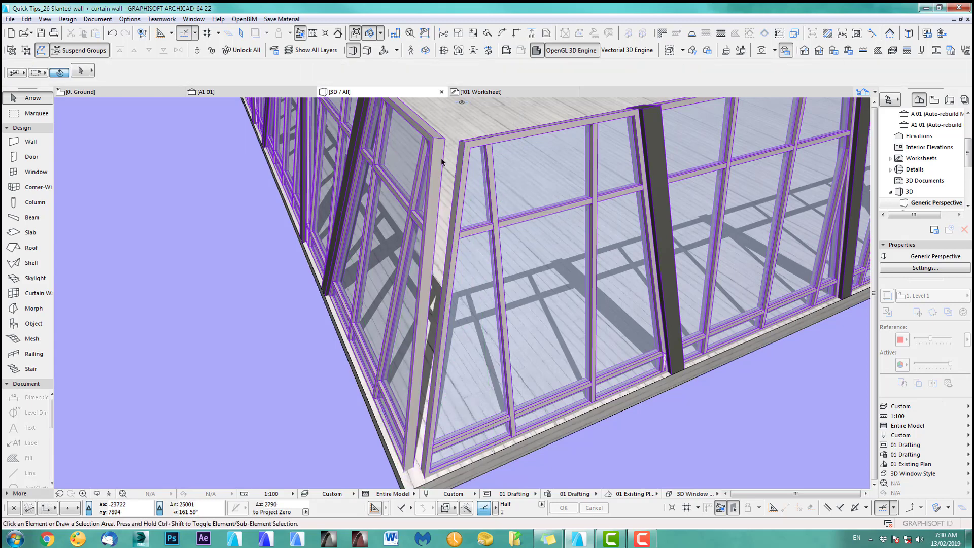
Step: Draw a 200 x 200 rectangular morph on the ground floor plan, starting at the slab's outer corner
key("F2")
scroll(548, 360, "up", 6)
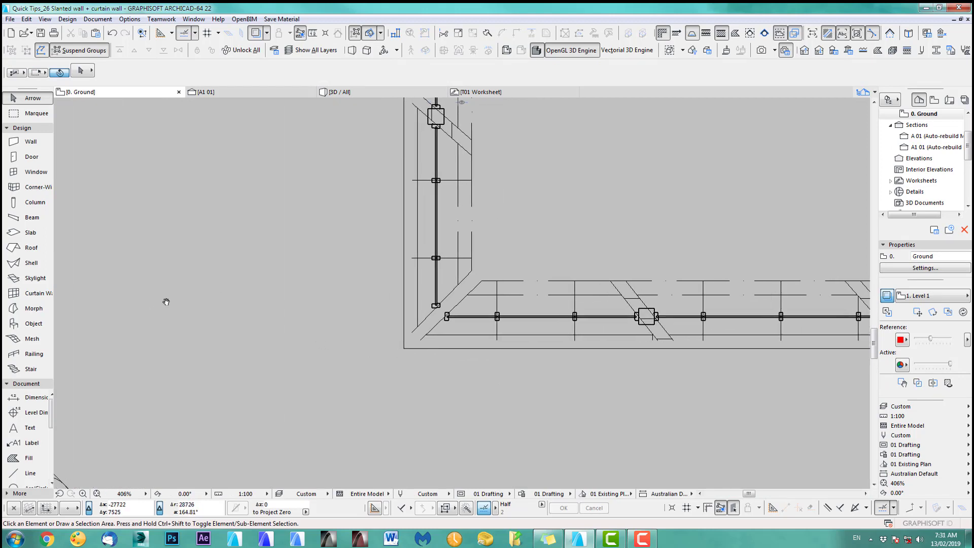
left_click(34, 309)
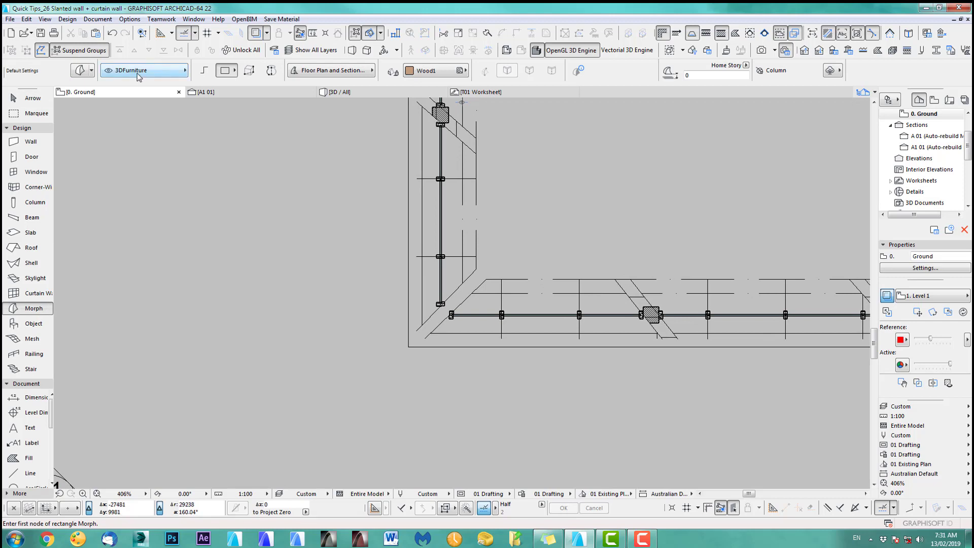
scroll(428, 320, "up", 3)
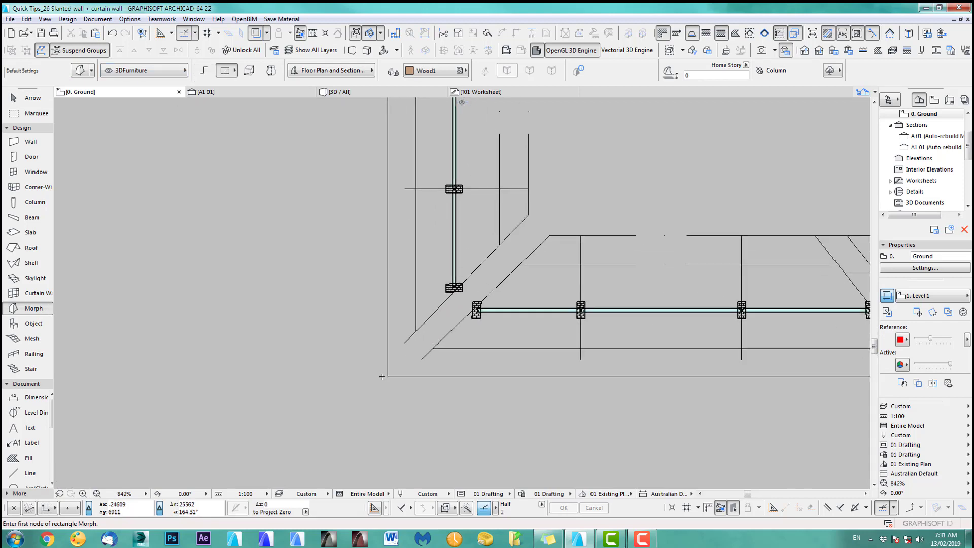
left_click(389, 375)
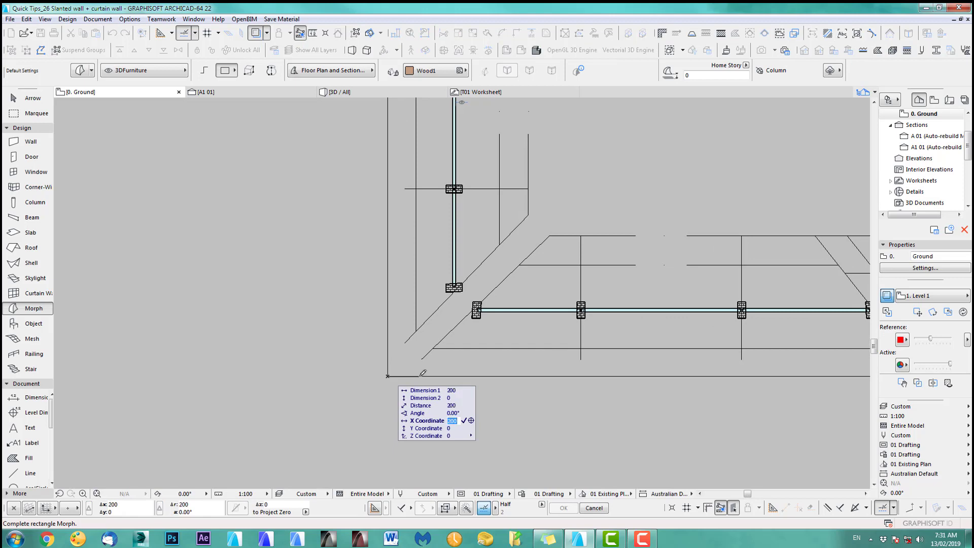
key("Tab")
type("200")
key("Return")
middle_click_drag(621, 325, 553, 296)
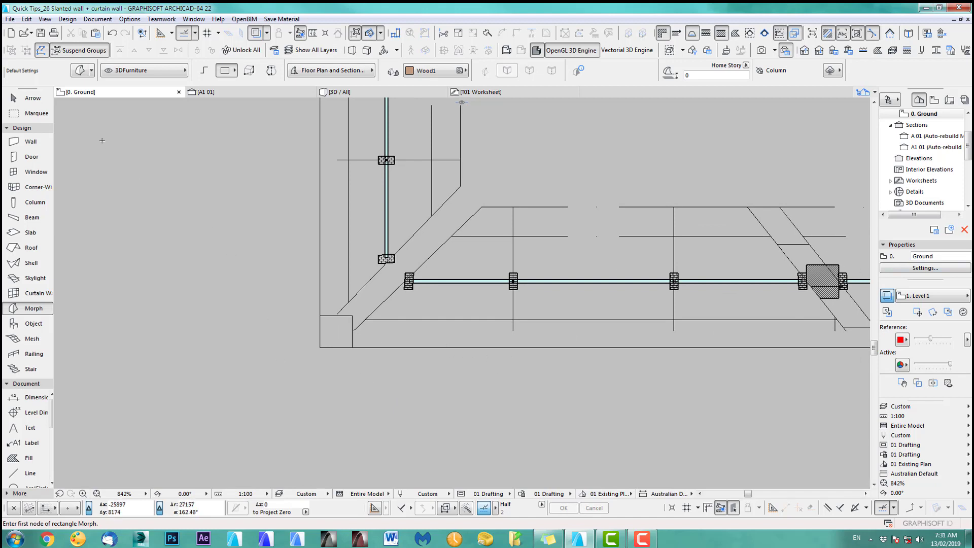
Step: Enclose the slab corner with a marquee on plan and show only that area in 3D
left_click(37, 113)
left_click(212, 137)
left_click(564, 383)
key("F5")
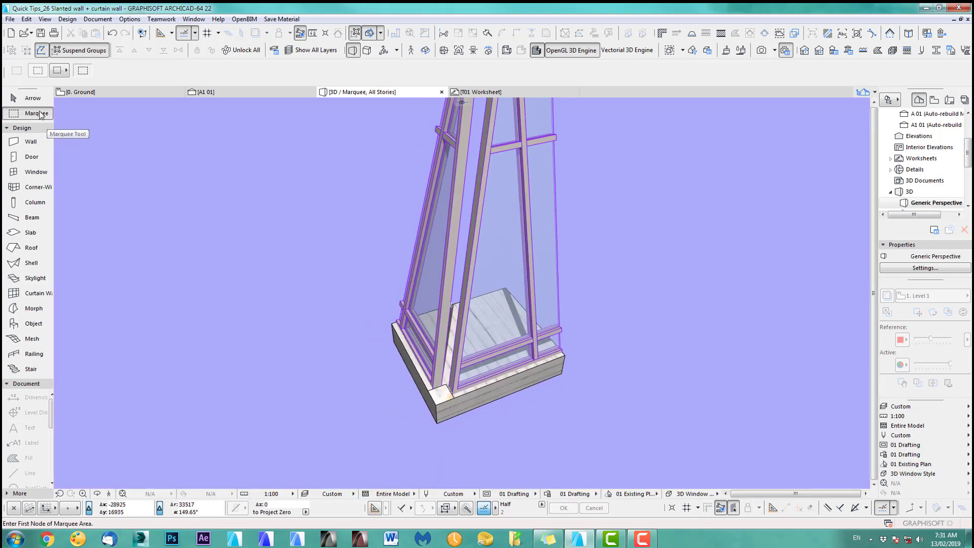
Step: Extrude the square corner morph vertically by 2872, snapping to the top of the curtain wall frame
left_click(33, 308)
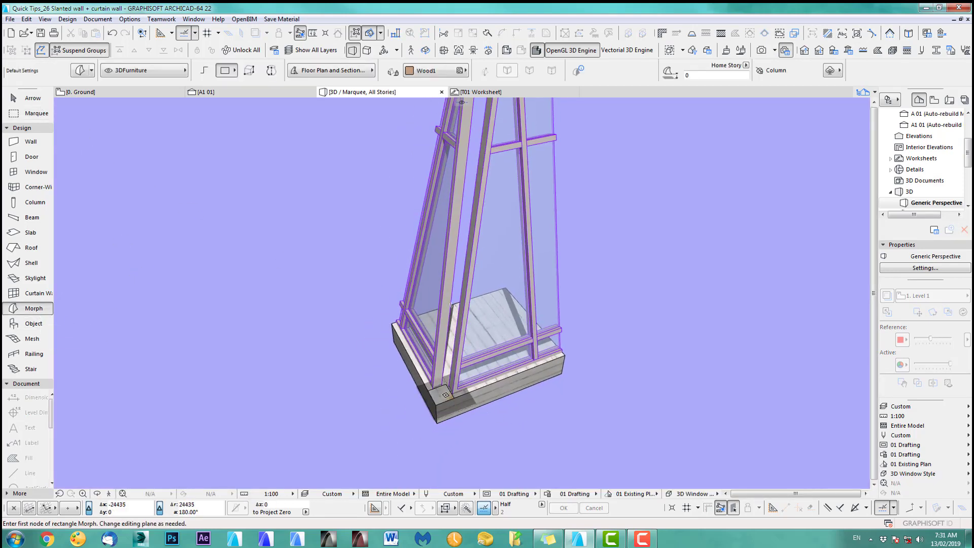
left_click(445, 399)
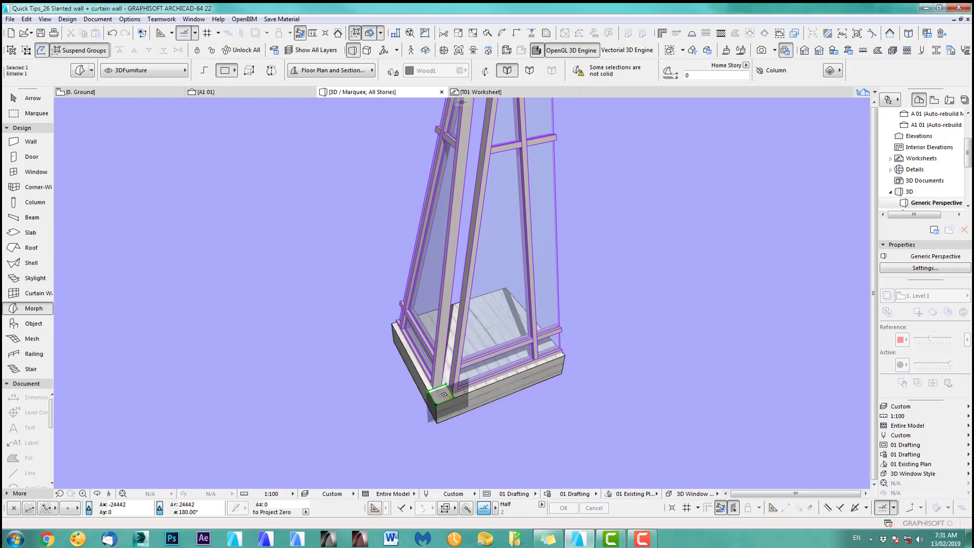
left_click(443, 394)
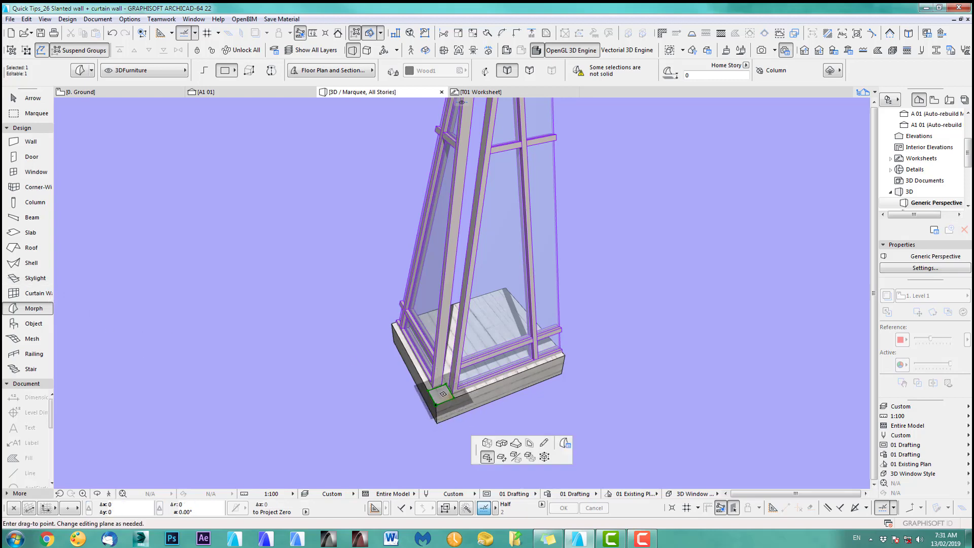
left_click(486, 443)
middle_click_drag(475, 207, 399, 336)
middle_click_drag(404, 263, 374, 189)
scroll(439, 203, "up", 2)
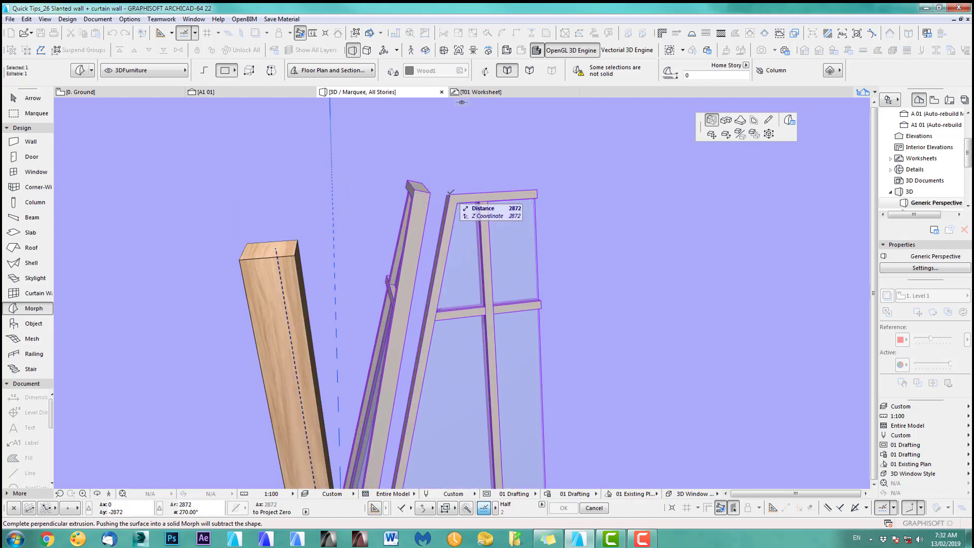
left_click(450, 193)
scroll(448, 328, "down", 3)
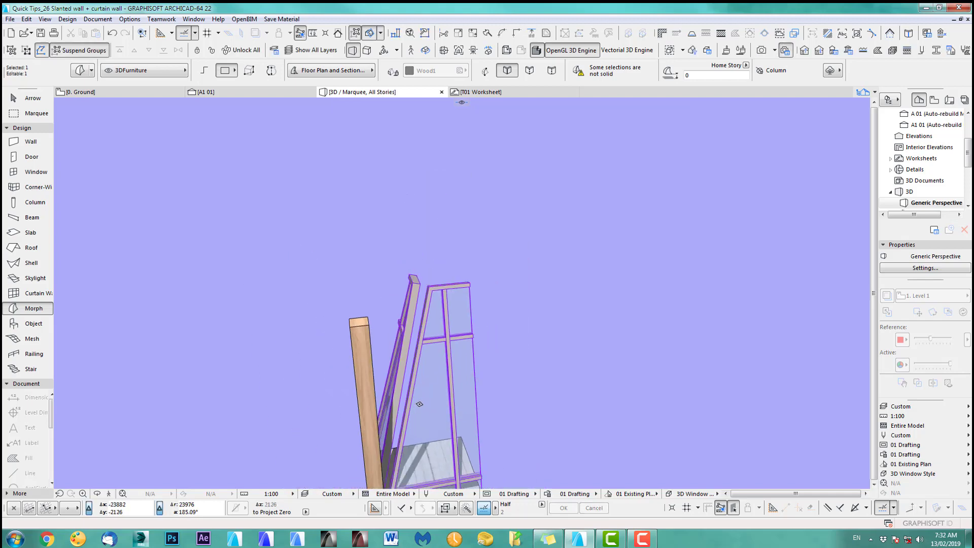
middle_click_drag(448, 328, 453, 345)
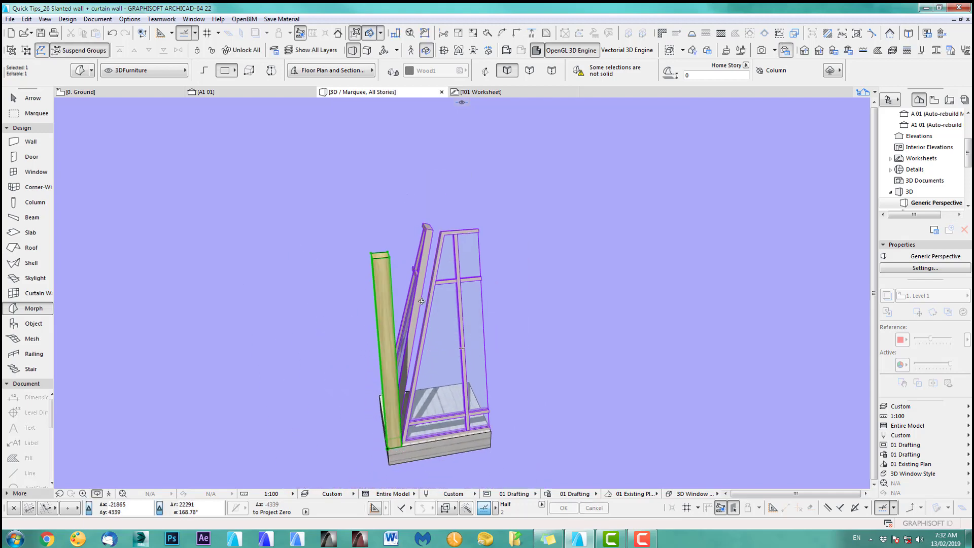
left_click_drag(422, 301, 485, 297)
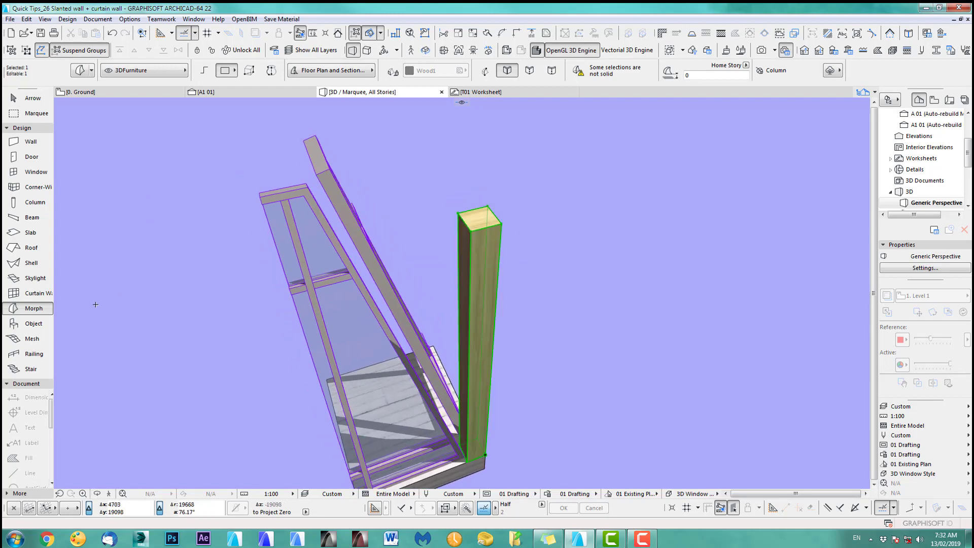
key("Escape")
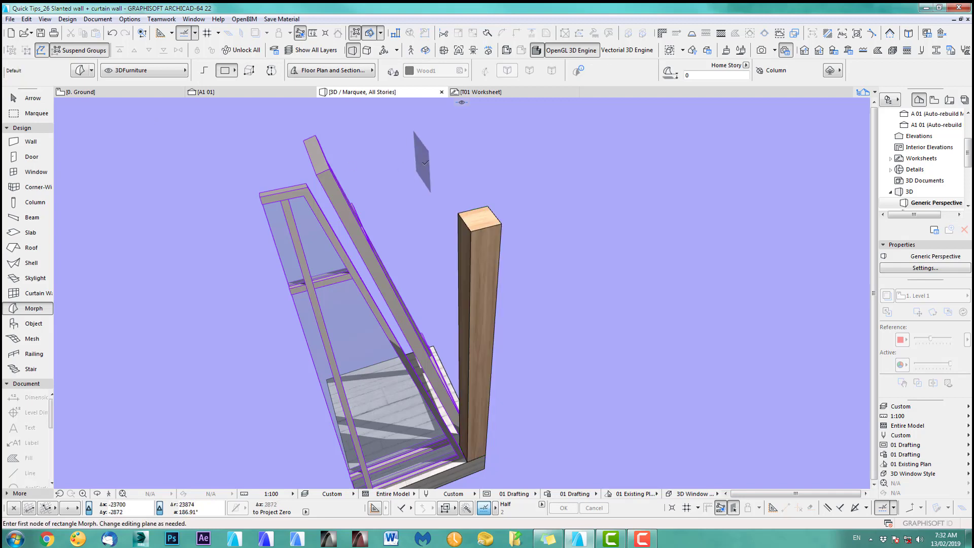
left_click(31, 99)
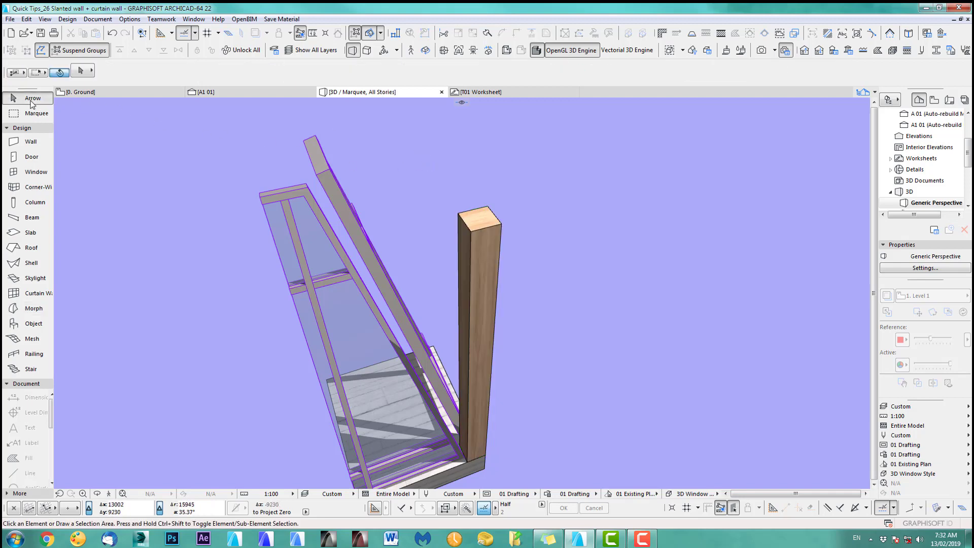
left_click(85, 74)
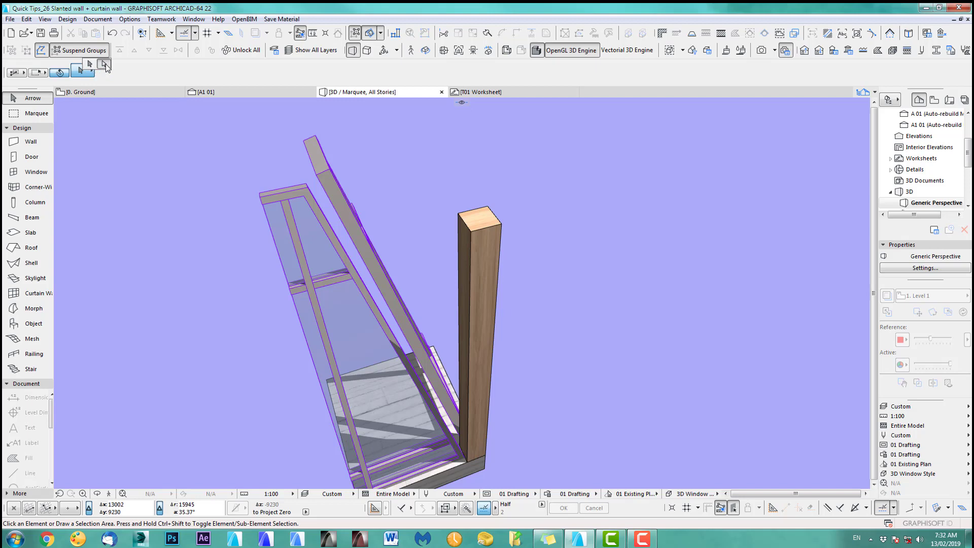
left_click(91, 65)
left_click(480, 219)
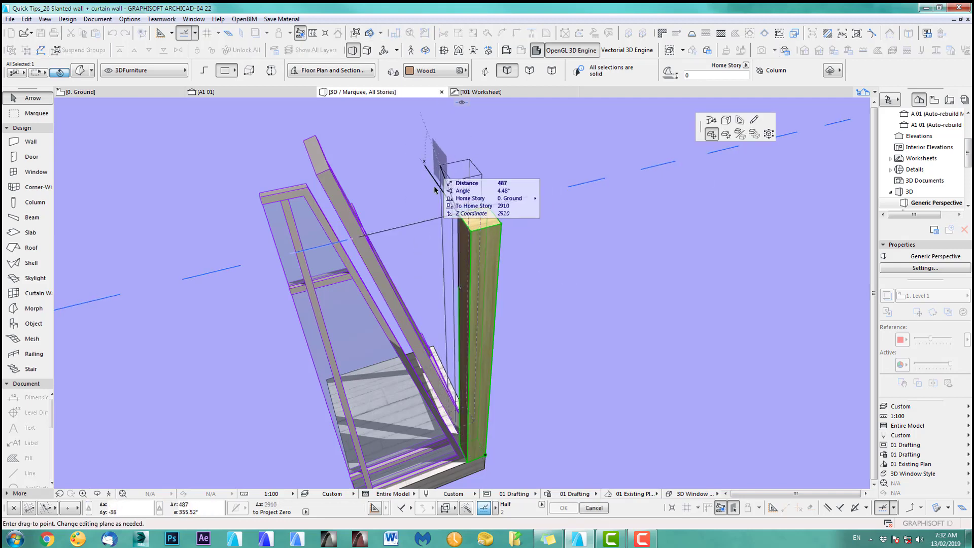
left_click(711, 120)
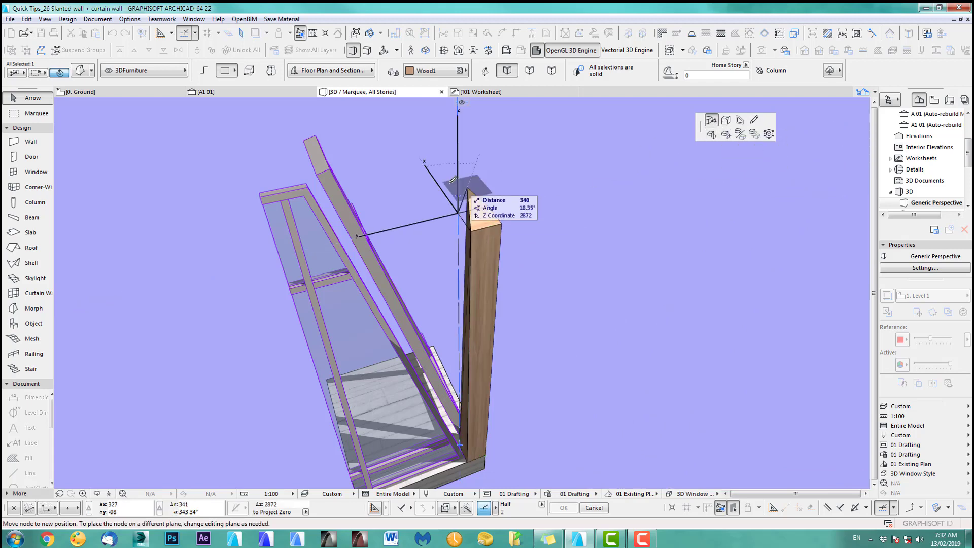
key("Escape")
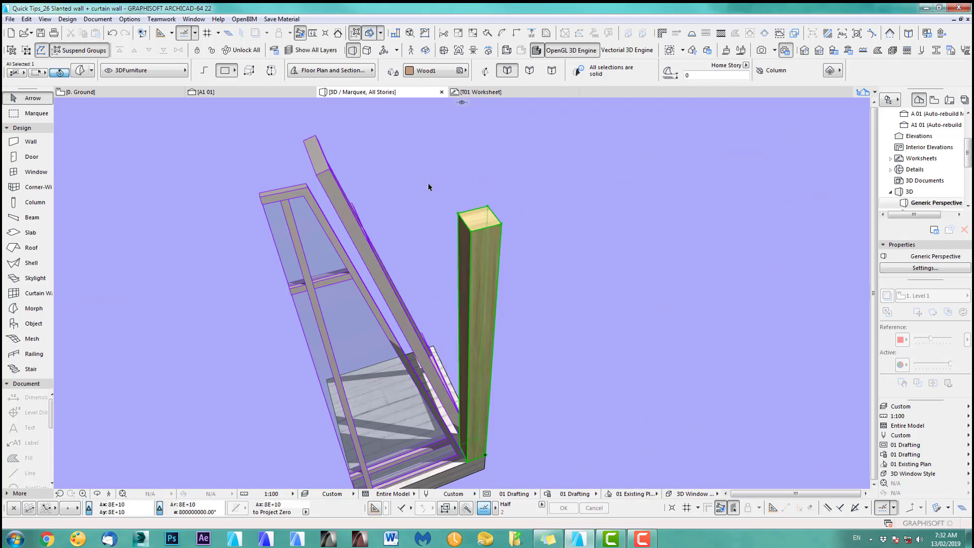
key("Escape")
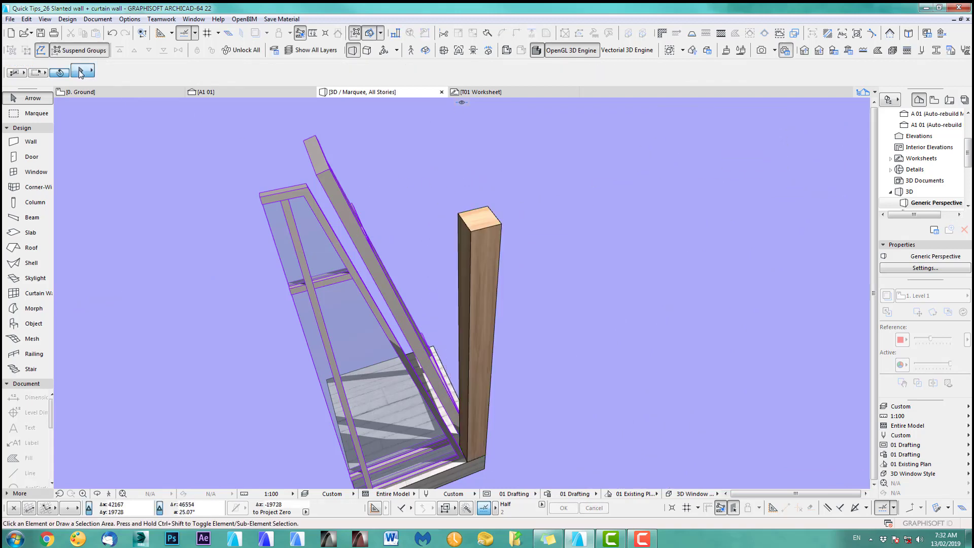
Step: Switch to sub-element selection and select only the top face of the corner morph
left_click(98, 63)
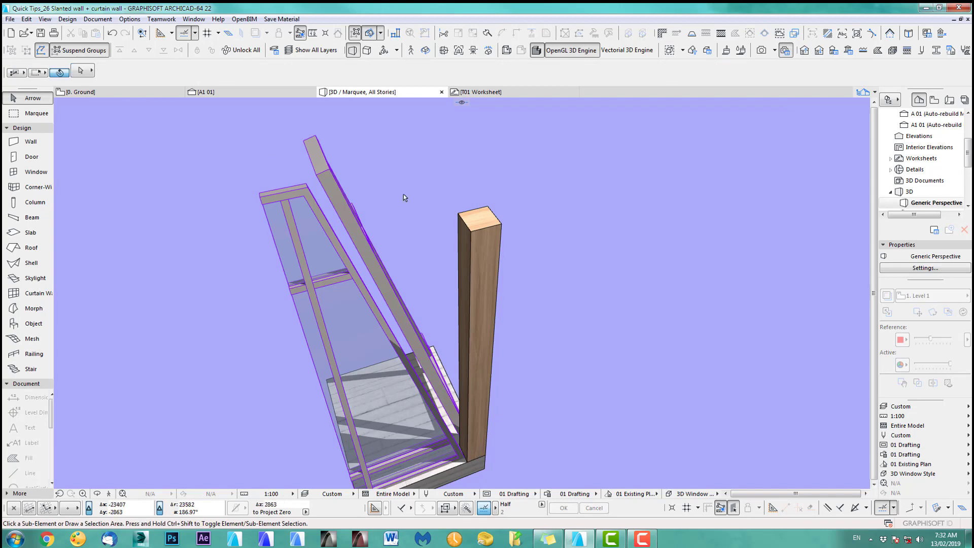
left_click(480, 222)
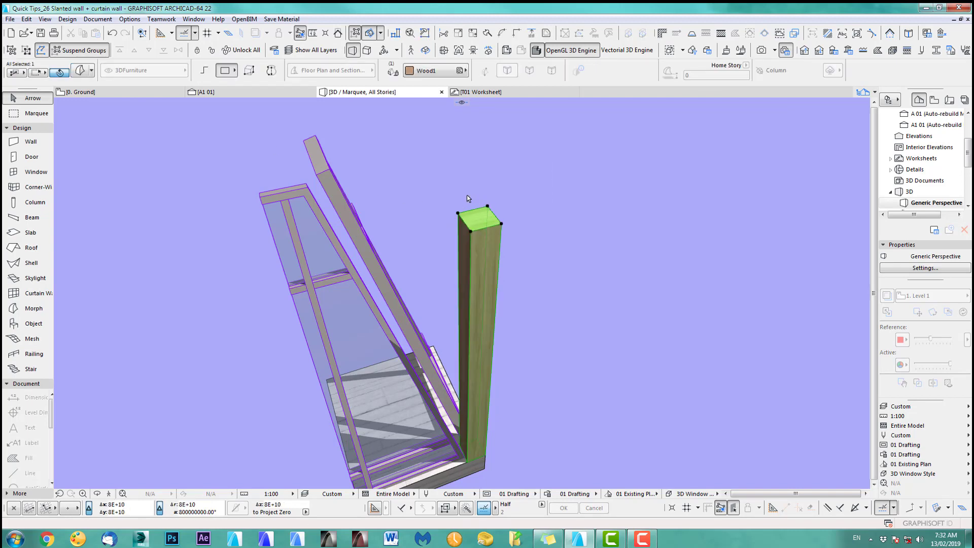
middle_click_drag(447, 223, 459, 268)
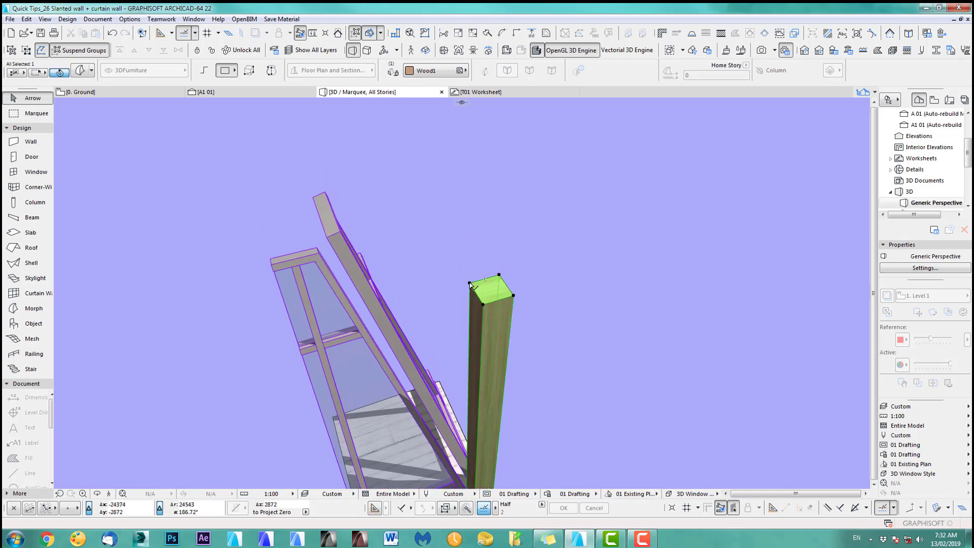
Step: Try to drag the morph's top face from its inner corner to the top corner of the curtain wall frame
left_click(470, 283)
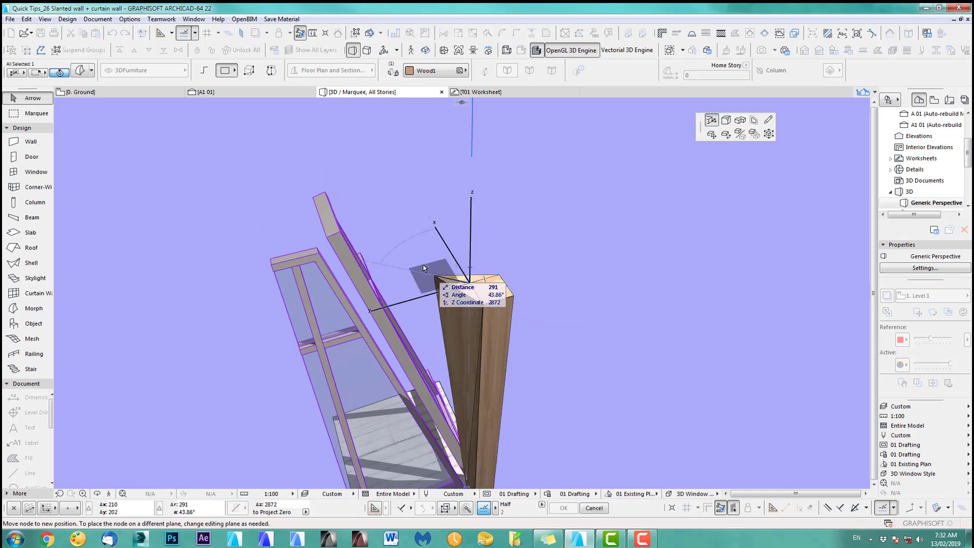
left_click(712, 135)
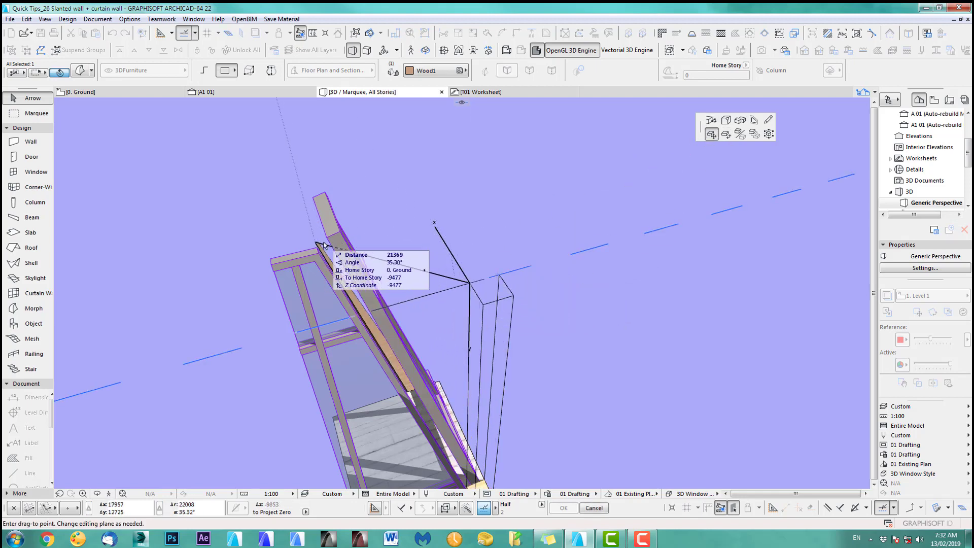
left_click(481, 244)
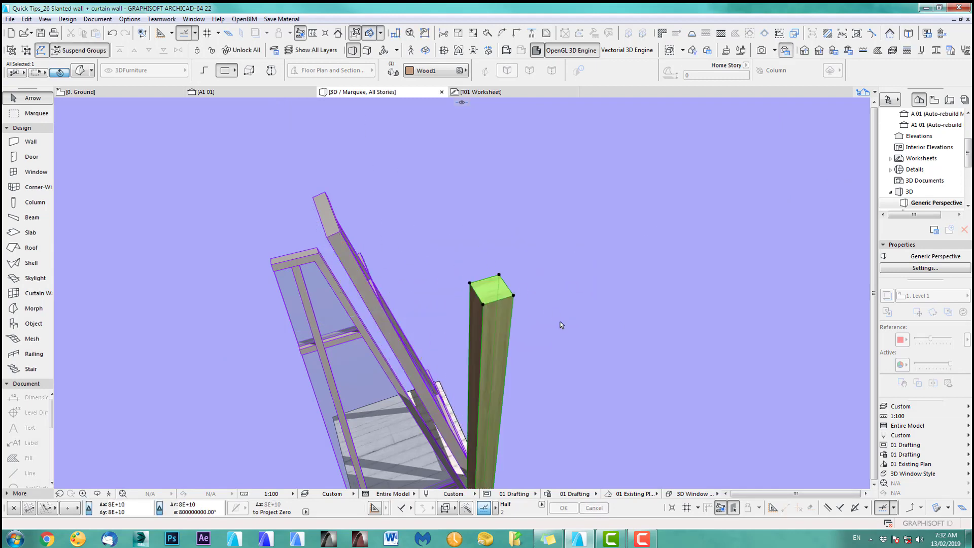
Step: On the ground floor plan, drag a copy of the corner morph's square face about 1142 diagonally at about 45° to the inner frame corner
key("F2")
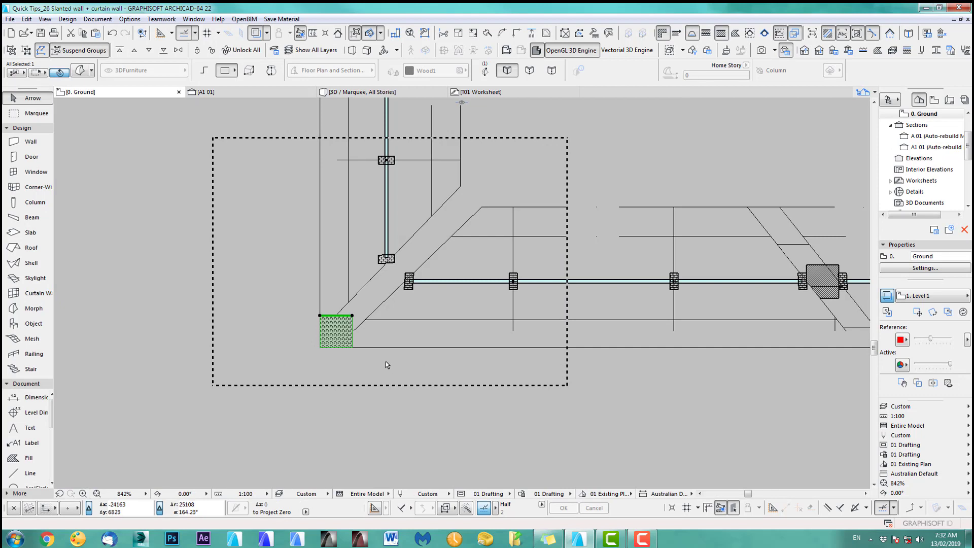
key("Escape")
left_click(343, 326)
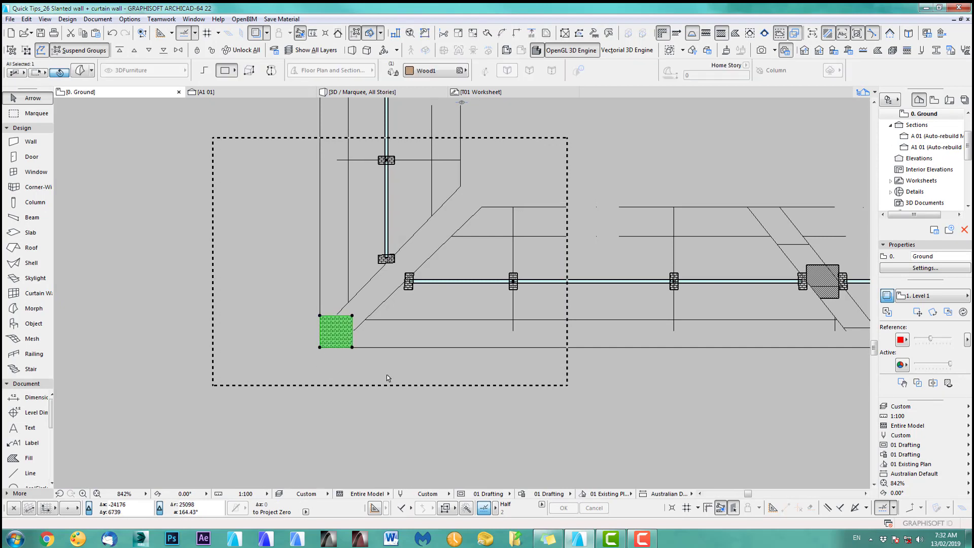
key("ctrl+d")
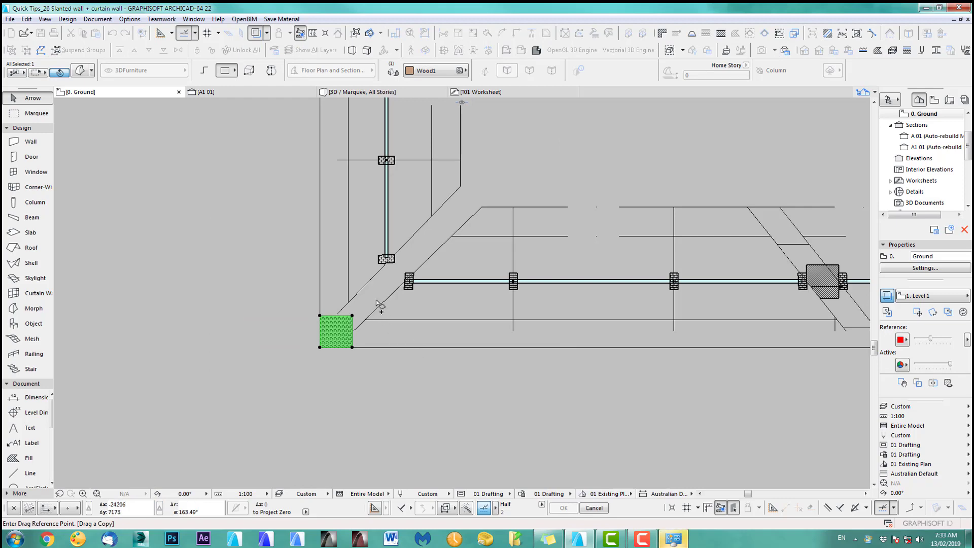
left_click(352, 315)
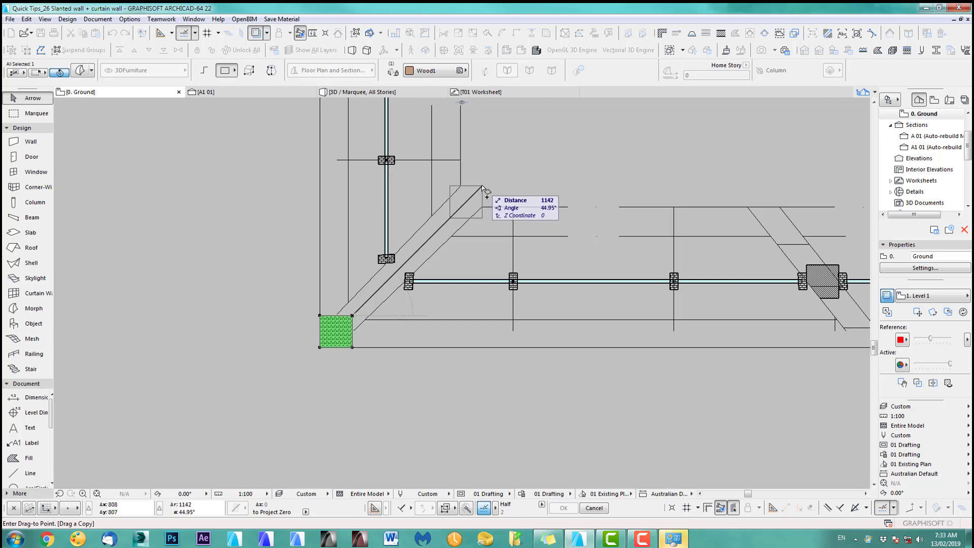
left_click(480, 189)
Step: Switch from sub-element to whole-element selection and select the morph containing the copied square
scroll(485, 203, "up", 10)
scroll(486, 207, "up", 2)
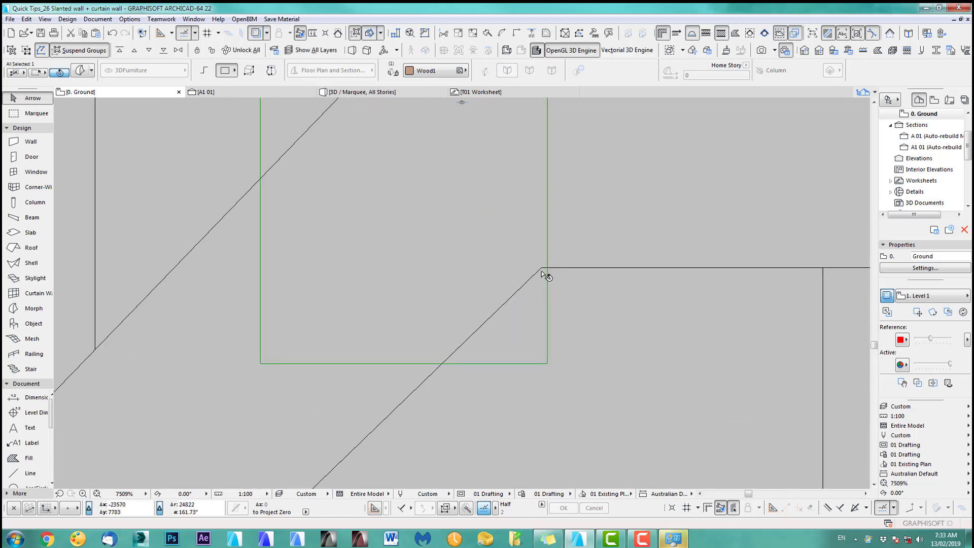
middle_click_drag(370, 148, 376, 220)
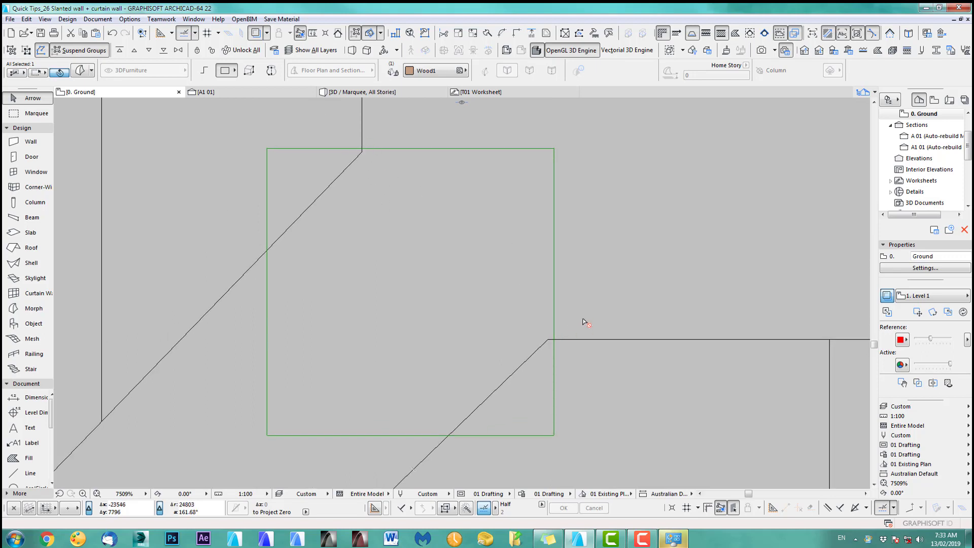
middle_click_drag(585, 318, 583, 293)
left_click(553, 141, "ctrl+shift")
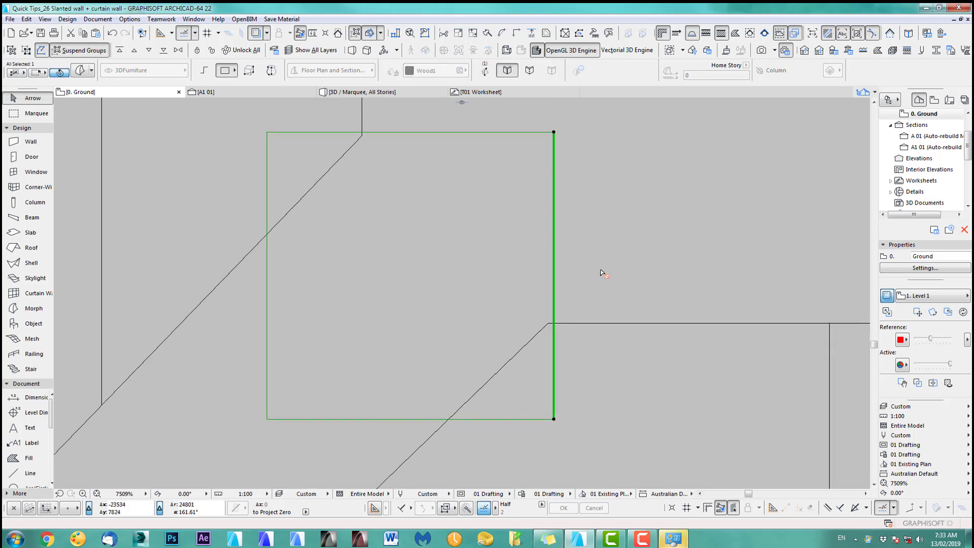
left_click(506, 185)
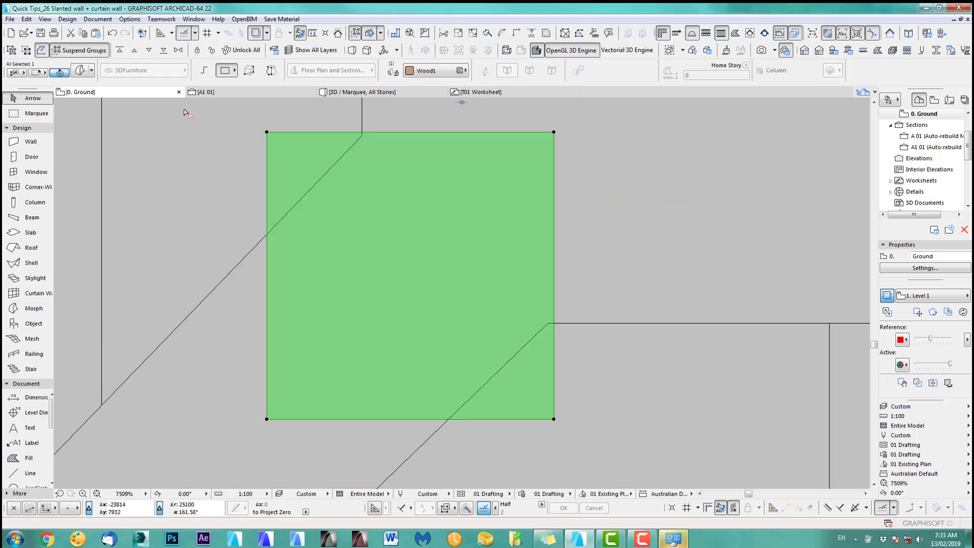
key("Escape")
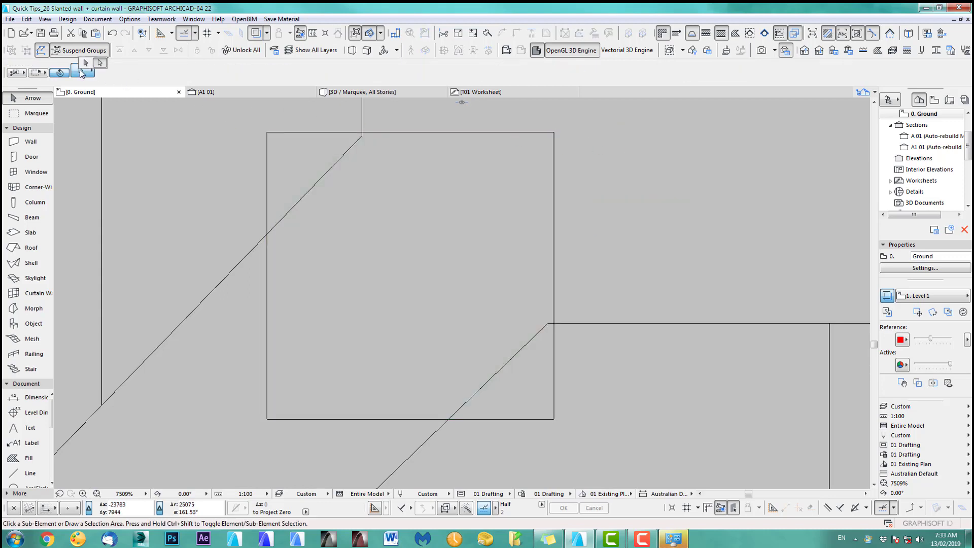
left_click(489, 212)
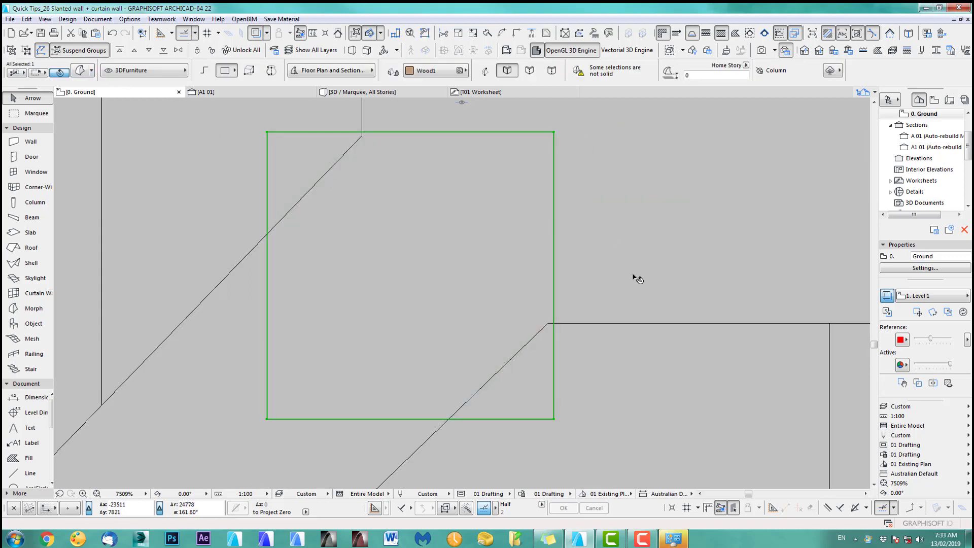
Step: Drag the morph horizontally and vertically in plan so the copied square's edges line up with the two inner frame corners
key("ctrl+d")
scroll(558, 332, "up", 4)
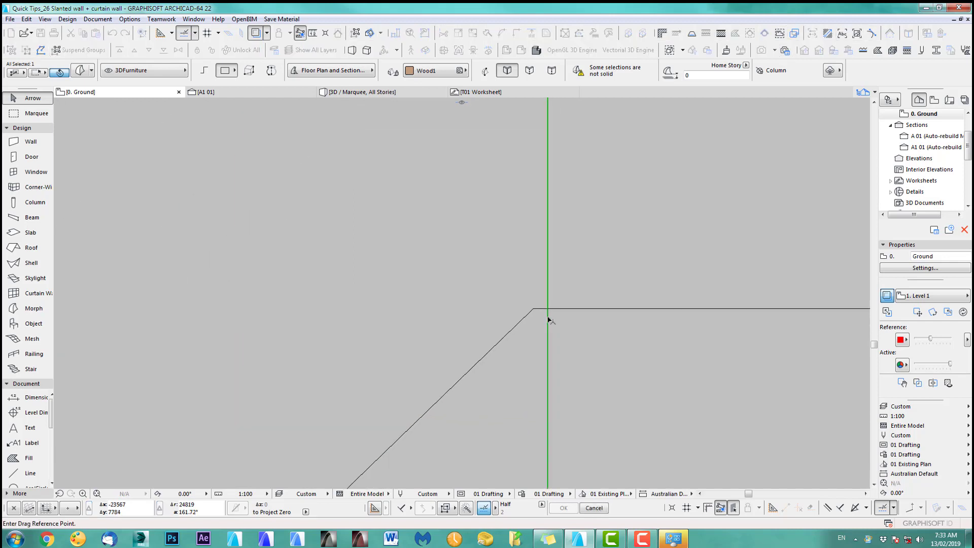
left_click(549, 319)
left_click(535, 312)
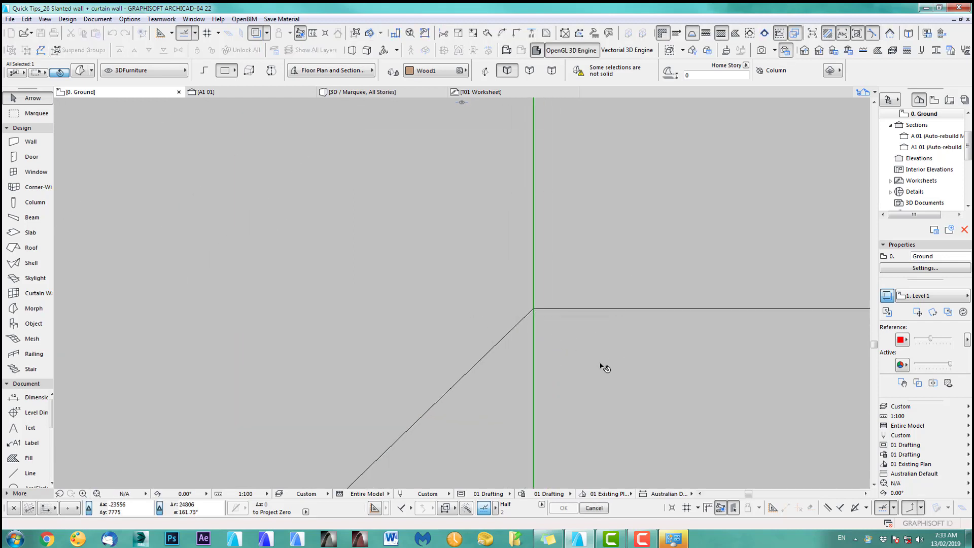
scroll(504, 330, "down", 3)
scroll(459, 280, "up", 5)
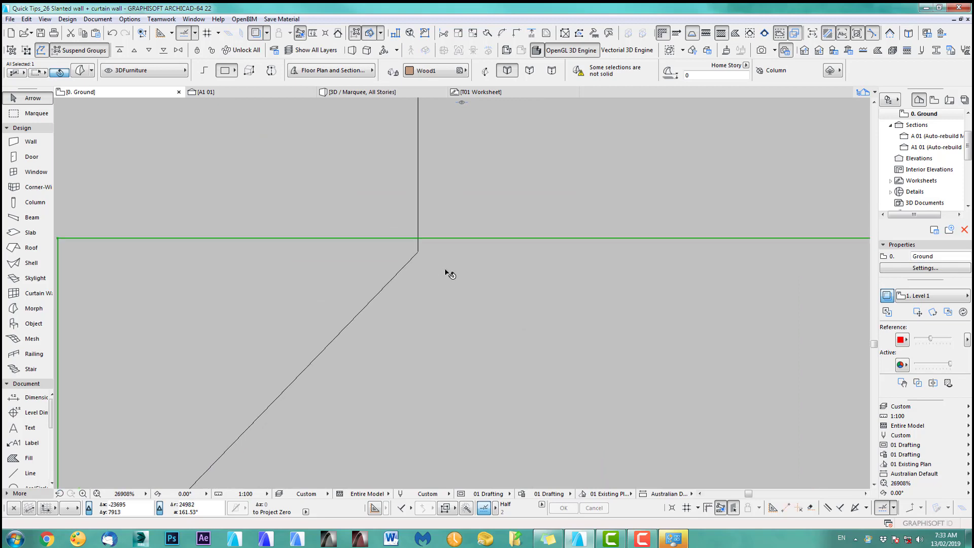
key("ctrl+d")
left_click(433, 238)
left_click(424, 254)
scroll(467, 208, "down", 4)
scroll(466, 264, "down", 3)
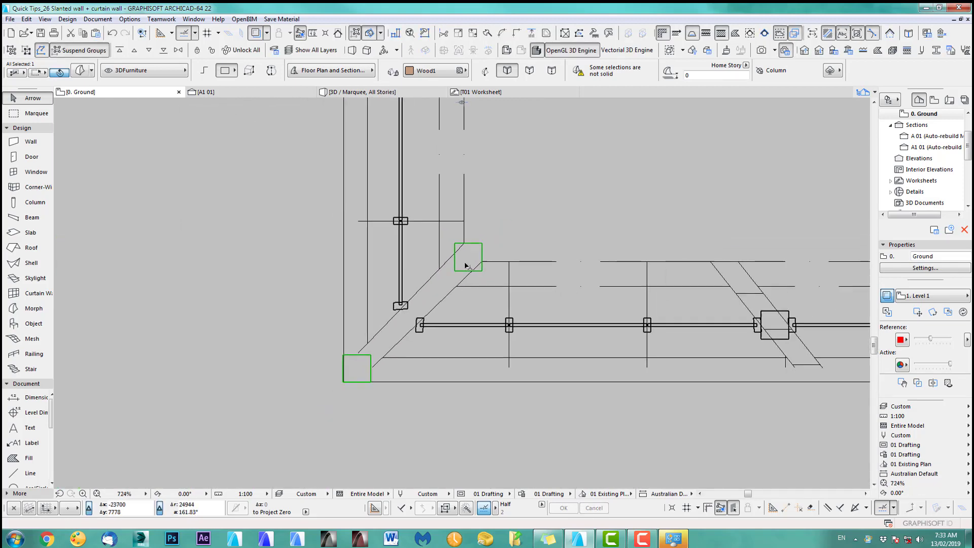
Step: Show the marquee area in 3D and use sub-element selection to select only the vertical corner morph's top face
left_click(244, 247)
key("F5")
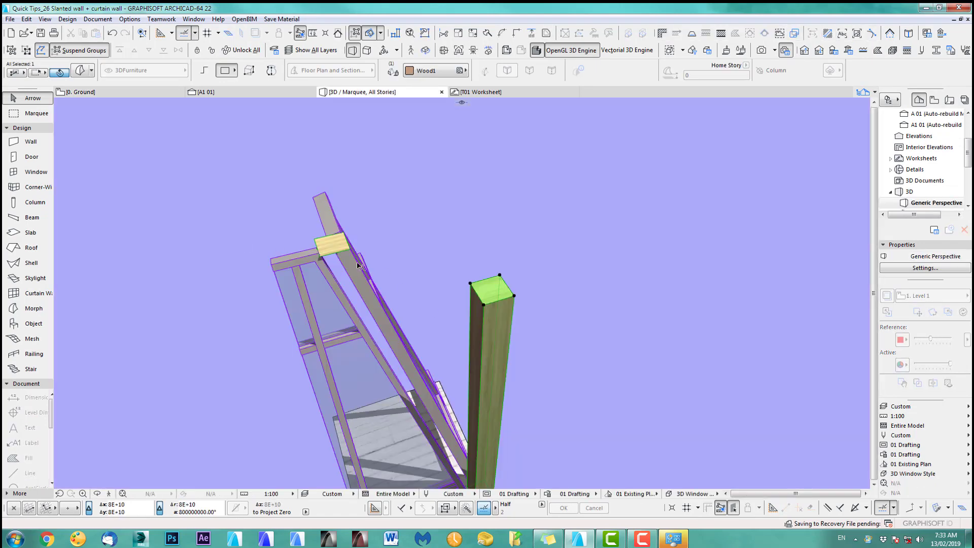
scroll(321, 244, "up", 1)
middle_click_drag(323, 248, 402, 274)
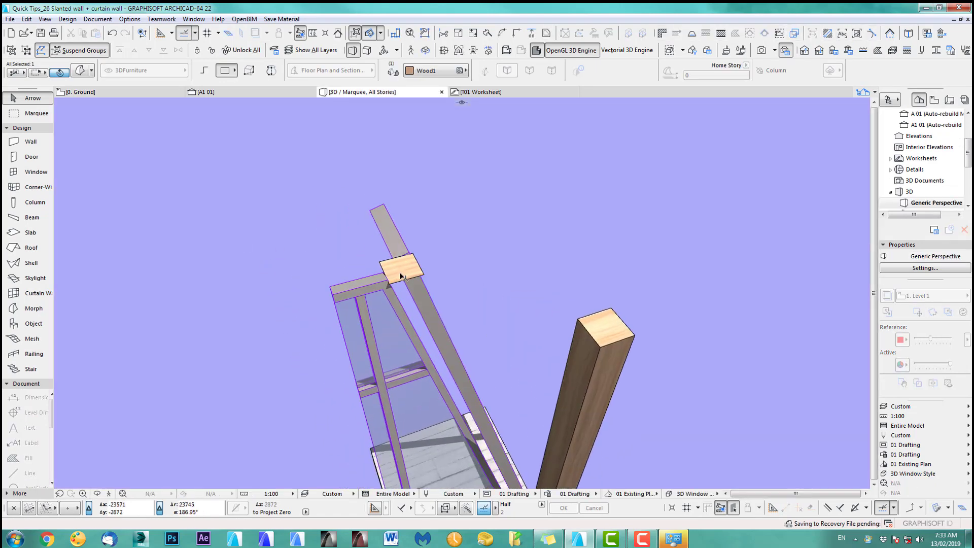
mouse_move(480, 323)
middle_mouse_down()
mouse_move(466, 224)
mouse_move(482, 315)
middle_mouse_up()
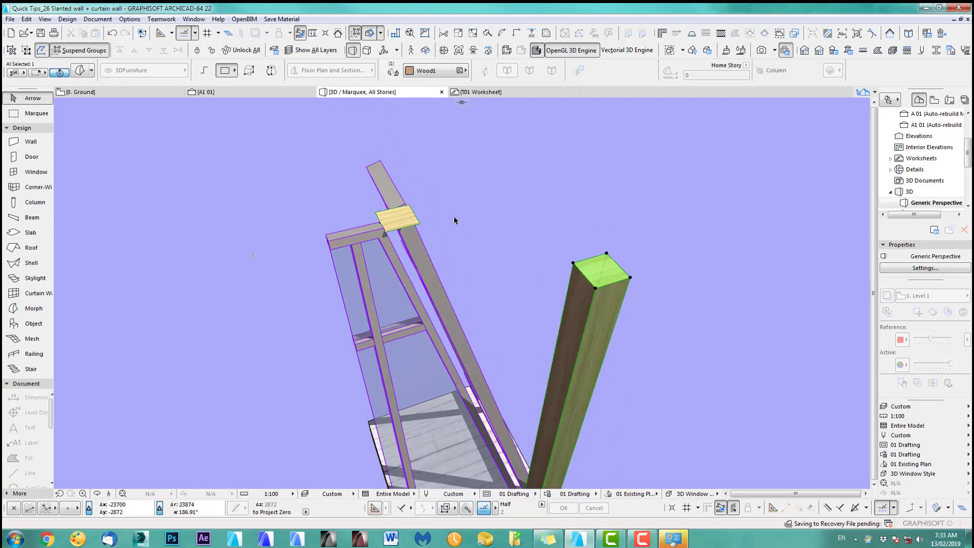
left_click(555, 235)
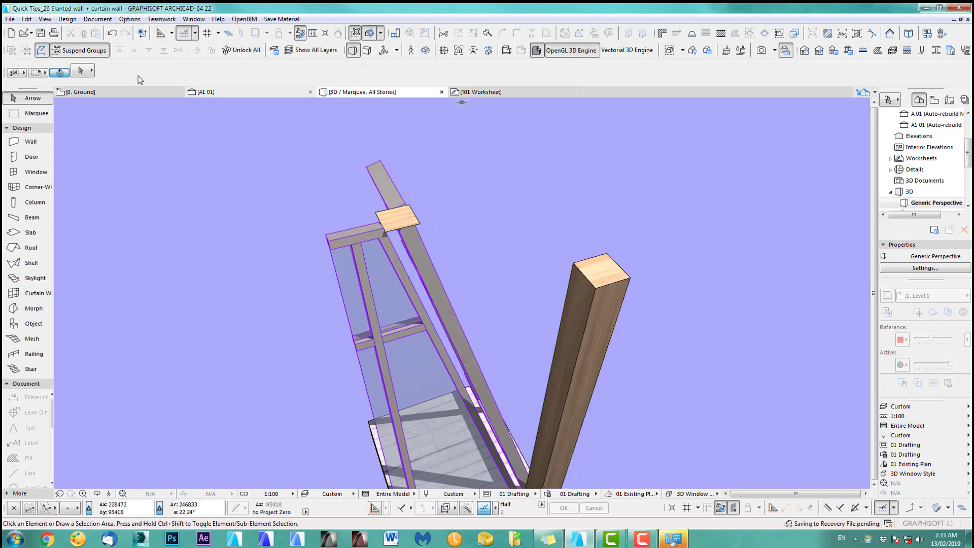
left_click(84, 71)
left_click(102, 60)
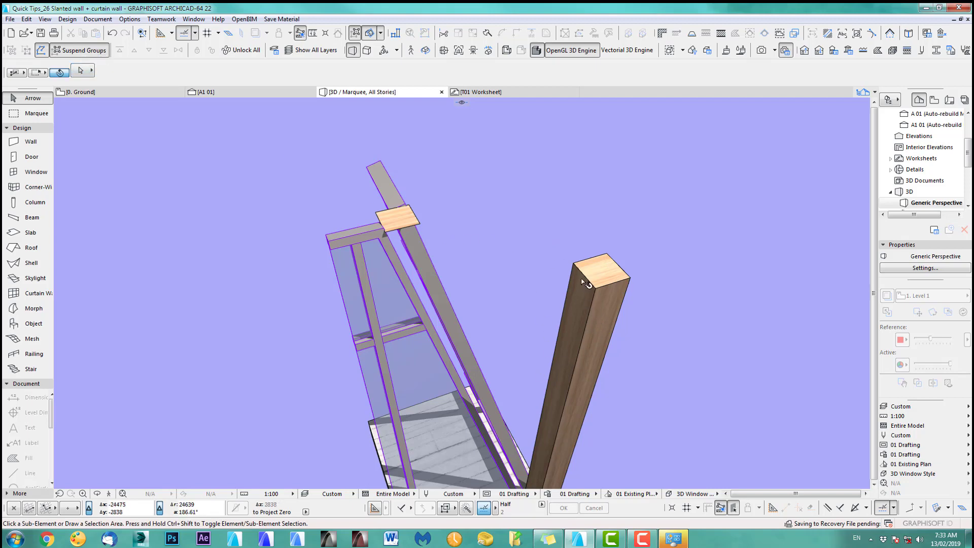
left_click(598, 276)
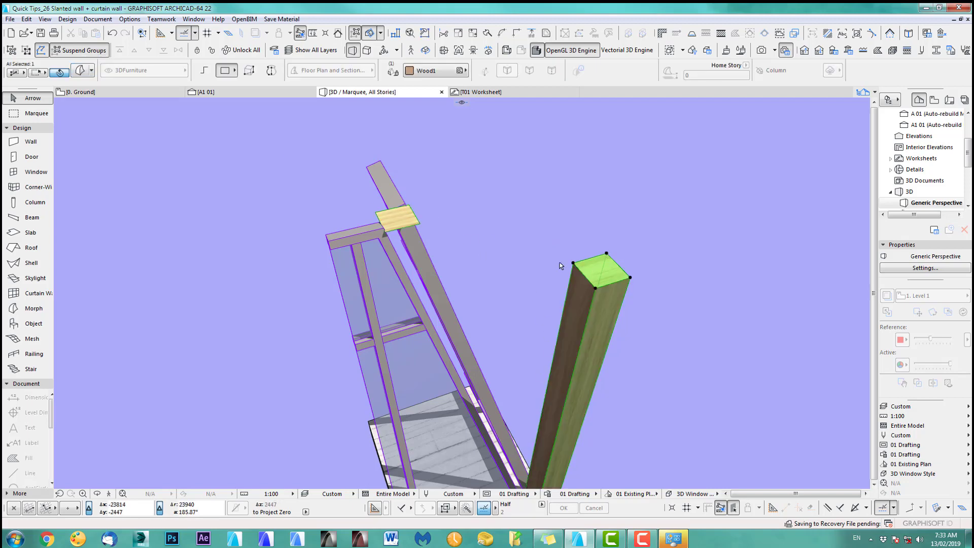
Step: Drag the morph's top face from its corner onto the matching corner of the copied square at the curtain wall top
left_click(573, 264)
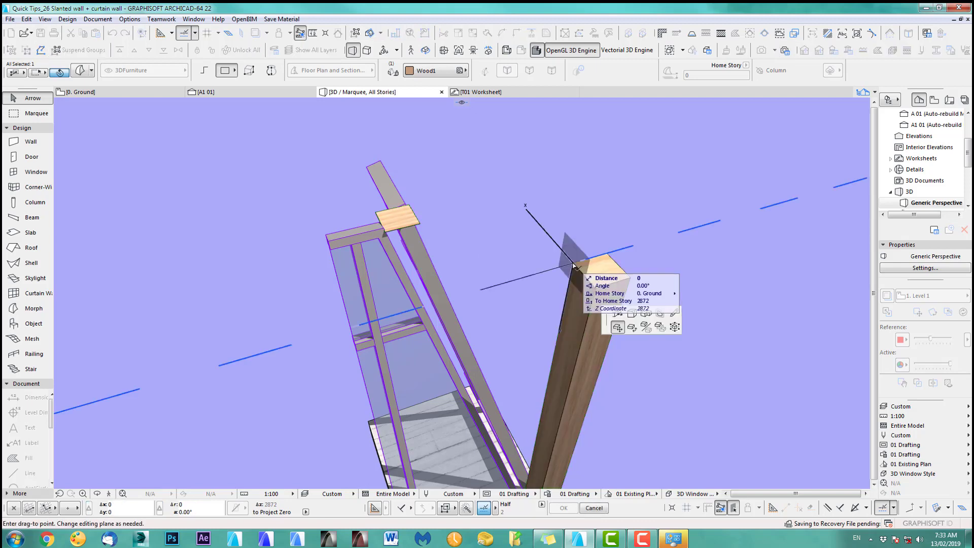
left_click(378, 215)
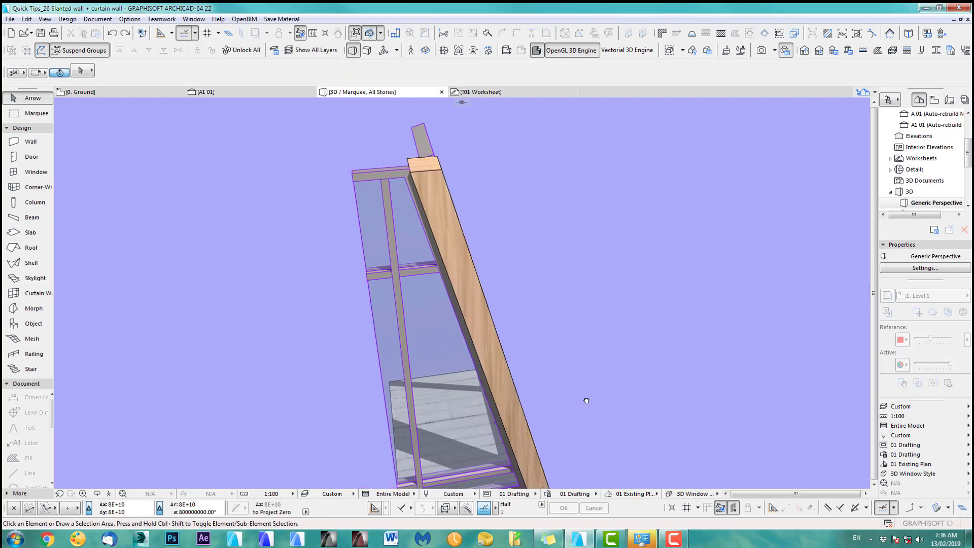
middle_click_drag(587, 401, 534, 409, "shift")
Step: Set the slanted corner morph's surface to R_PC3 and deselect it
left_click(378, 212)
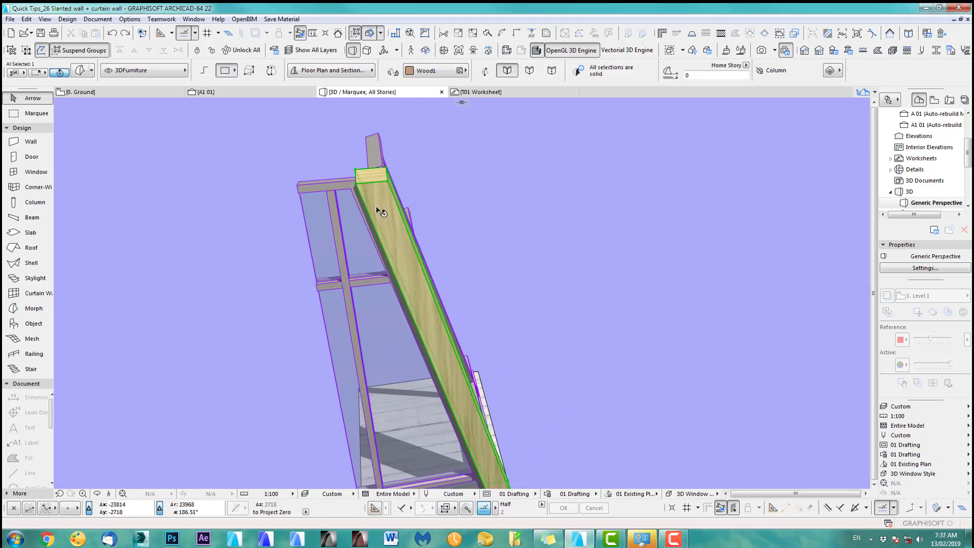
left_click(422, 71)
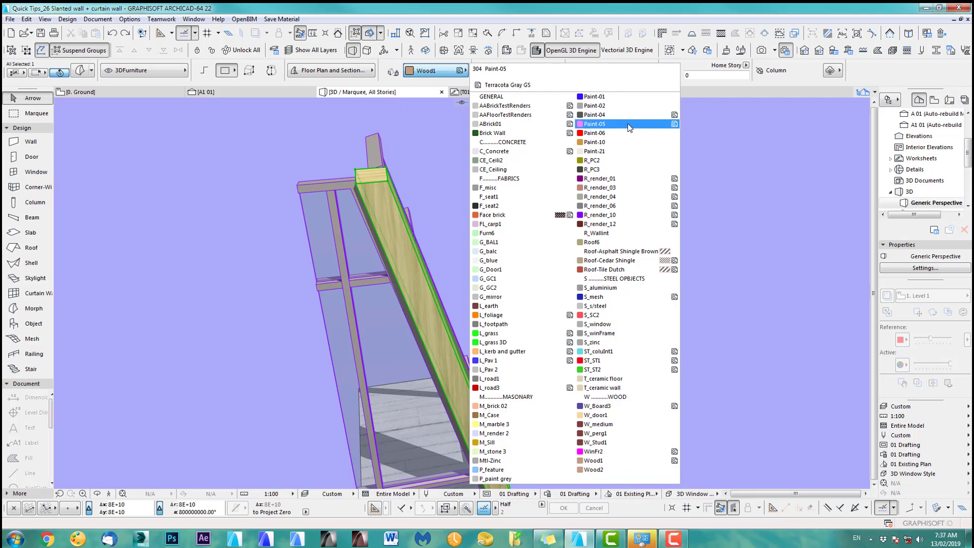
left_click(612, 172)
left_click(538, 280)
Step: Remove the marquee on the ground floor plan and show the whole model in 3D to review the corner column
key("F2")
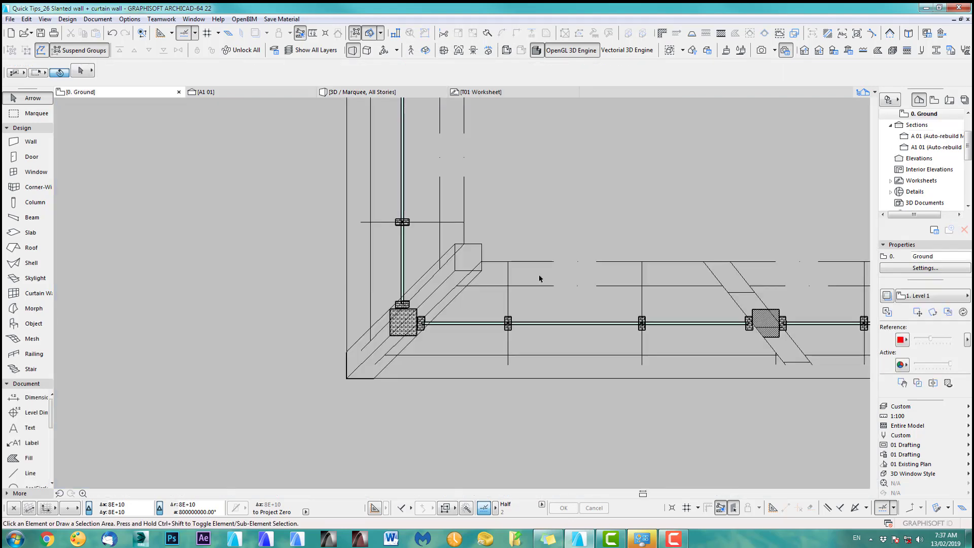
scroll(482, 326, "down", 5)
middle_click_drag(482, 325, 422, 357)
left_click(36, 113)
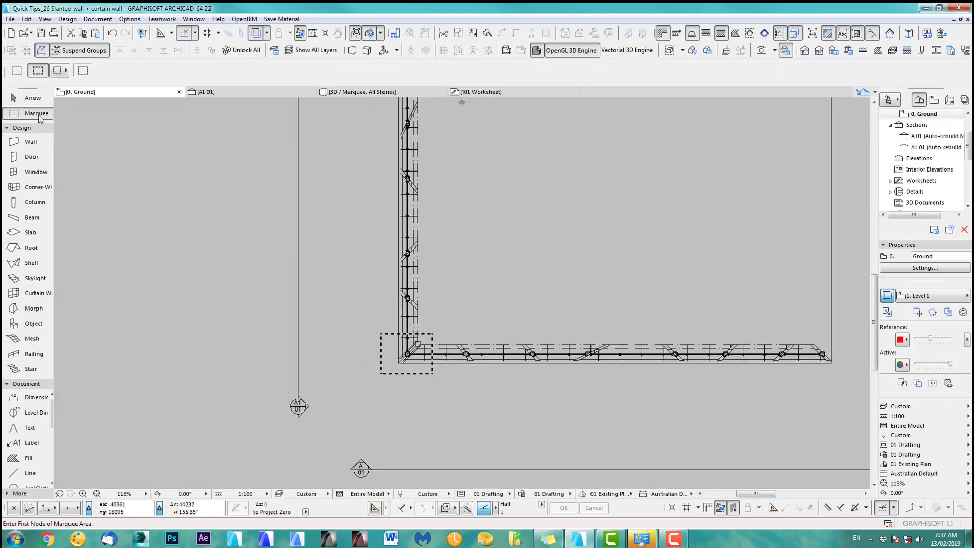
double_click(171, 157)
key("F5")
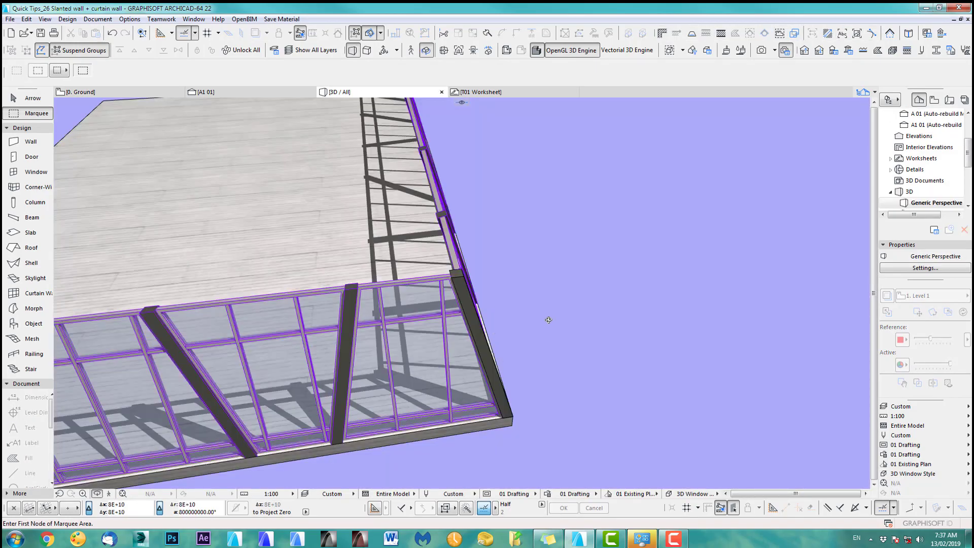
middle_click_drag(546, 321, 314, 252, "shift")
scroll(316, 280, "up", 3)
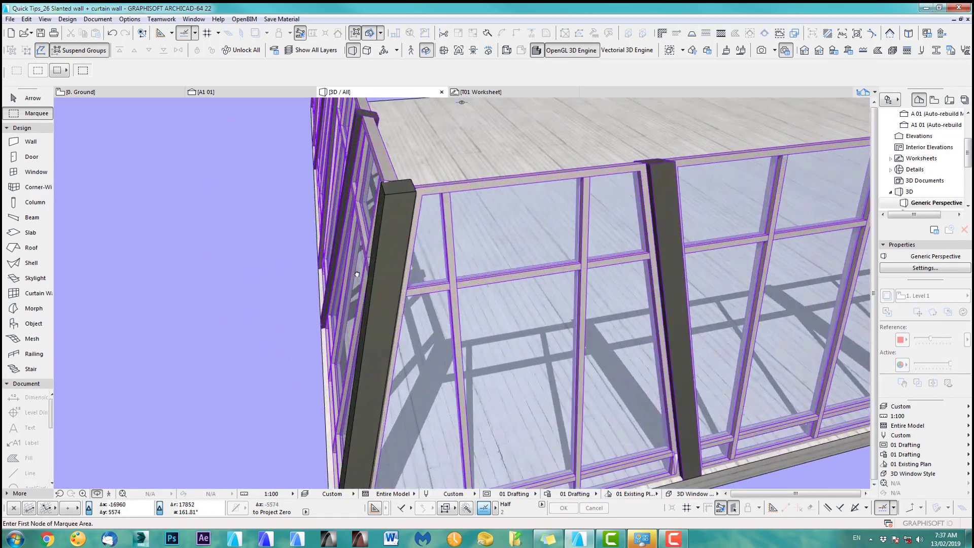
middle_click_drag(414, 211, 481, 322, "shift")
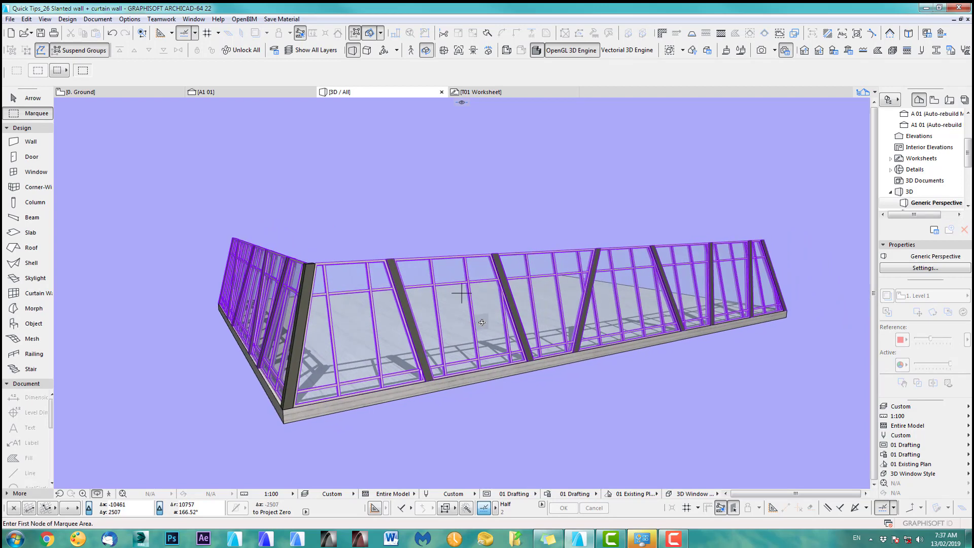